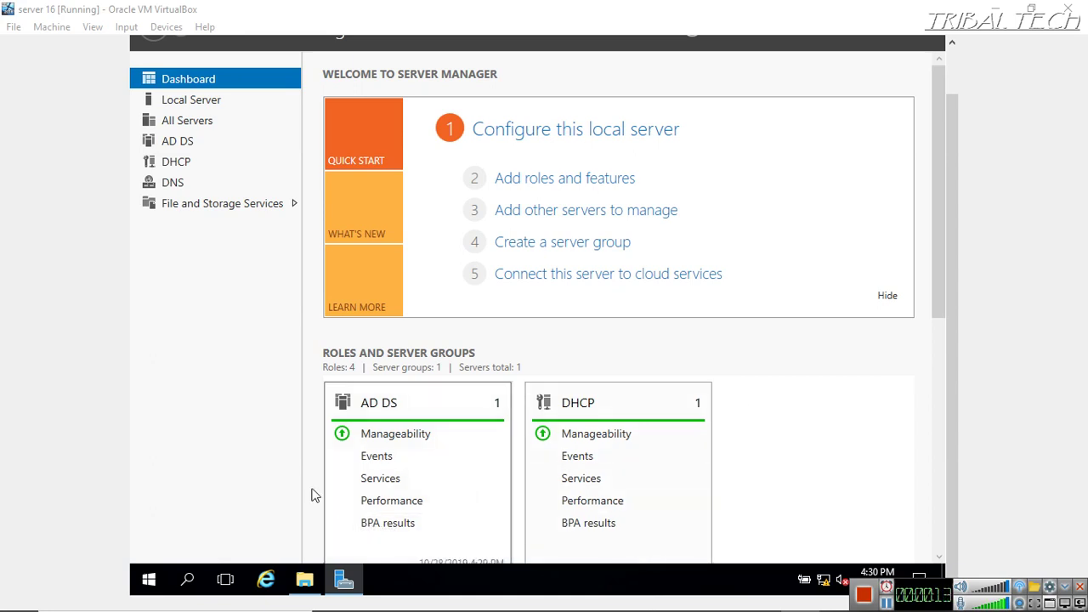
Create a new folder named Home at the root of Local Disk (C:)
click(299, 585)
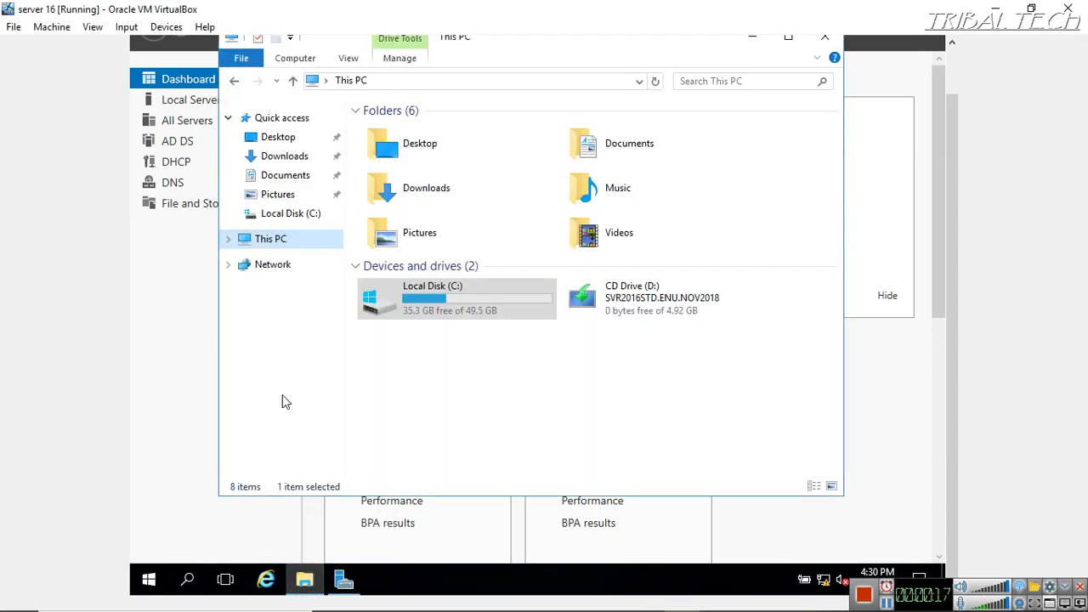
click(263, 239)
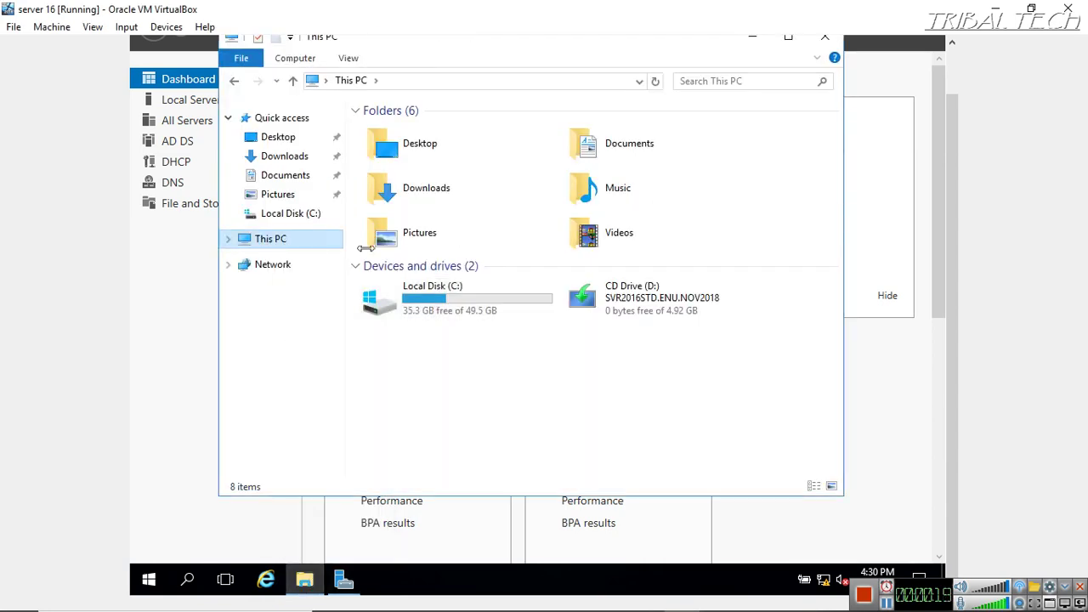
double_click(450, 303)
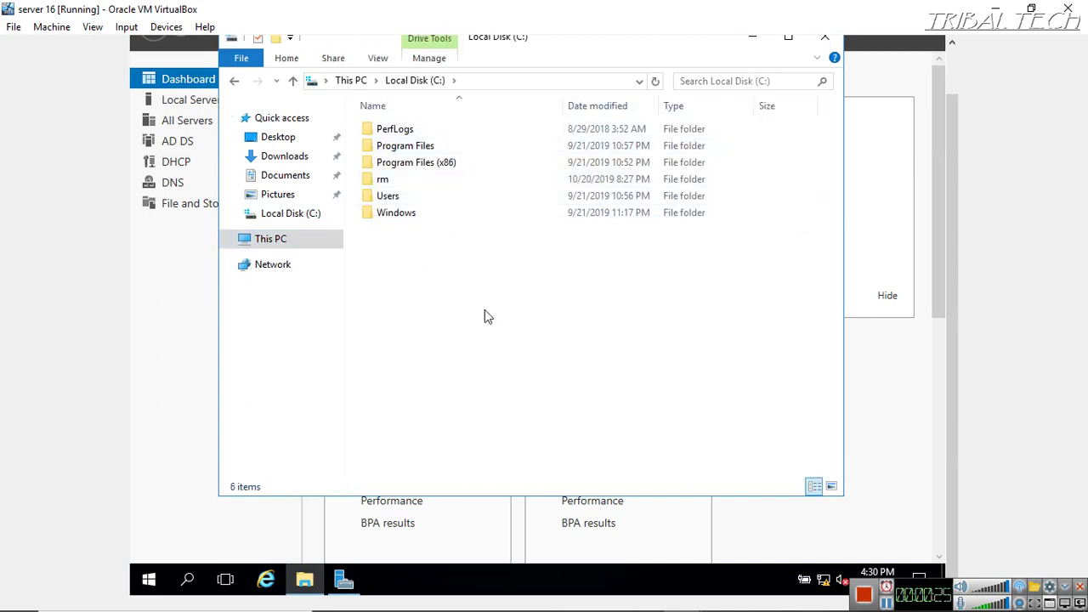
right_click(431, 259)
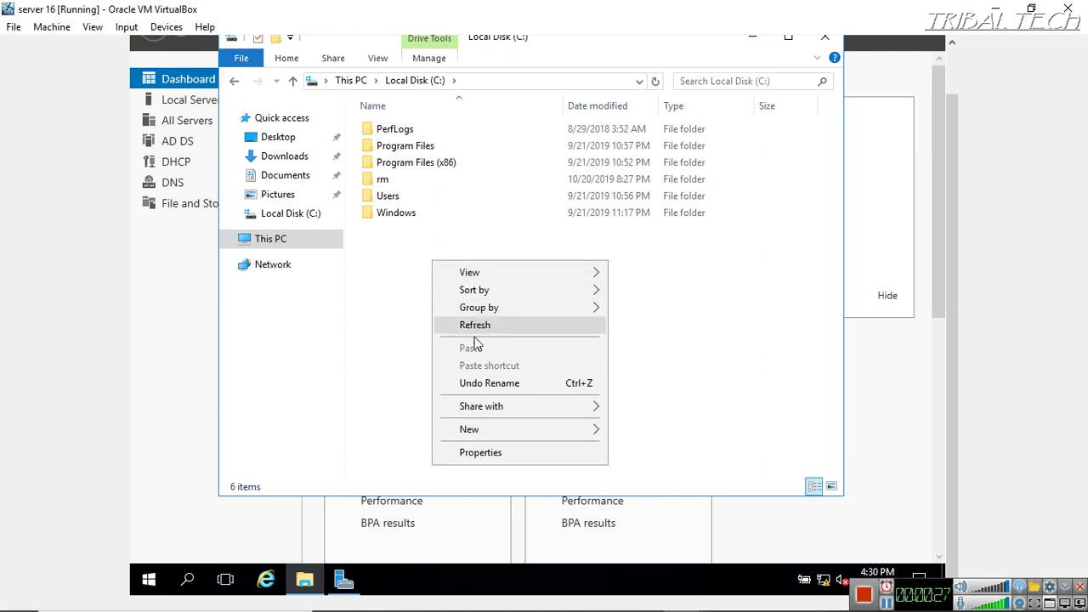
mouse_move(472, 430)
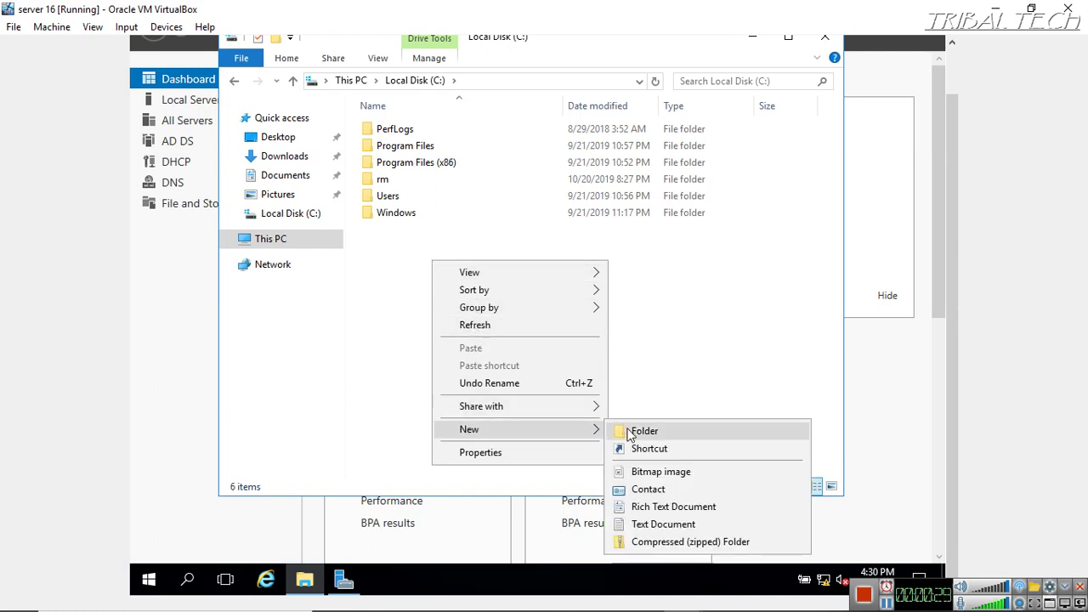
click(630, 431)
text(Home)
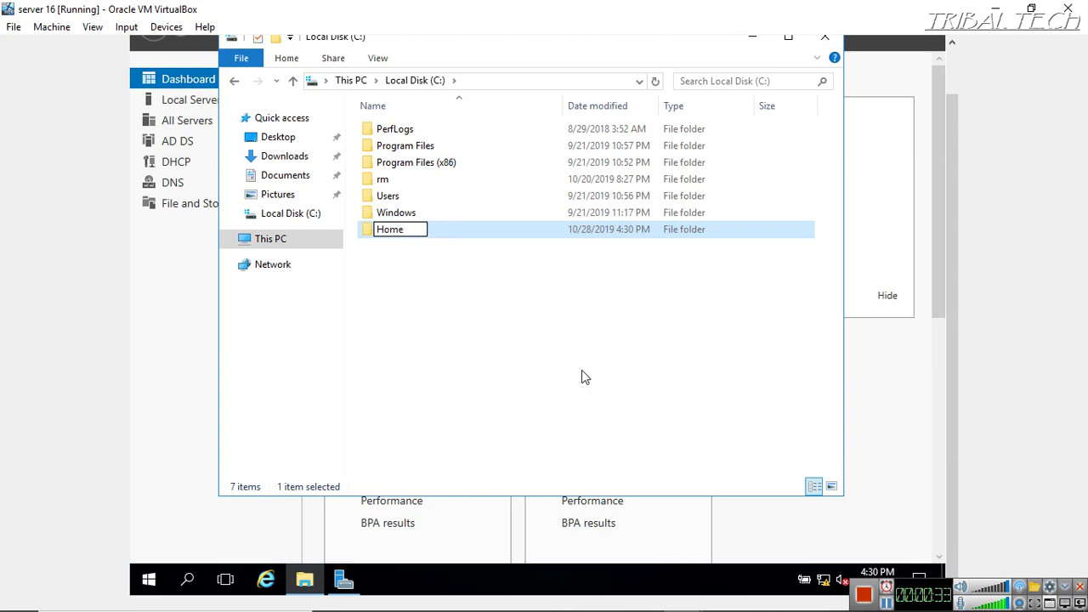
key(Return)
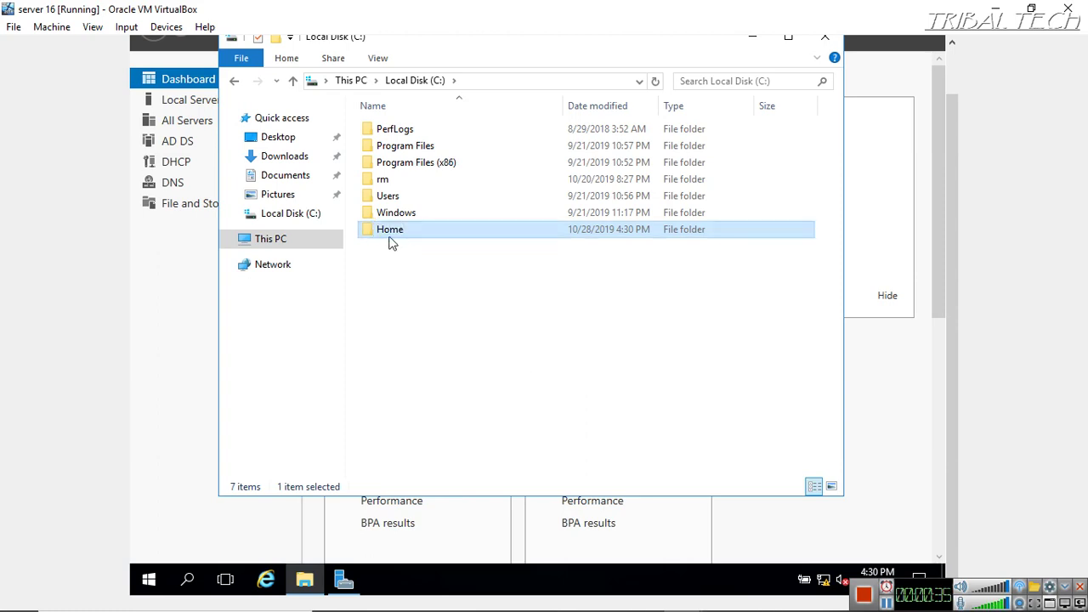
Share the Home folder with Everyone at Read/Write permission
right_click(396, 233)
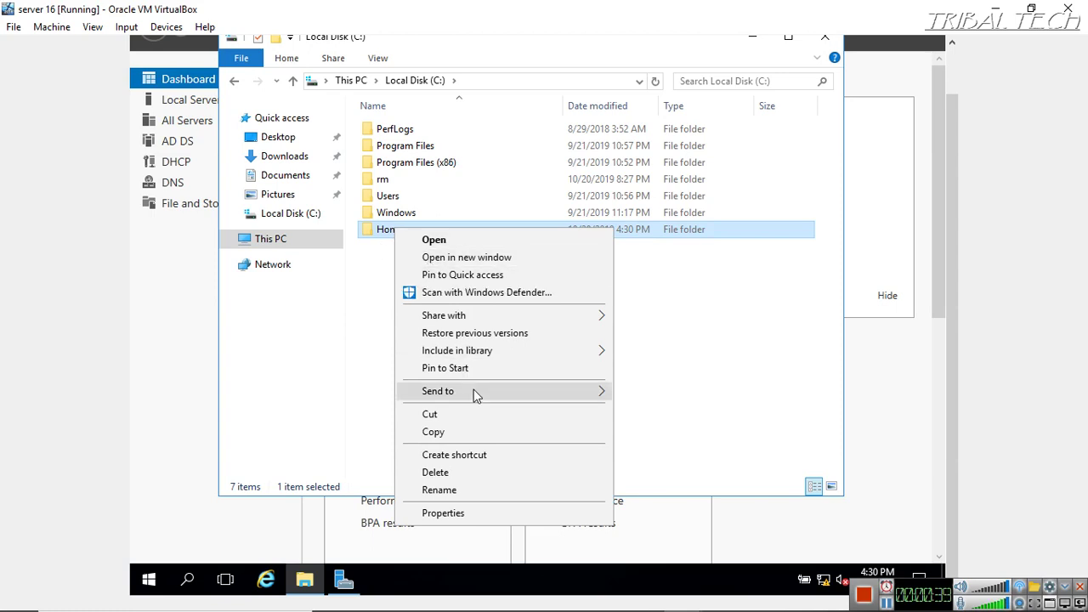
click(445, 514)
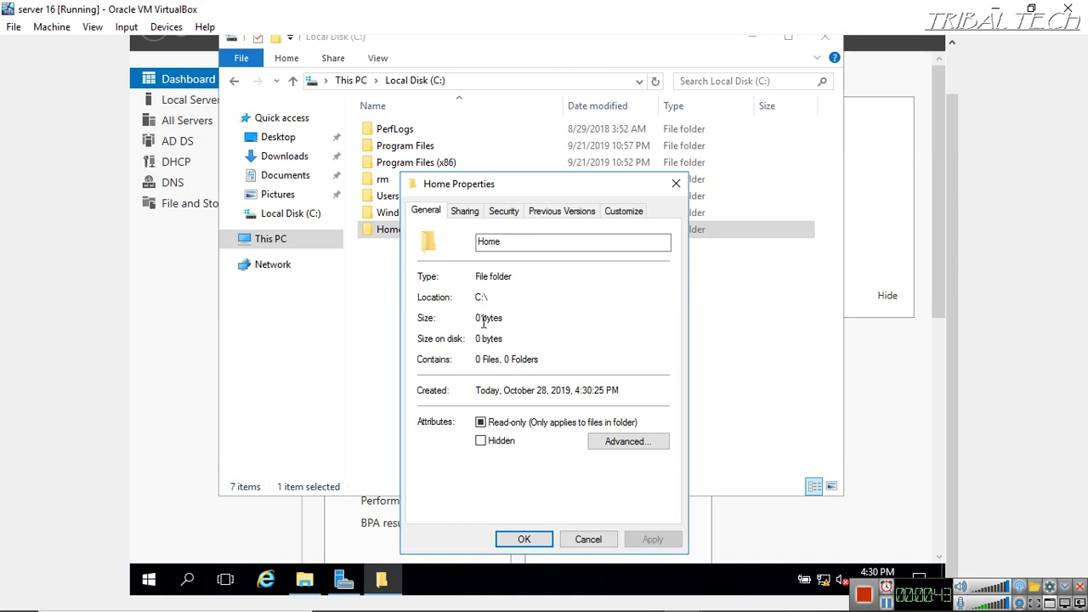
click(463, 212)
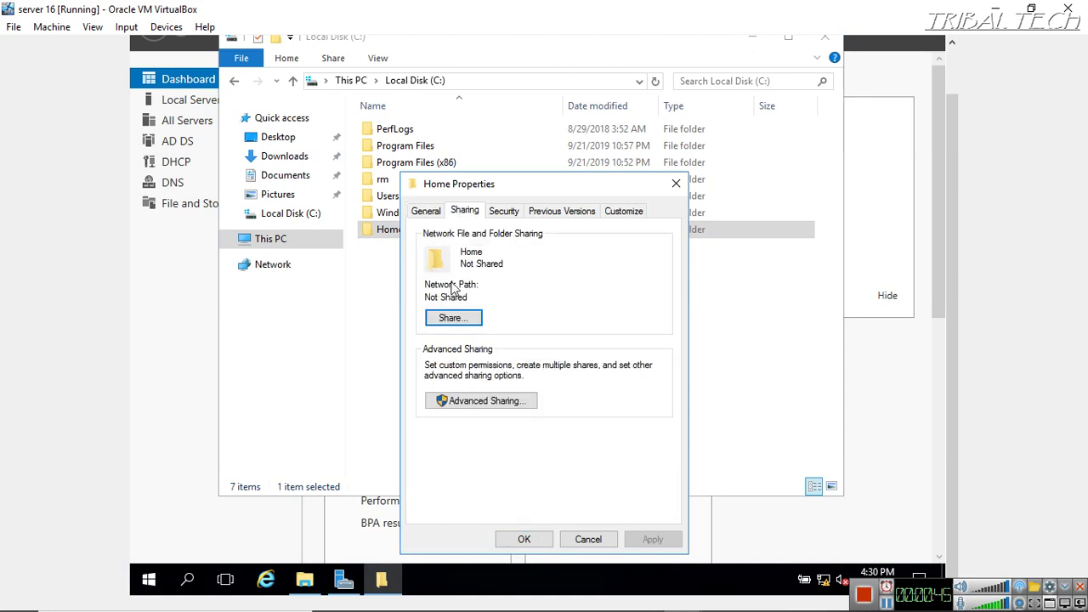
click(451, 318)
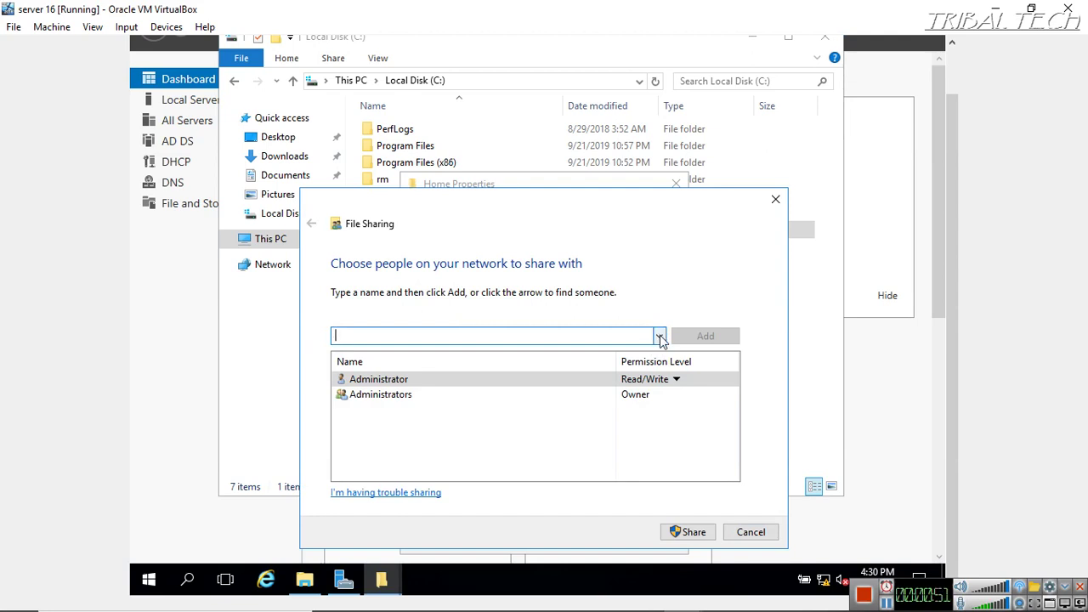
click(659, 337)
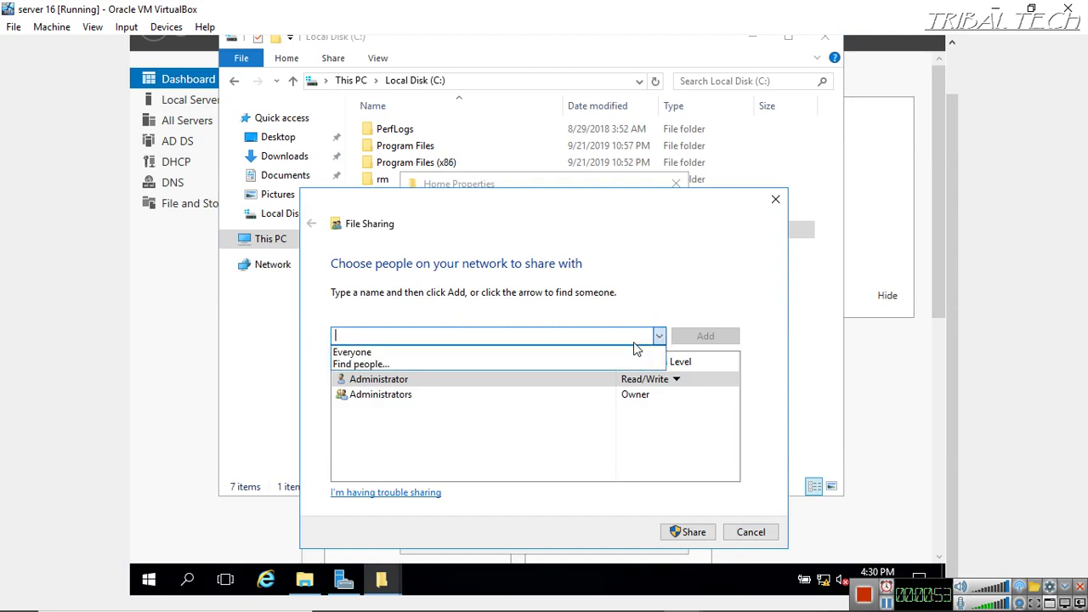
click(347, 353)
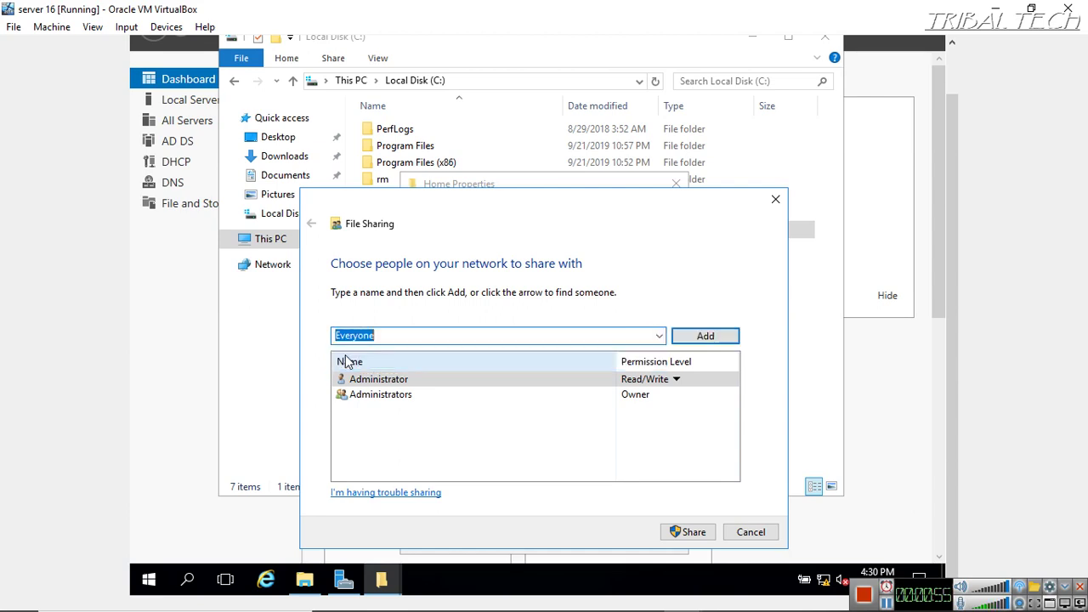
click(705, 338)
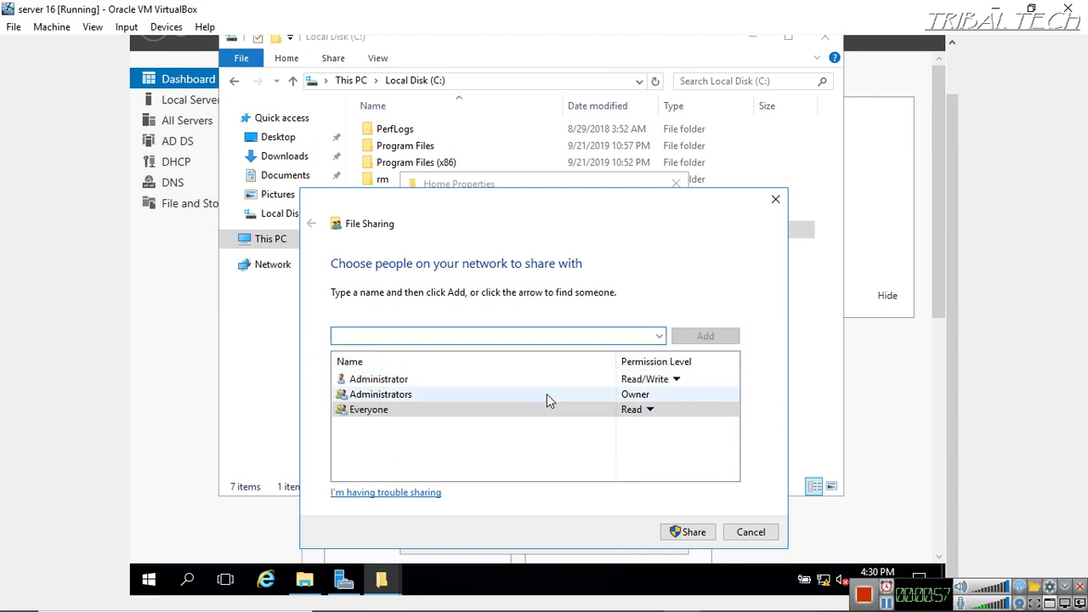
click(646, 411)
click(648, 411)
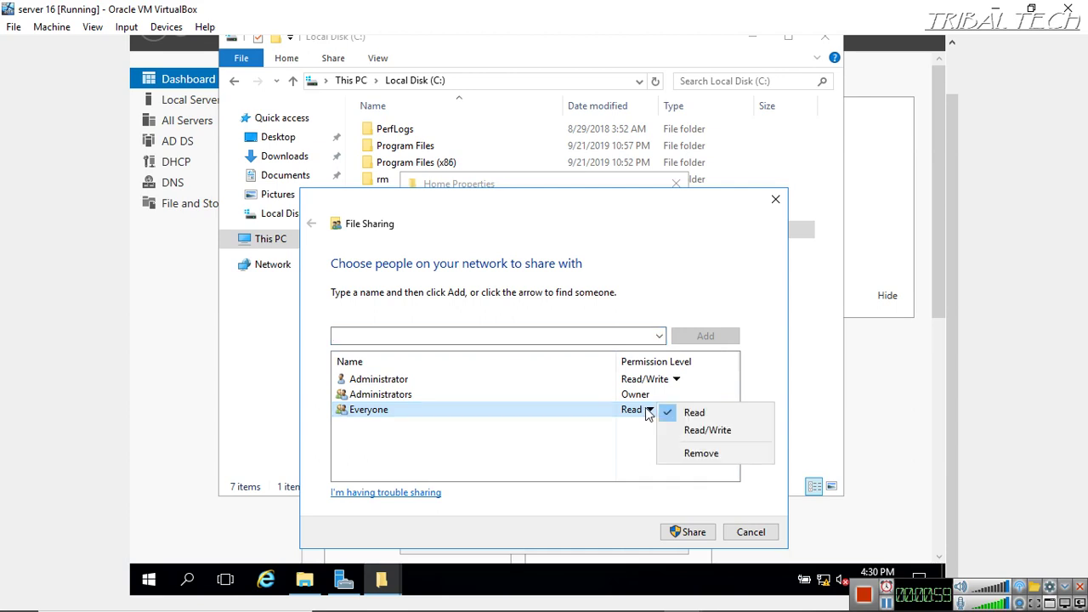
click(711, 430)
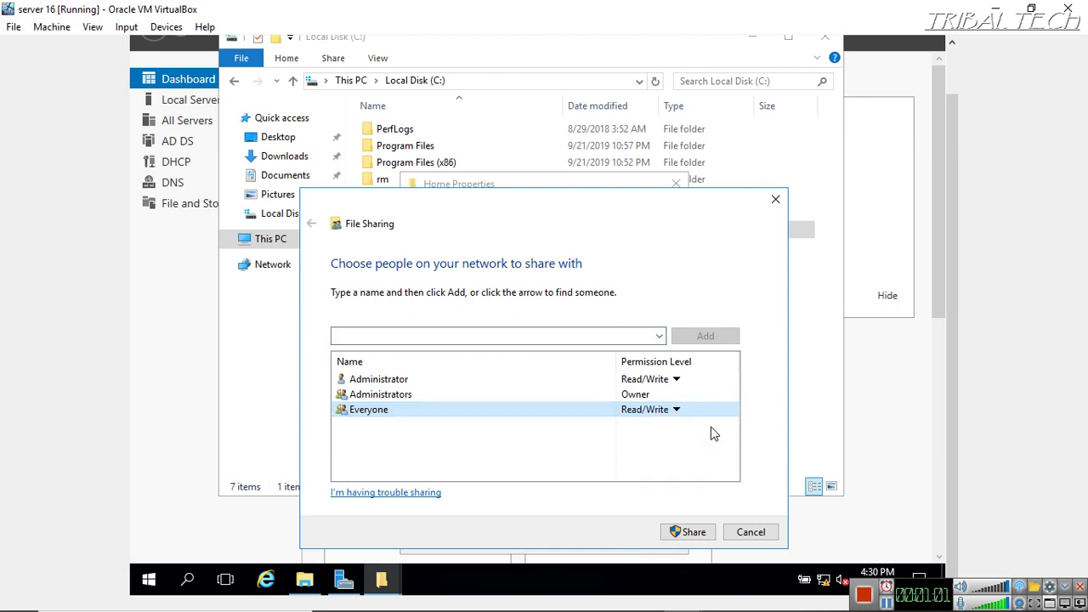
click(700, 528)
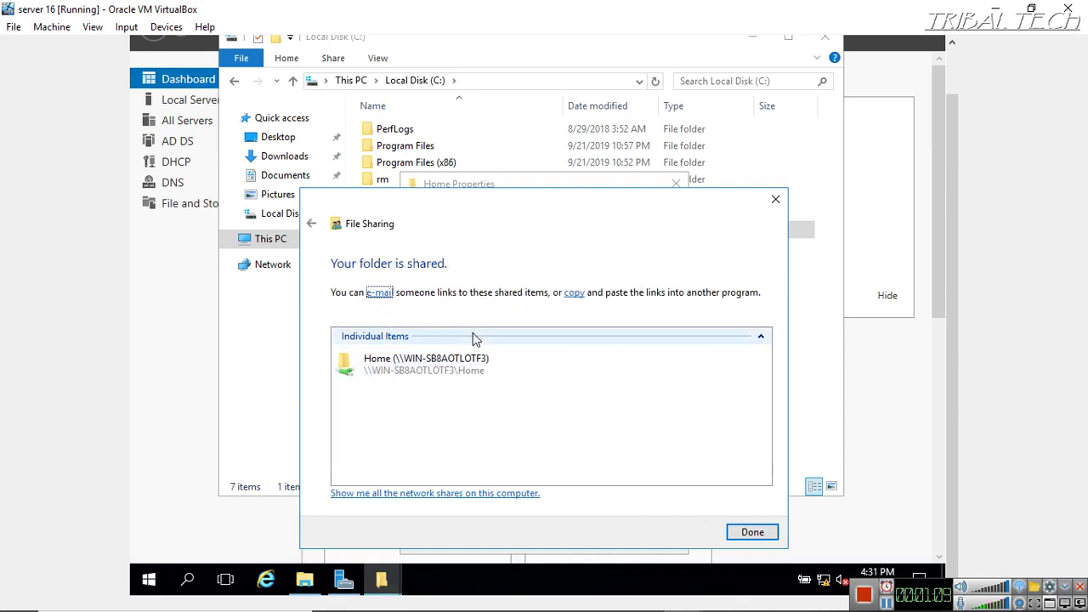
click(768, 535)
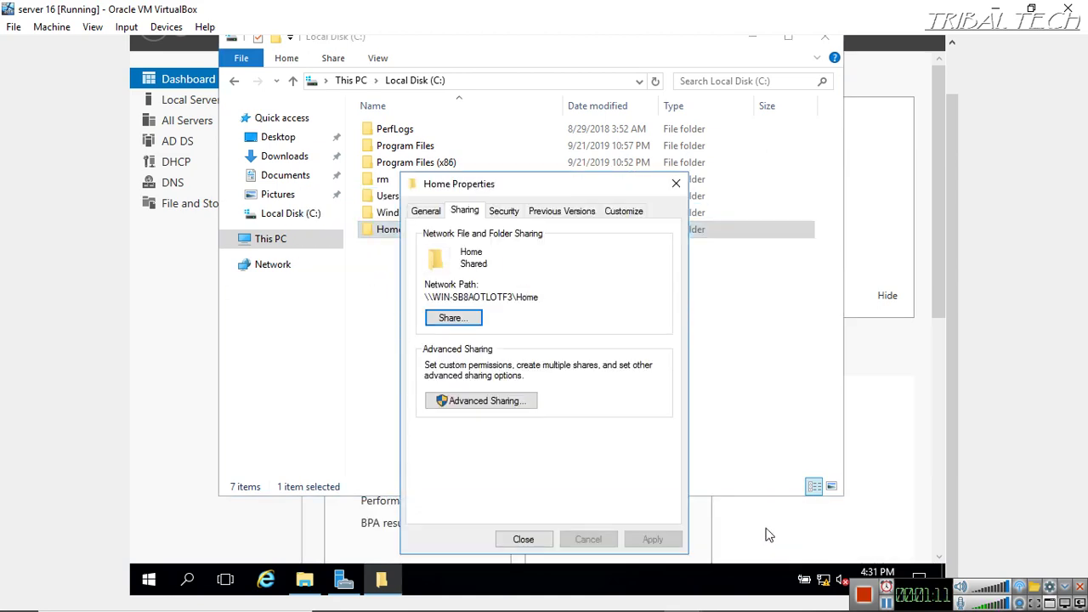
Copy the Home folder's network path and close its properties
drag(545, 296, 417, 291)
right_click(453, 292)
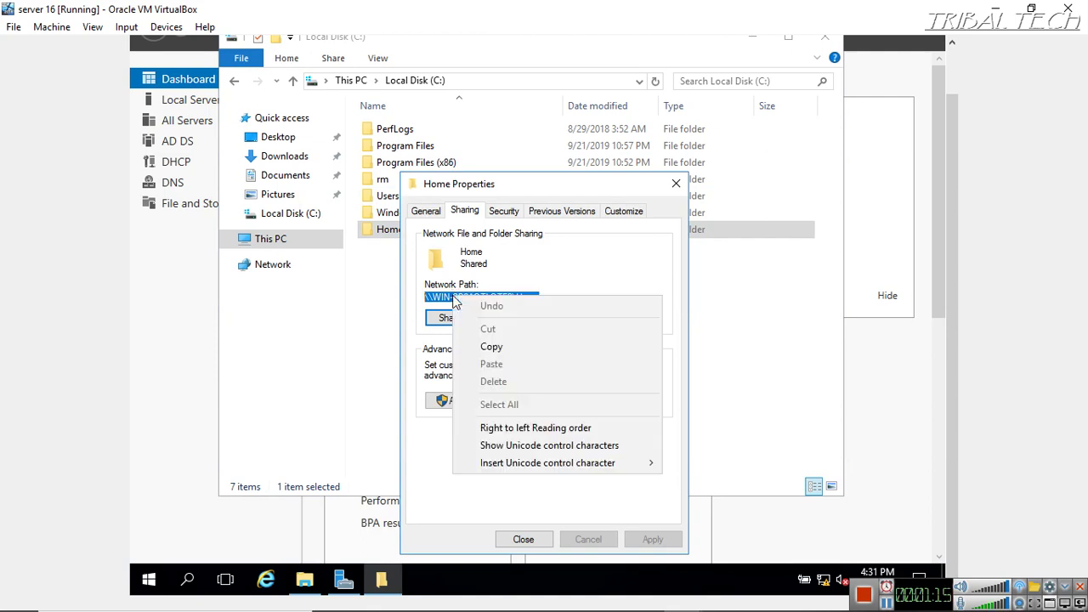
click(502, 349)
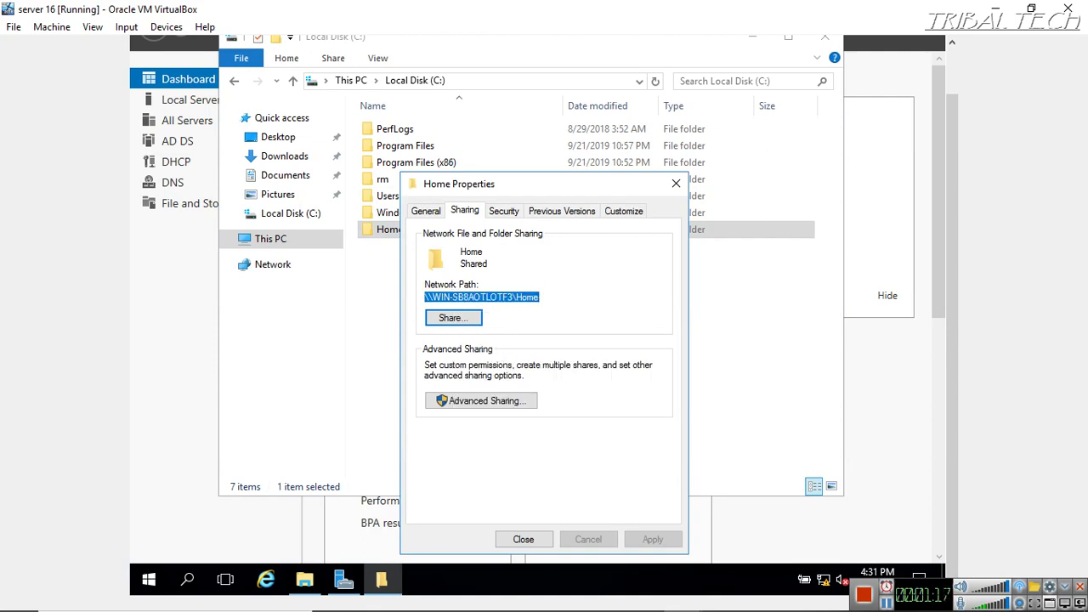
click(676, 185)
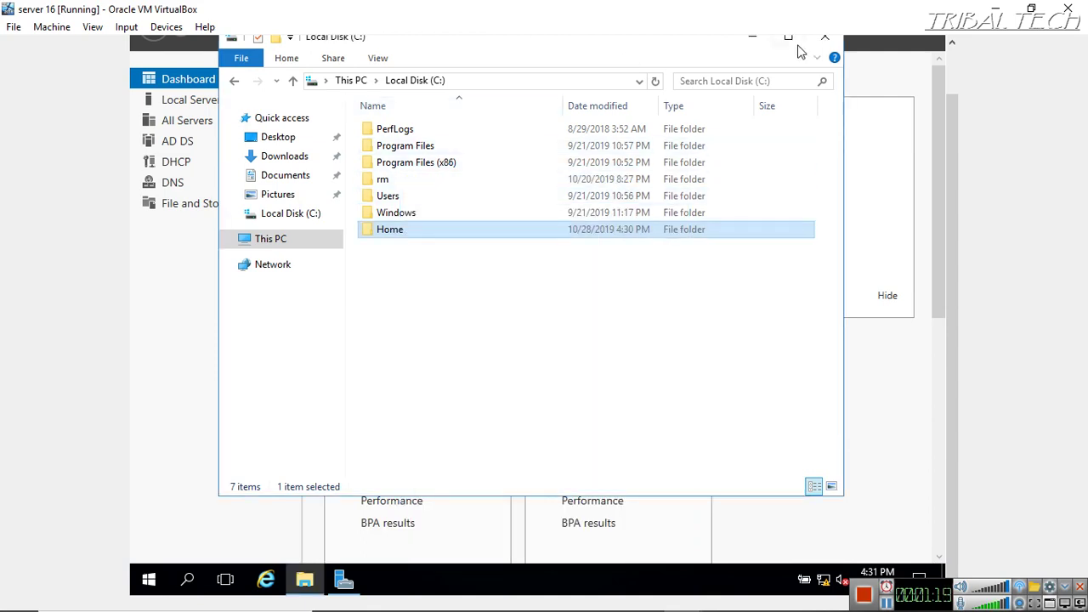
Launch Active Directory Users and Computers from Tools and open the Biostar.com Users container
click(825, 37)
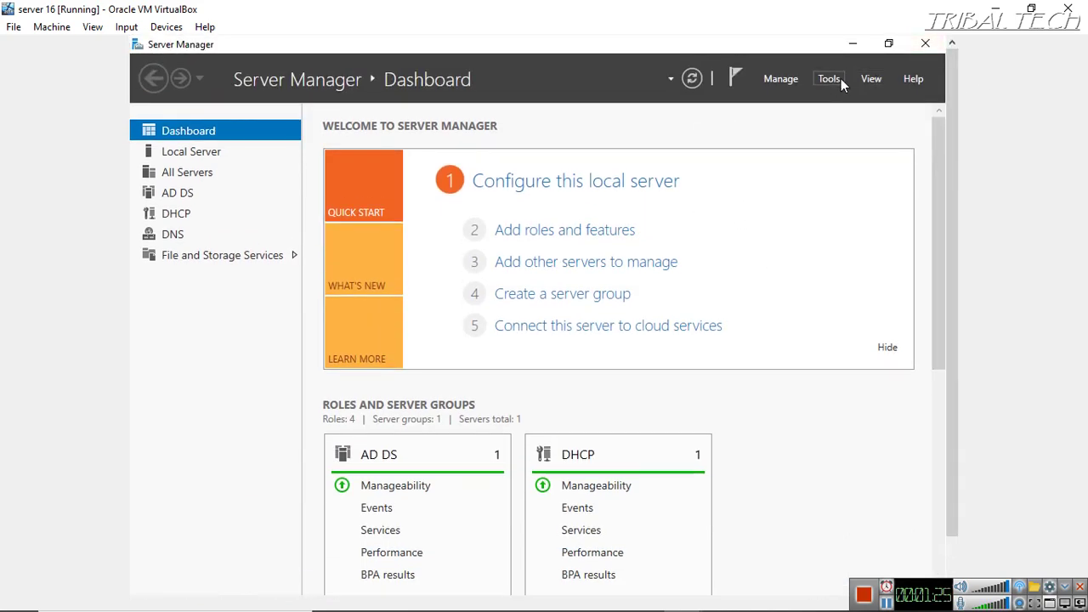
click(840, 78)
click(778, 170)
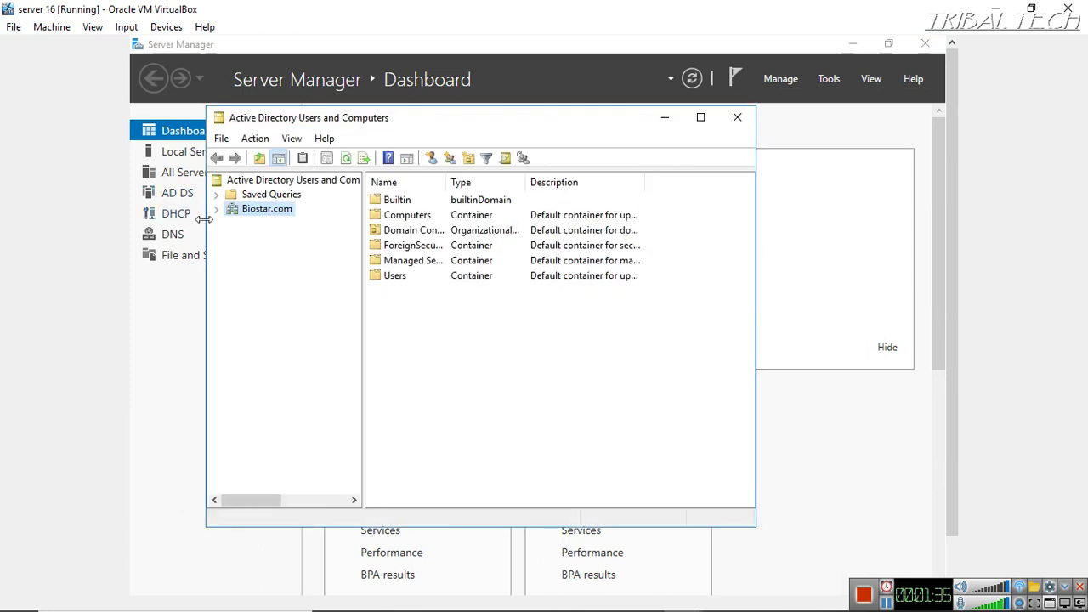
click(217, 210)
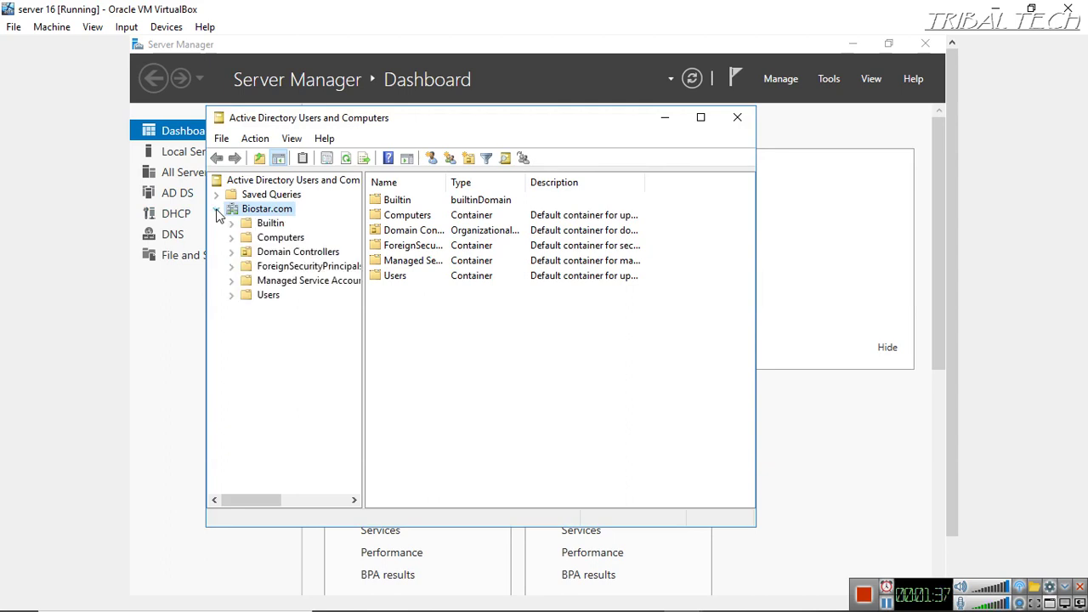
click(270, 294)
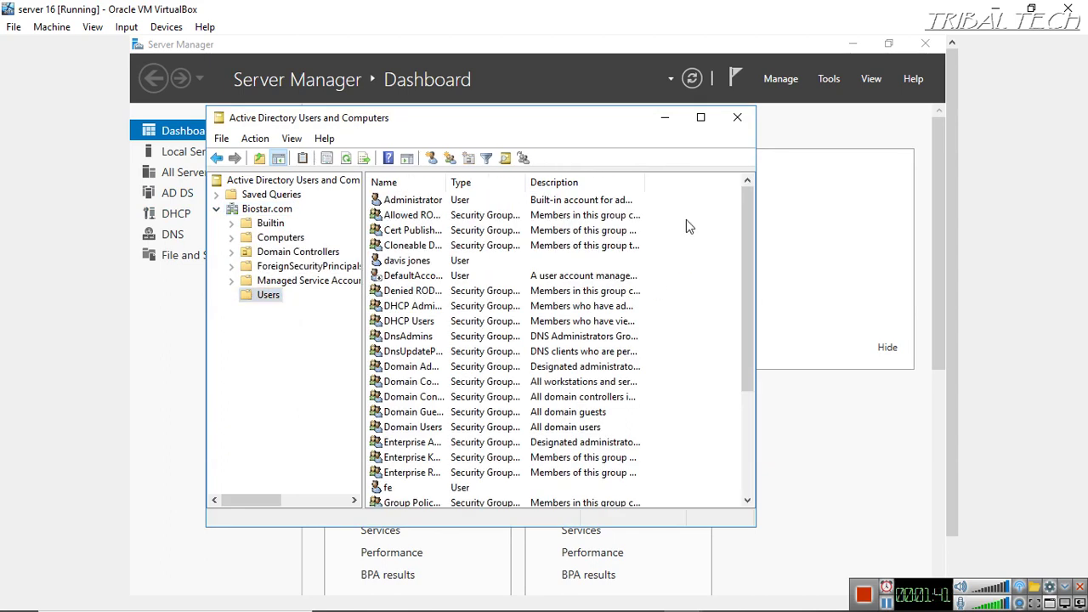
right_click(689, 262)
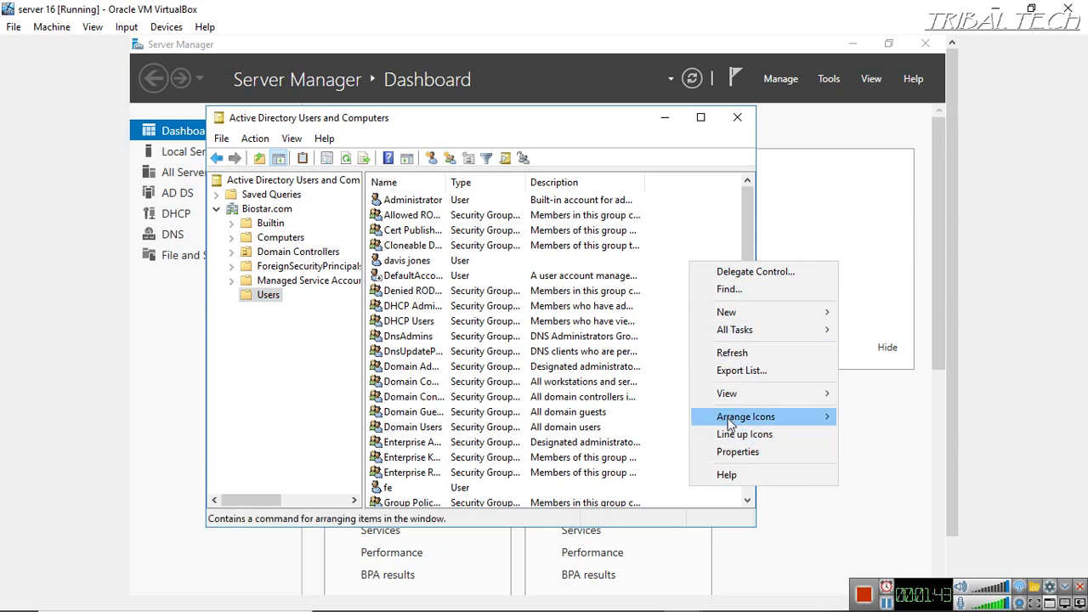
mouse_move(725, 323)
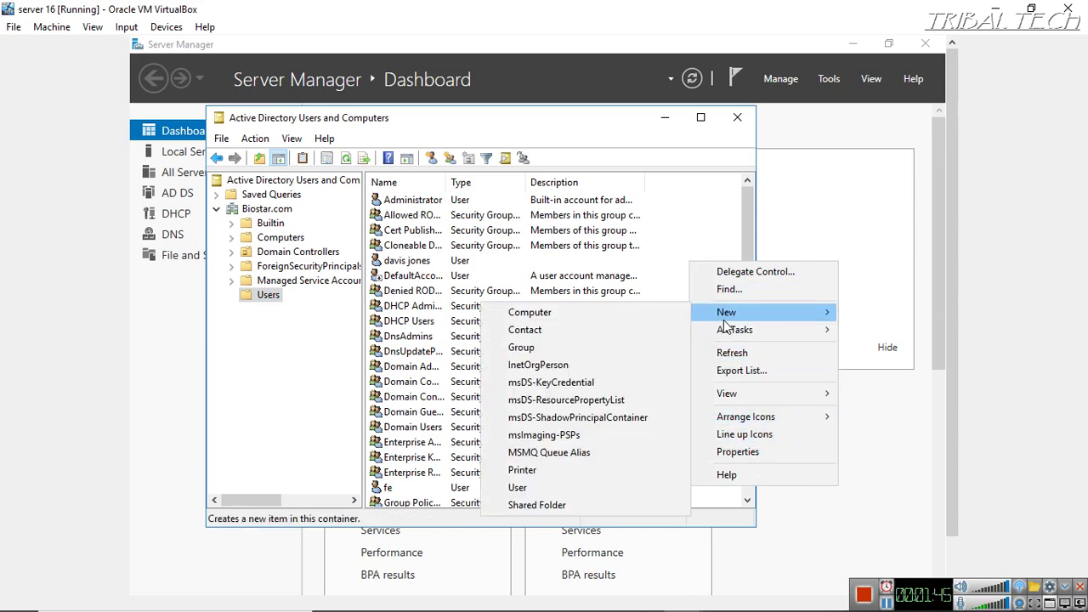
Start a new user in Users and enter the user's first name, last name and initials
click(532, 485)
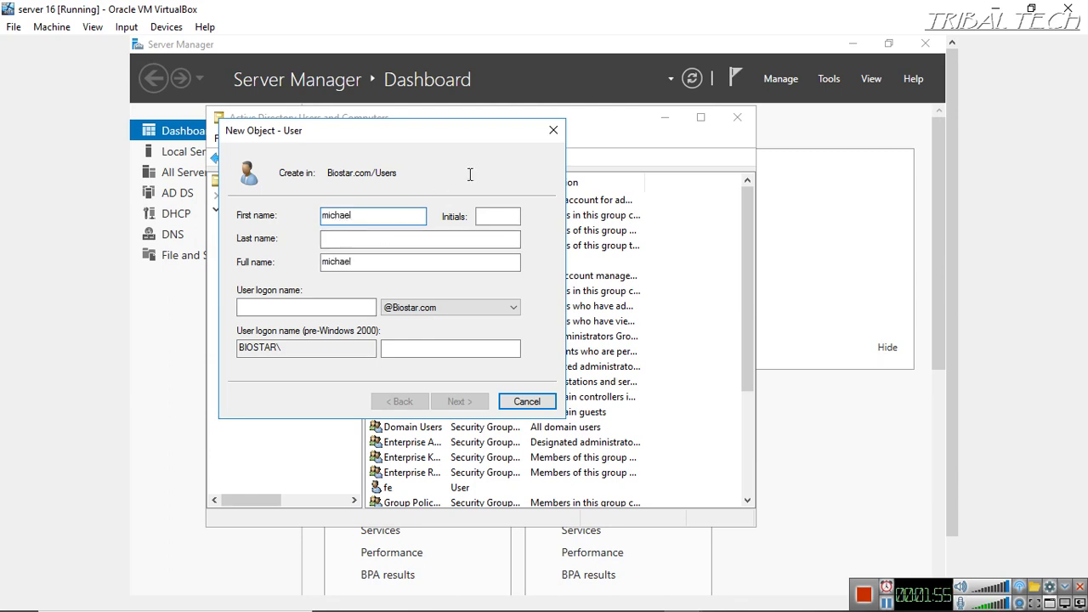
click(343, 239)
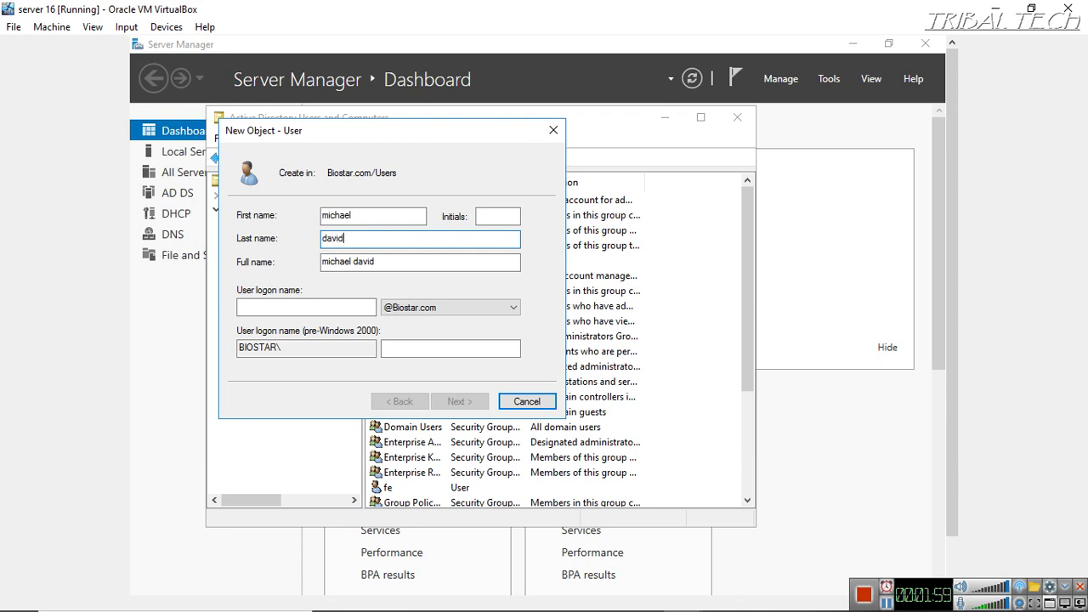
key(BackSpace)
key(BackSpace)
click(477, 218)
text(md)
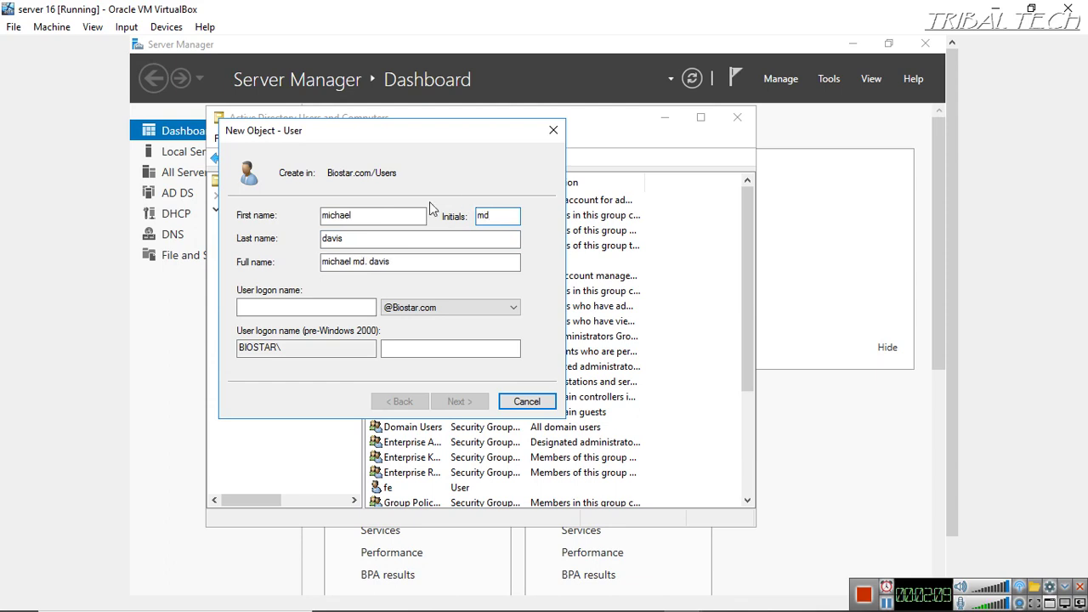
Enter a logon name, lengthen it after the 'already in use' error, and continue to the password page
click(336, 304)
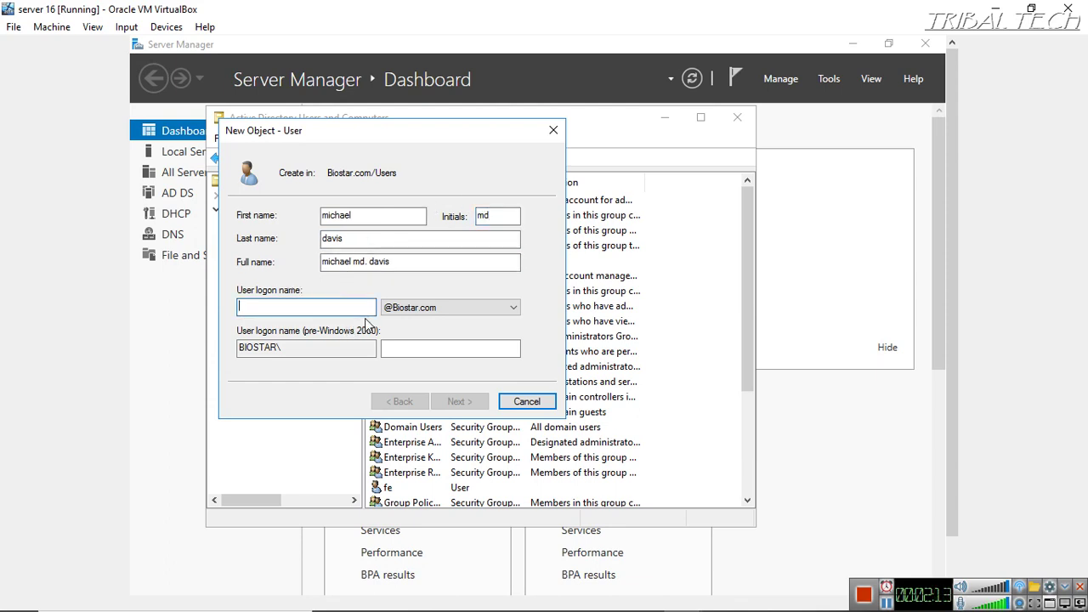
text(MD)
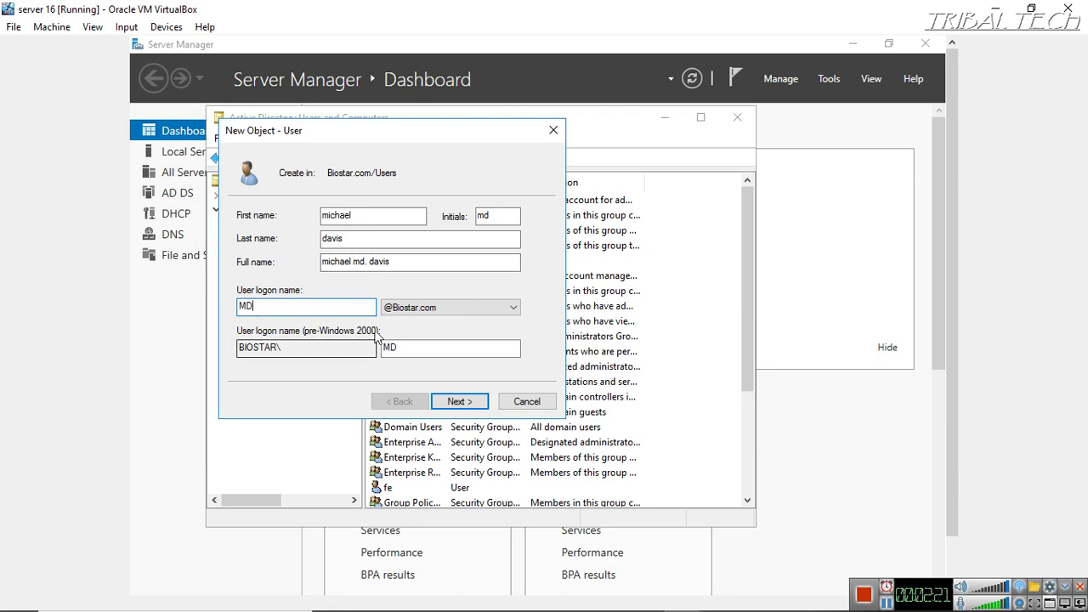
click(441, 398)
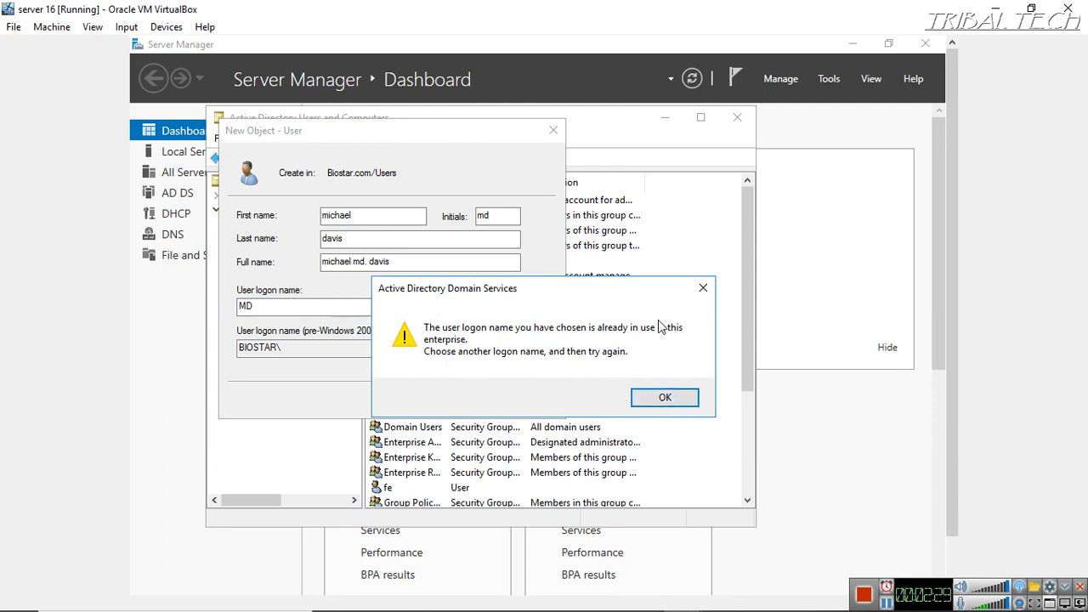
click(669, 400)
click(245, 306)
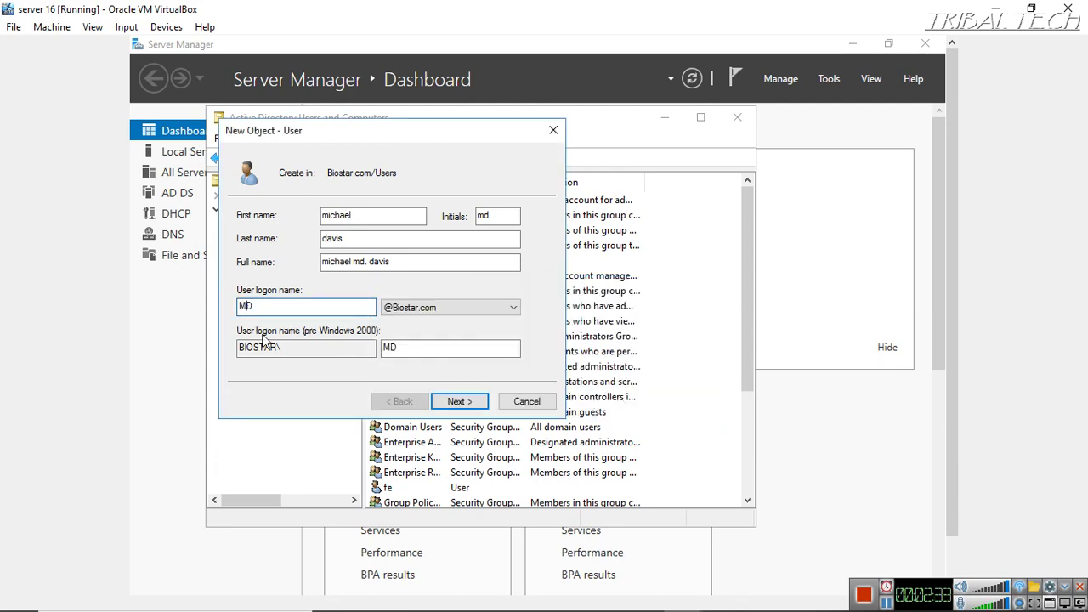
text(ichael)
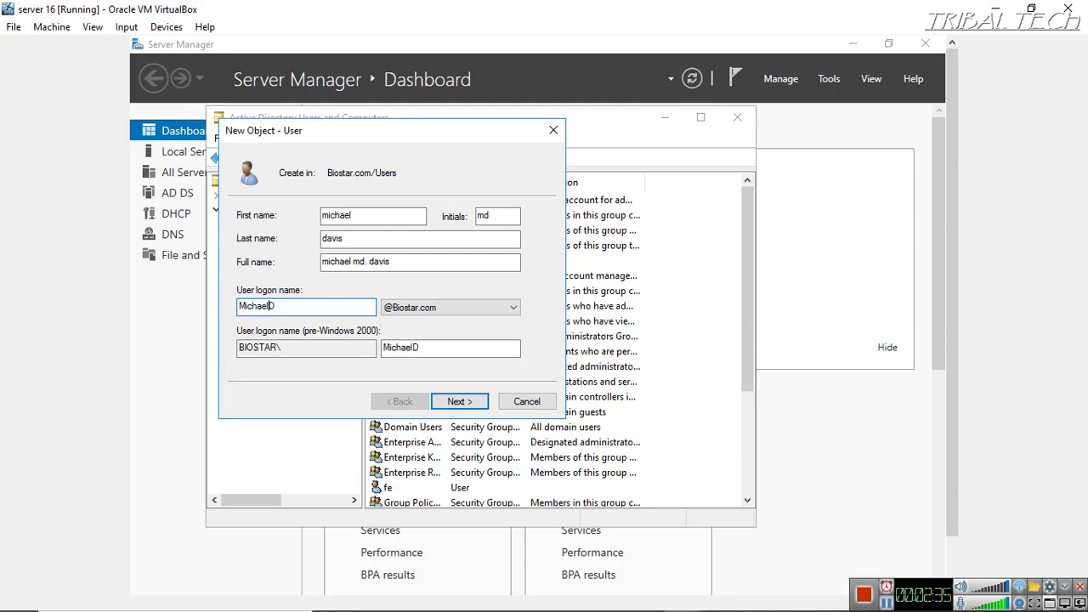
click(461, 405)
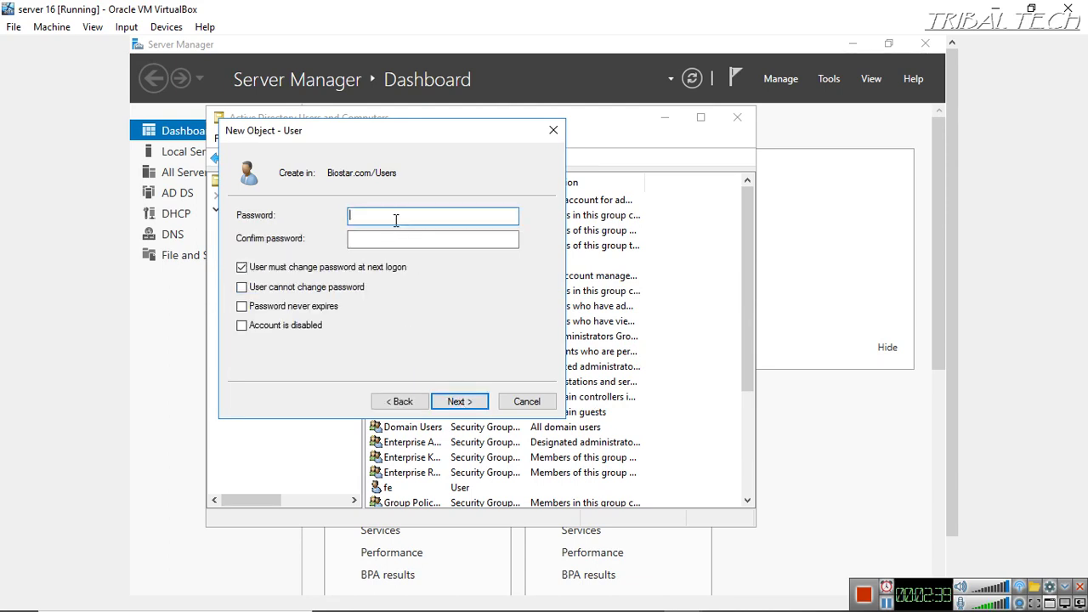
Set and confirm the password, turn off forced change at next logon, block password changes, and finish
text(P@ssw0rd)
click(393, 242)
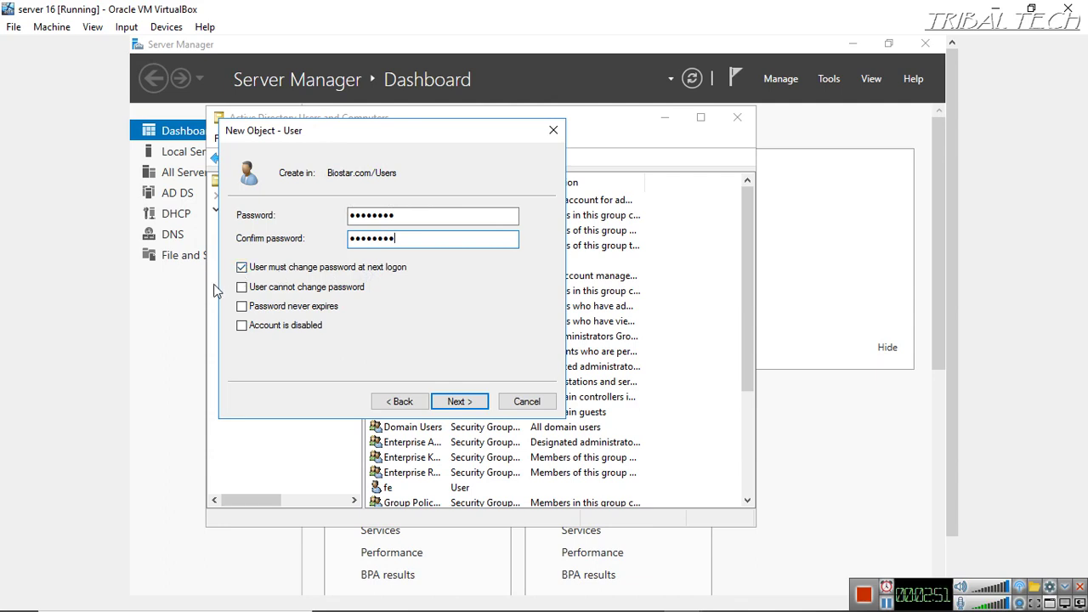
click(243, 268)
click(259, 290)
click(458, 402)
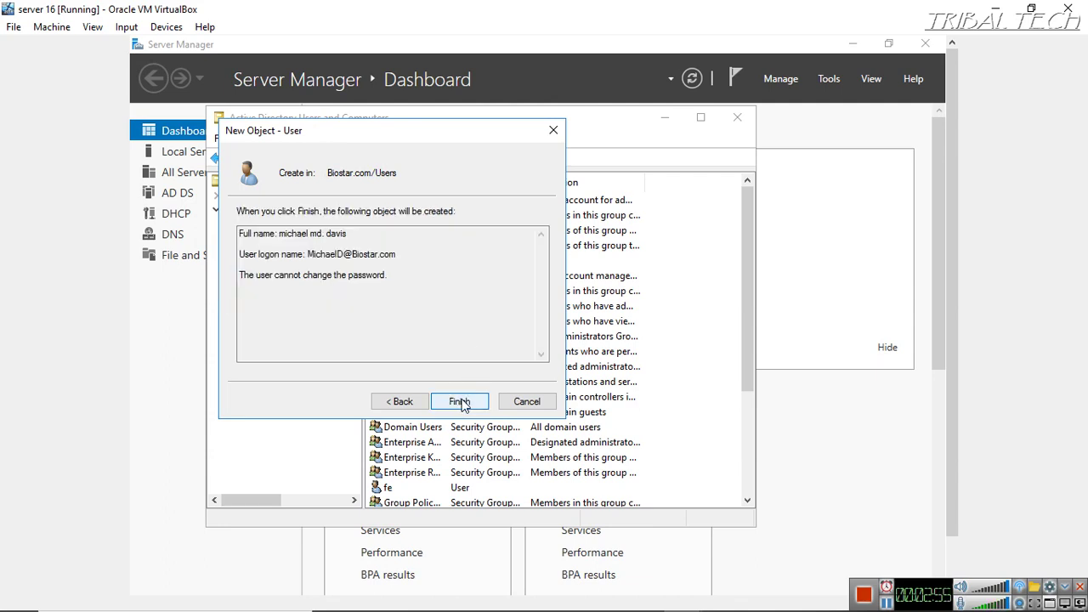
click(458, 401)
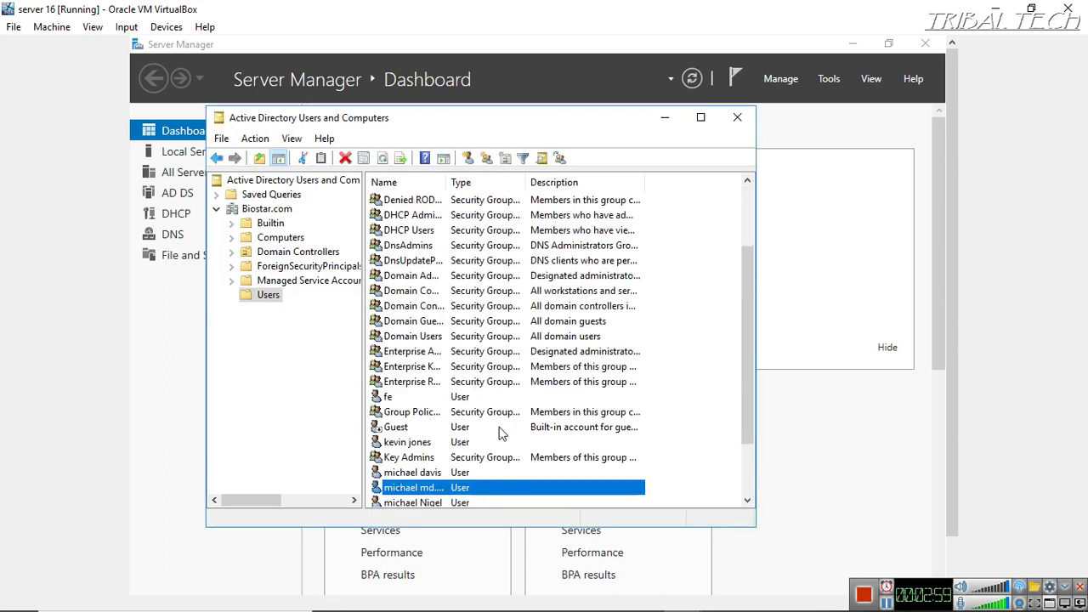
In the user's Profile tab, connect Z: to the pasted \\WIN-SB8AOTLOTF3\Home path plus %username% and apply
right_click(479, 489)
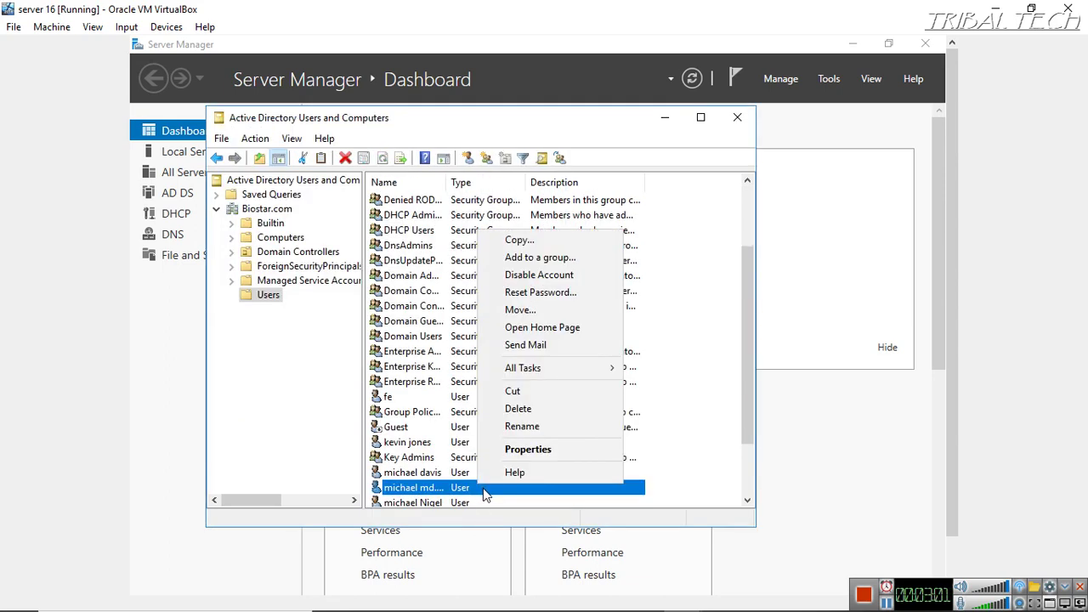
click(519, 450)
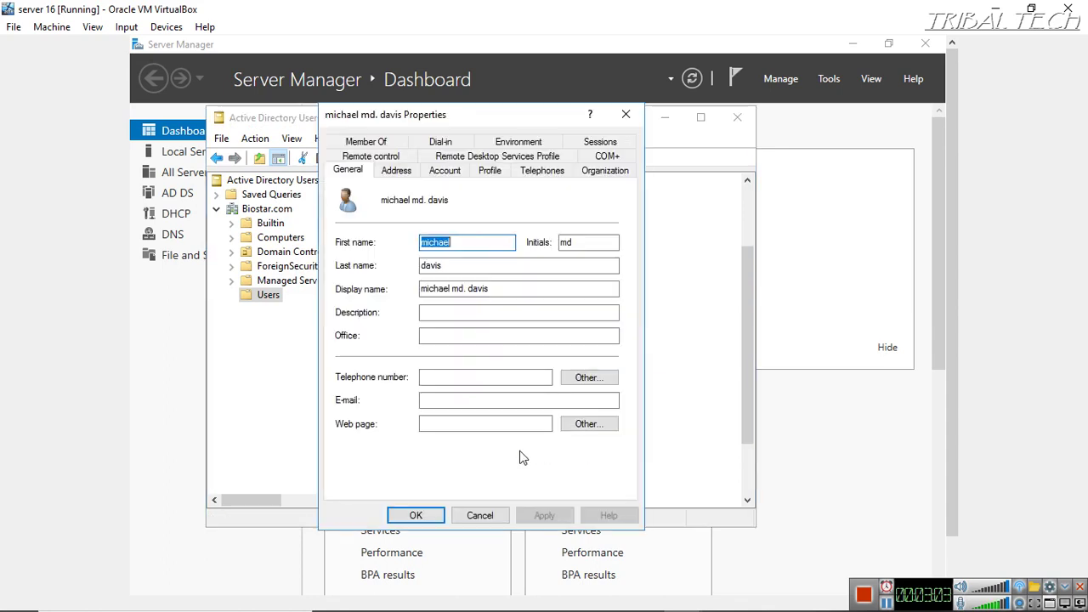
click(490, 173)
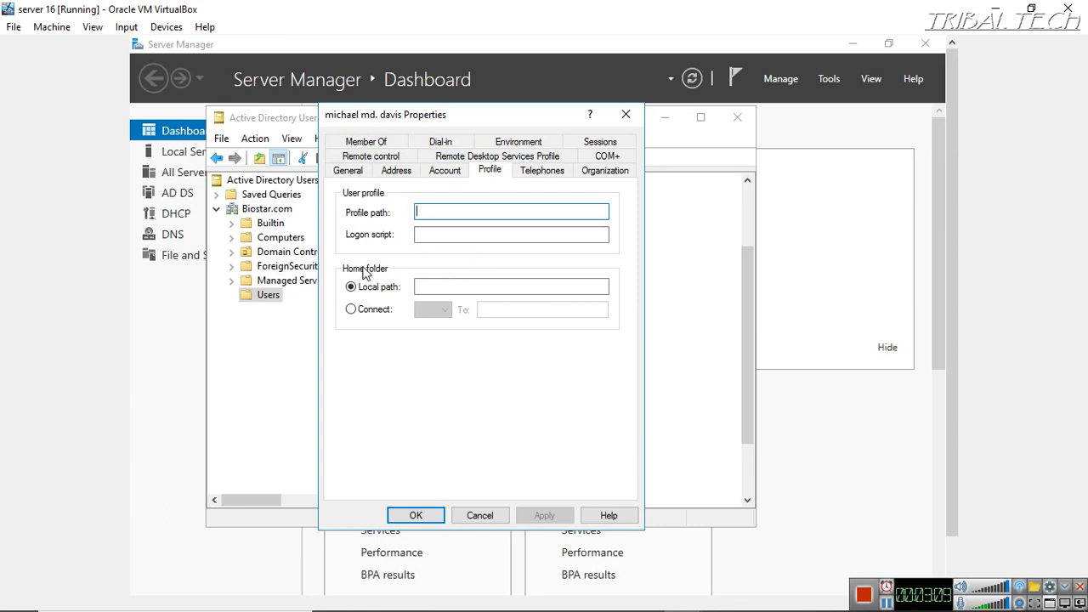
click(350, 310)
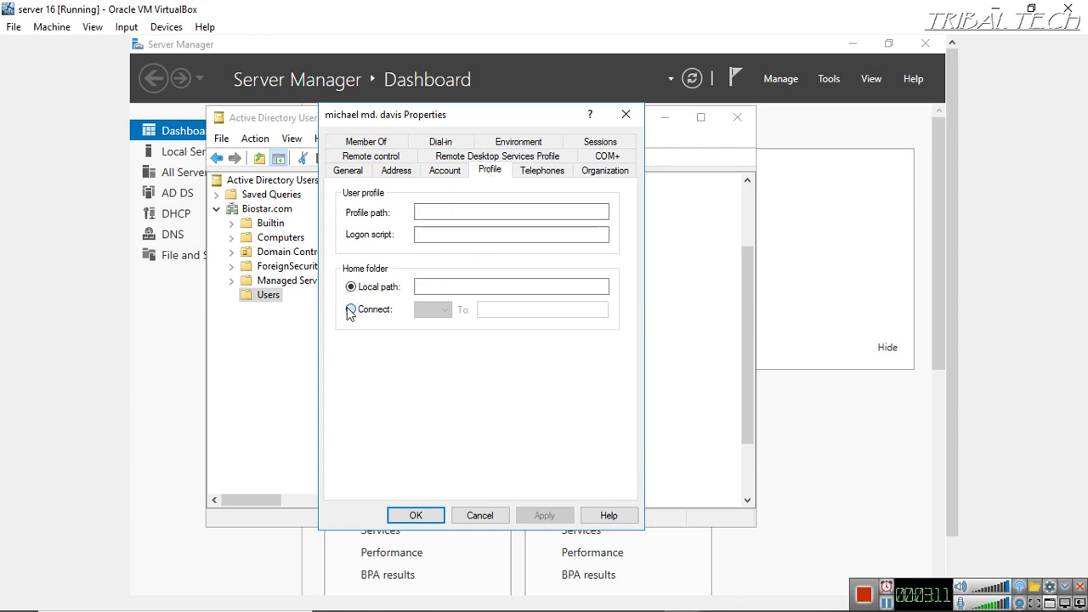
click(480, 311)
right_click(490, 310)
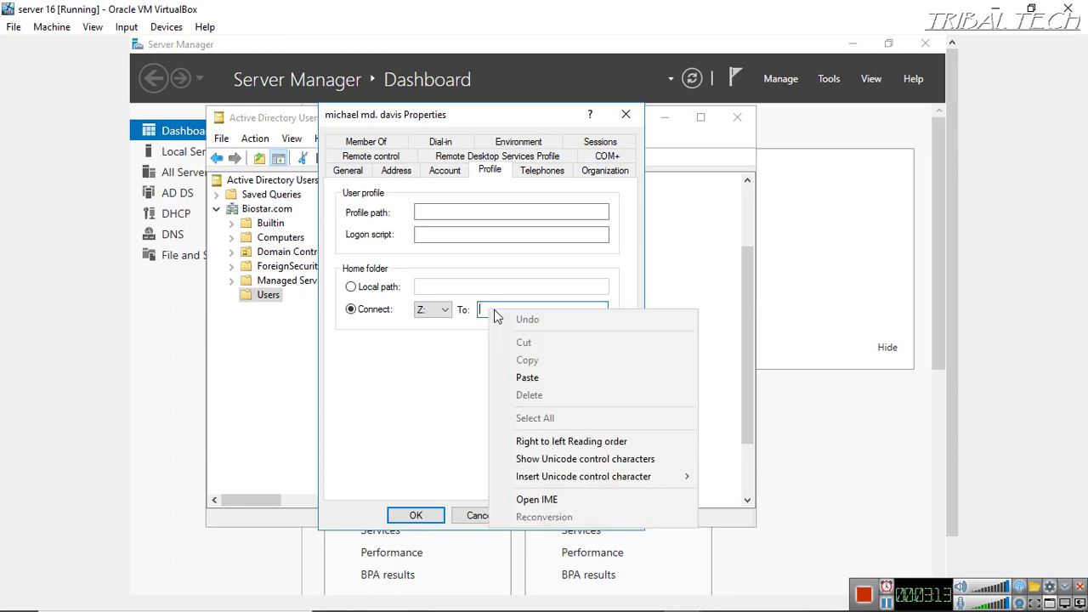
click(527, 378)
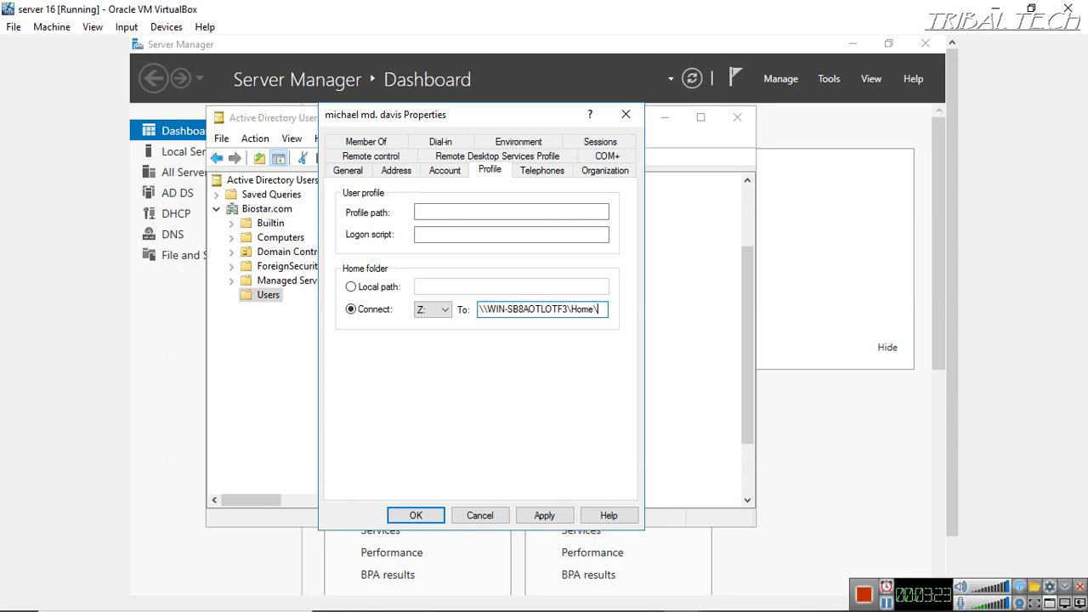
text(username)
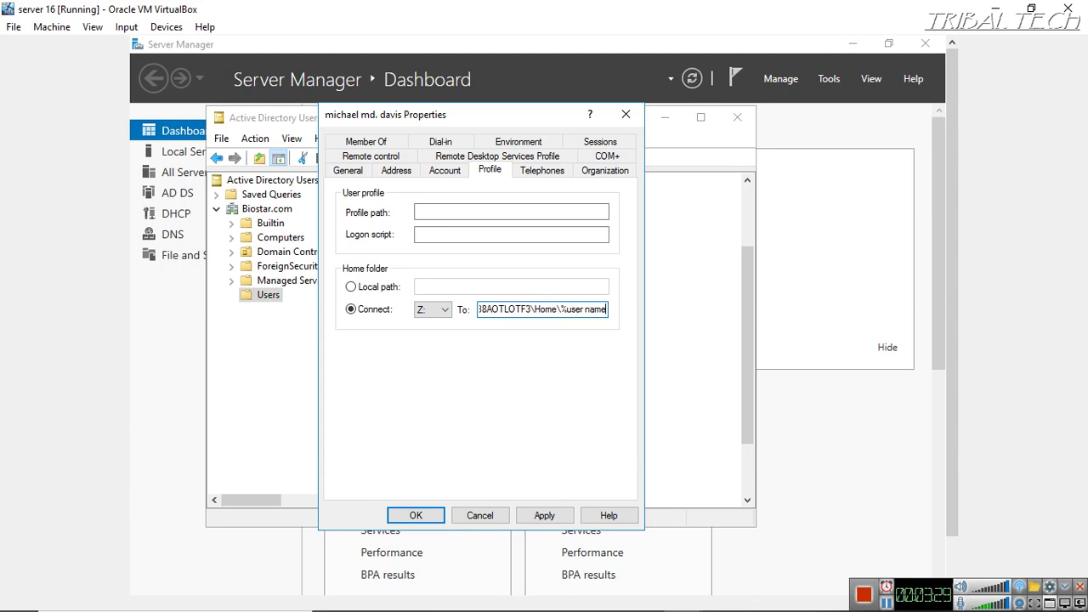
text(%)
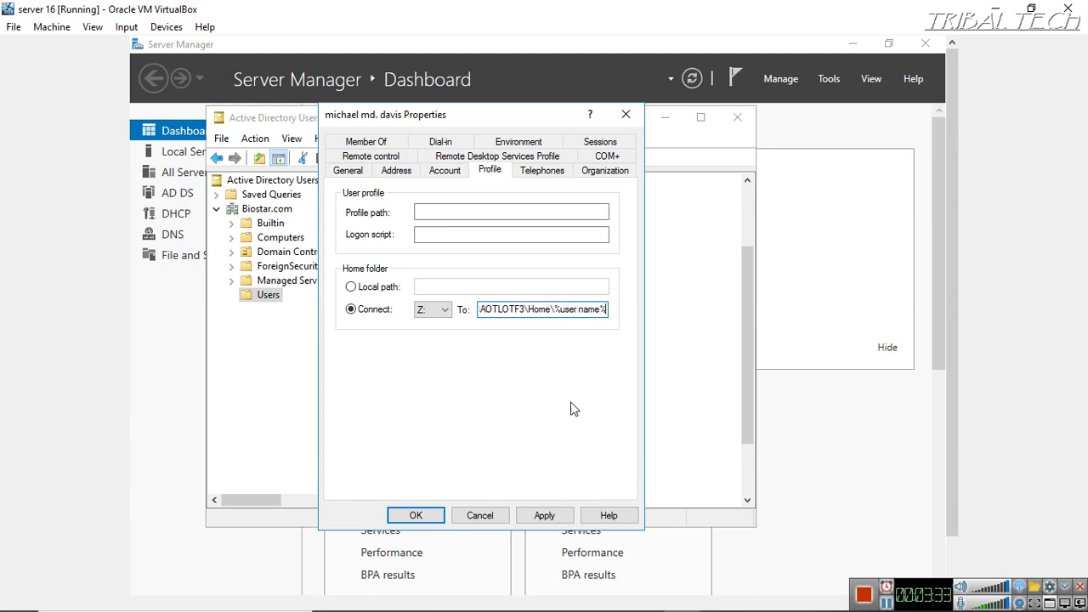
click(553, 515)
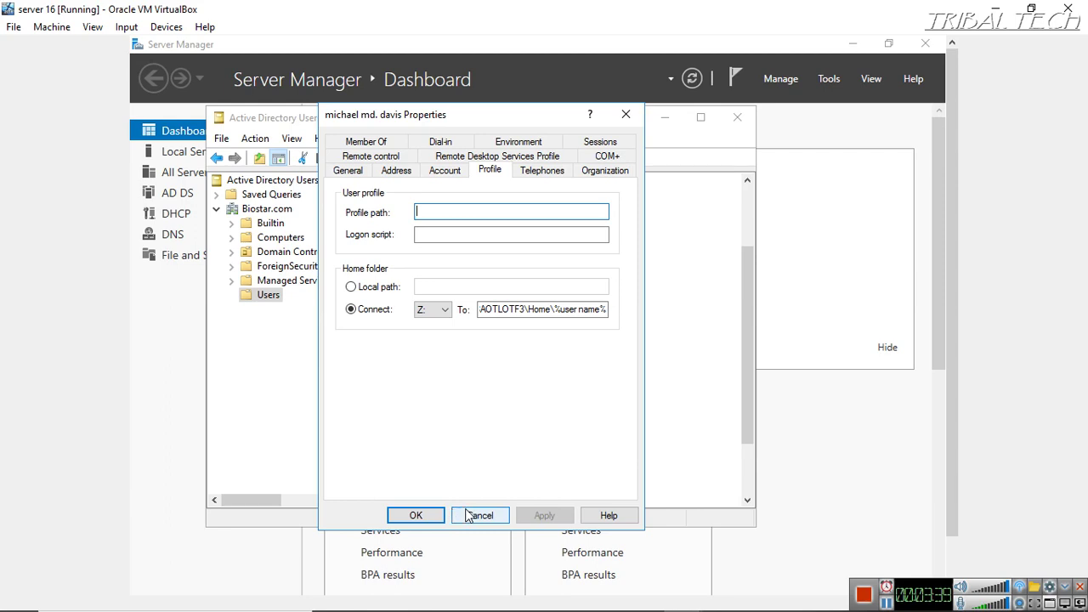
click(415, 514)
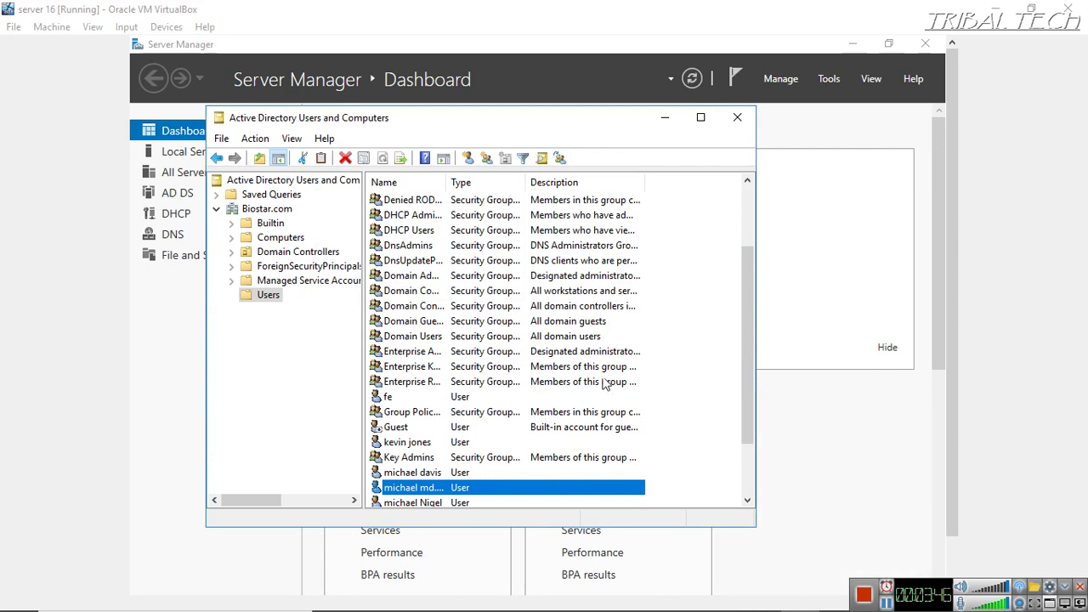
Change the home folder path to end in \%username%, apply, and grant the user full control
right_click(487, 493)
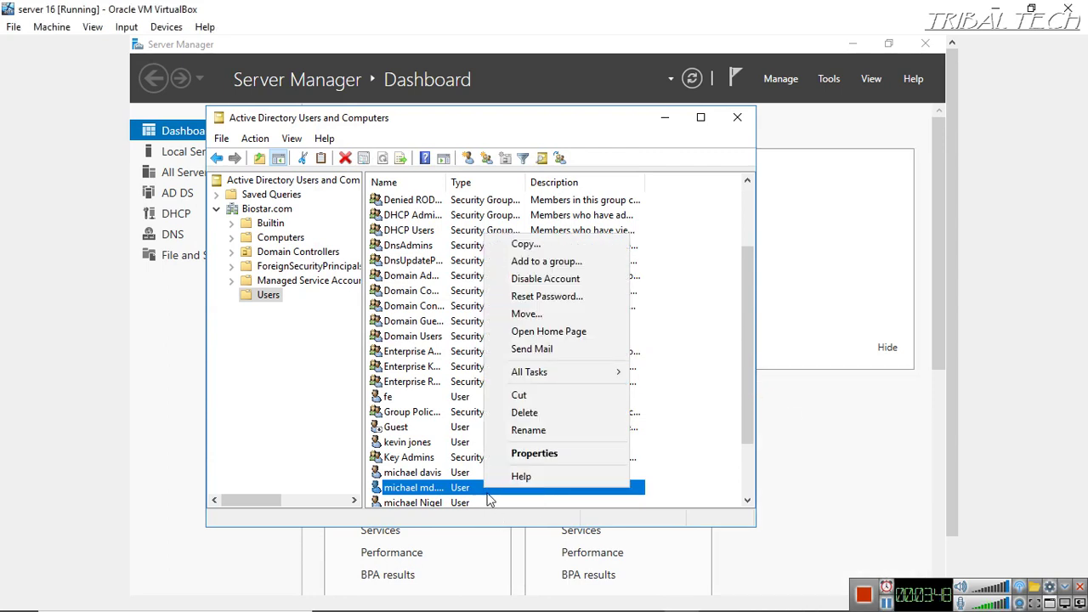
click(523, 454)
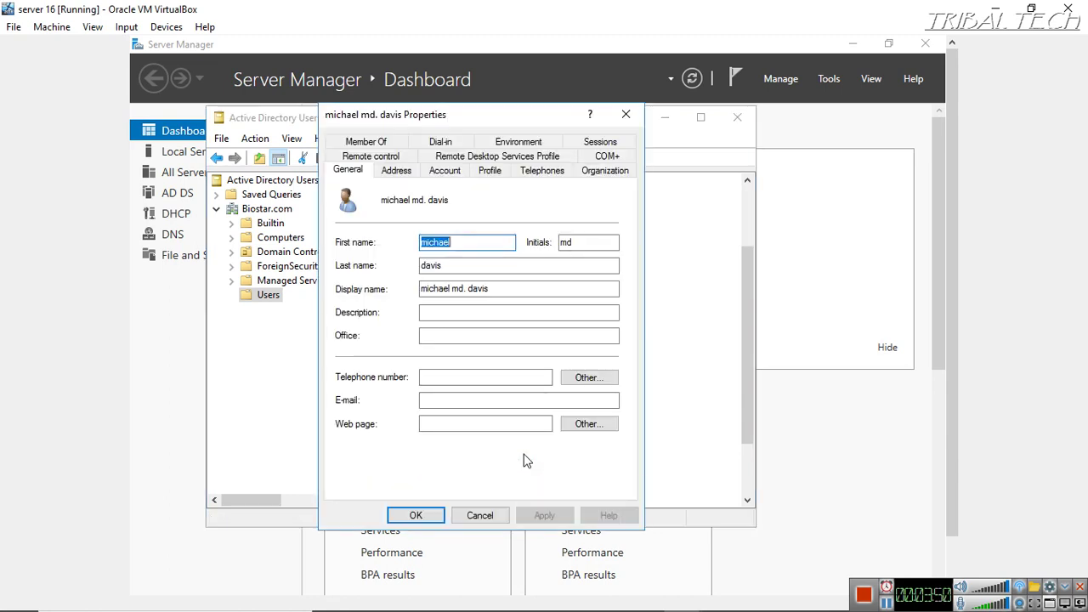
click(490, 171)
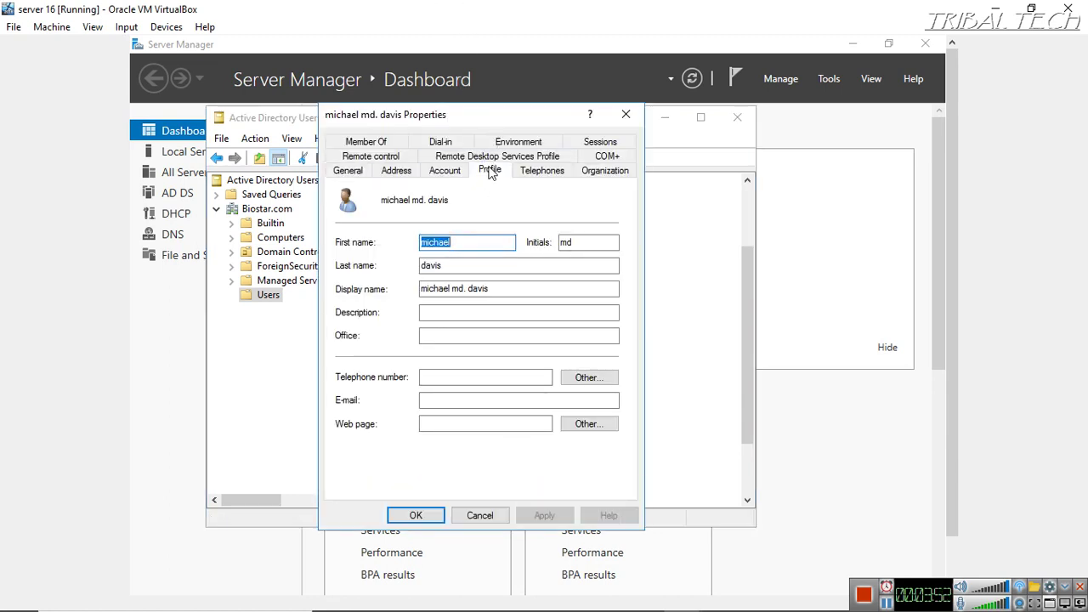
click(587, 309)
key(End)
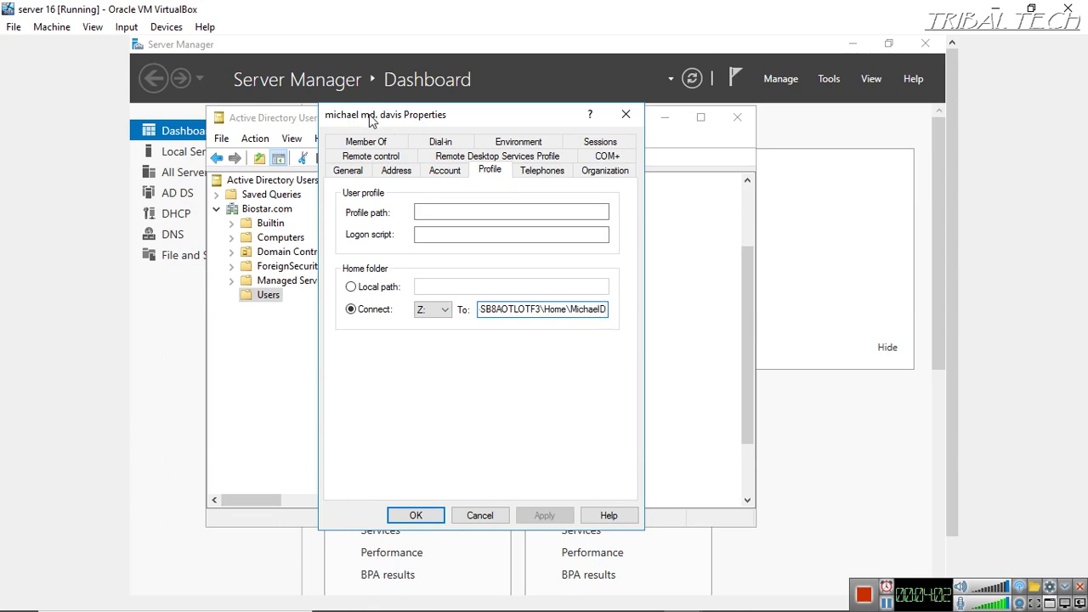
key(BackSpace)
key(BackSpace)
key(BackSpace)
key(BackSpace)
key(BackSpace)
key(BackSpace)
key(BackSpace)
key(BackSpace)
key(BackSpace)
text(\)
text(%use)
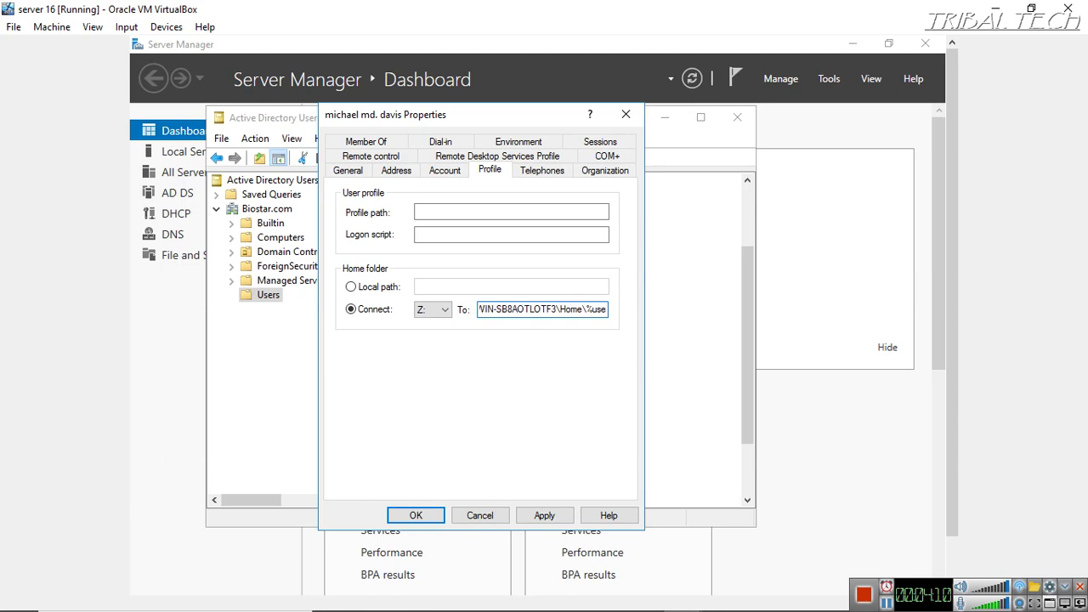
text(rname%)
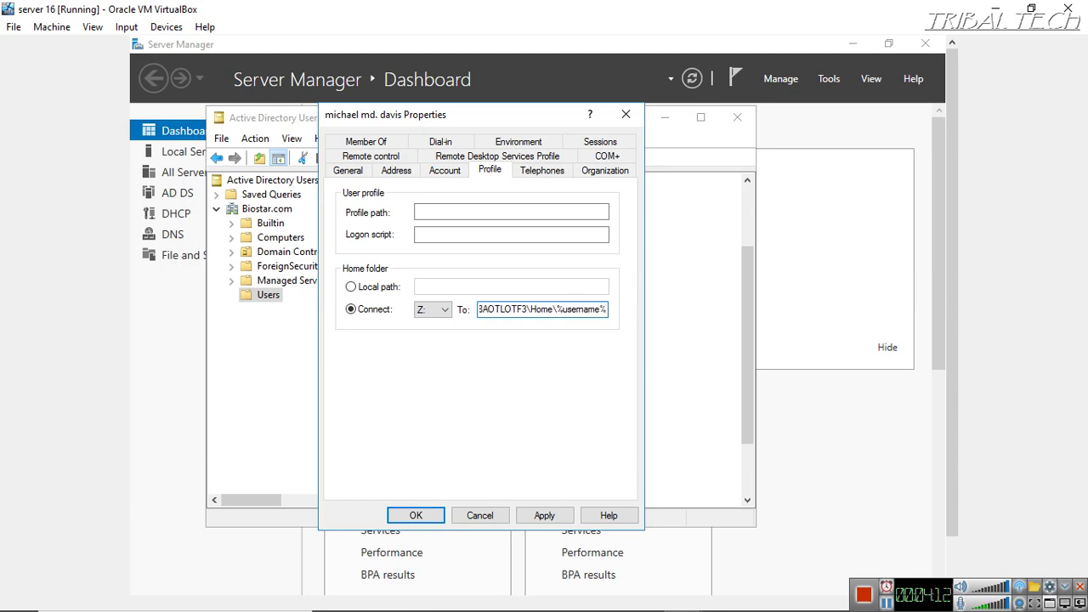
click(543, 517)
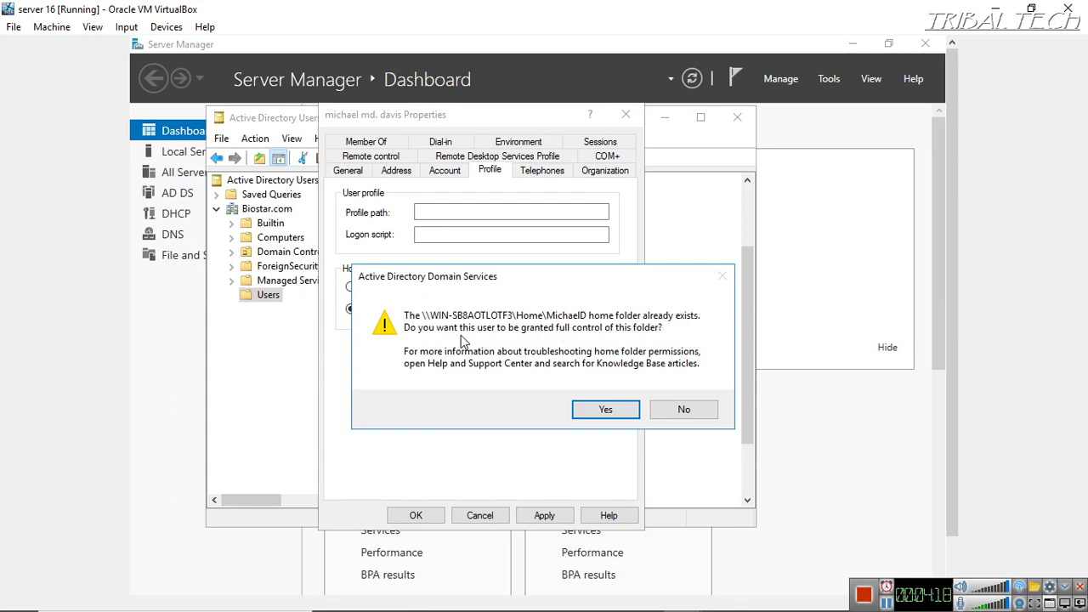
click(603, 409)
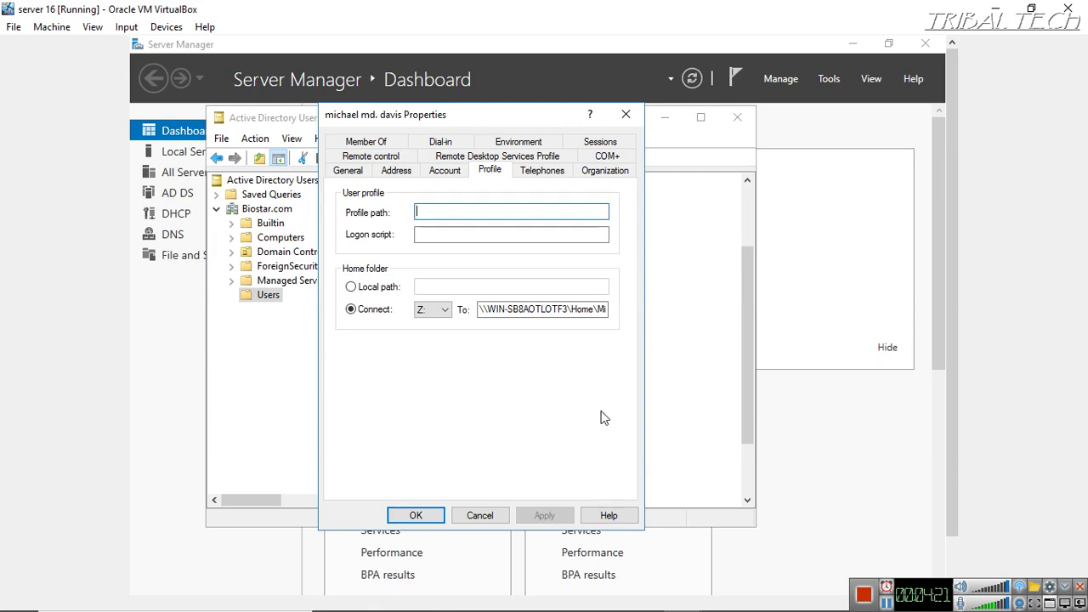
Add the user's logon name to the home folder path and save the properties with OK
click(601, 310)
text(MichaelD)
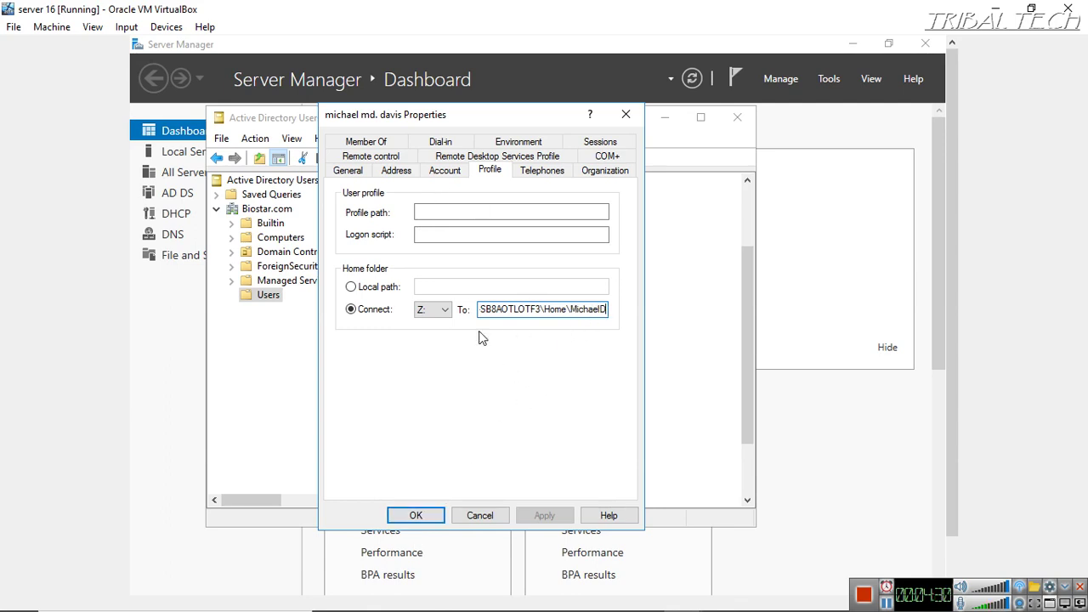
click(418, 515)
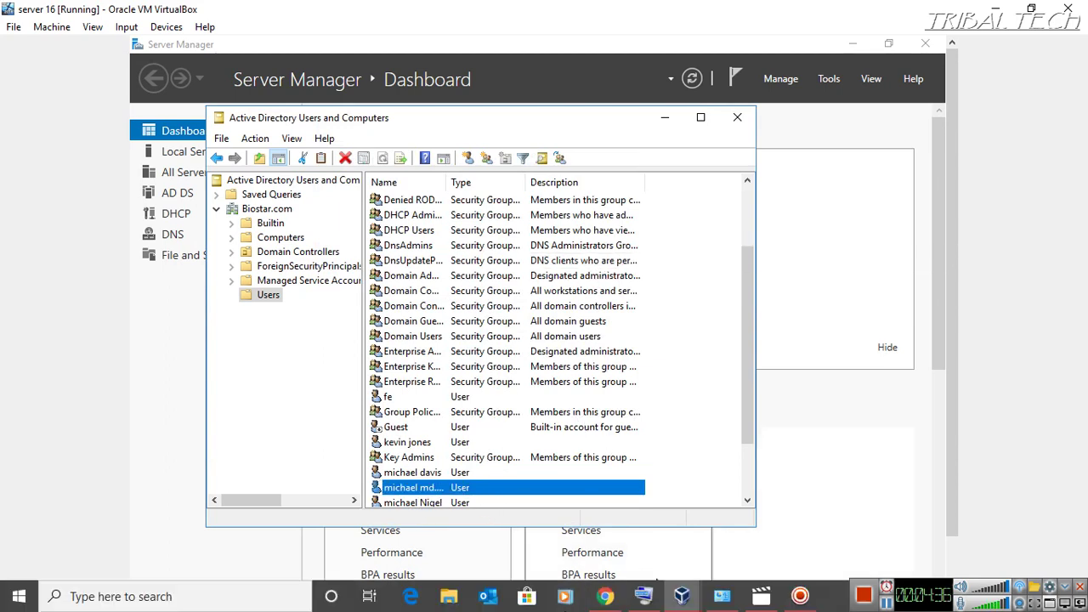
Bring the 7 ultimate VM forward and log off its current user from the Start menu
mouse_move(717, 601)
mouse_move(683, 600)
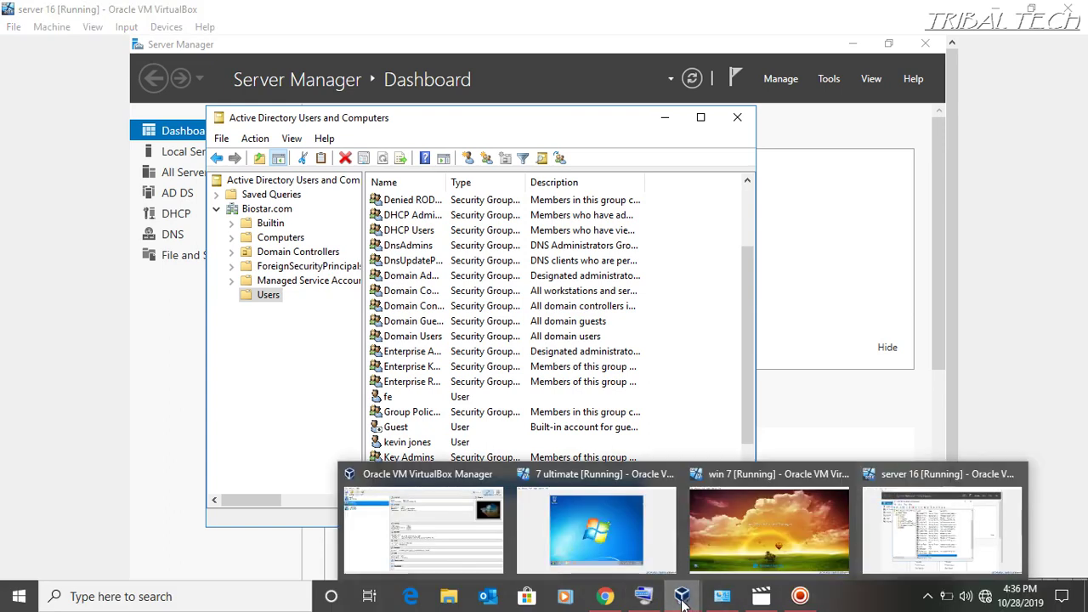
click(573, 540)
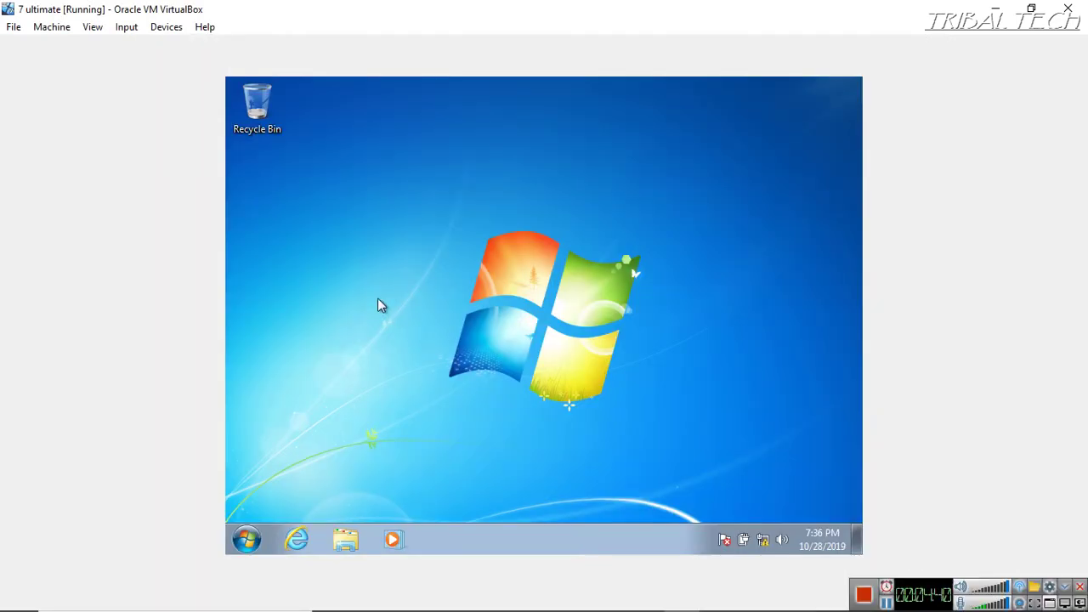
click(246, 540)
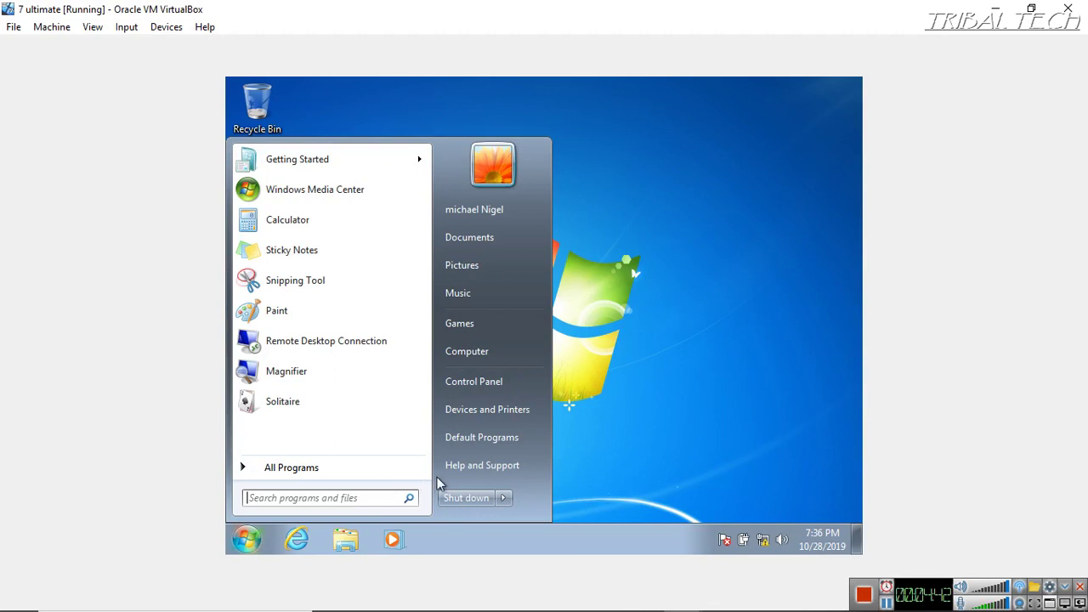
click(505, 499)
click(544, 440)
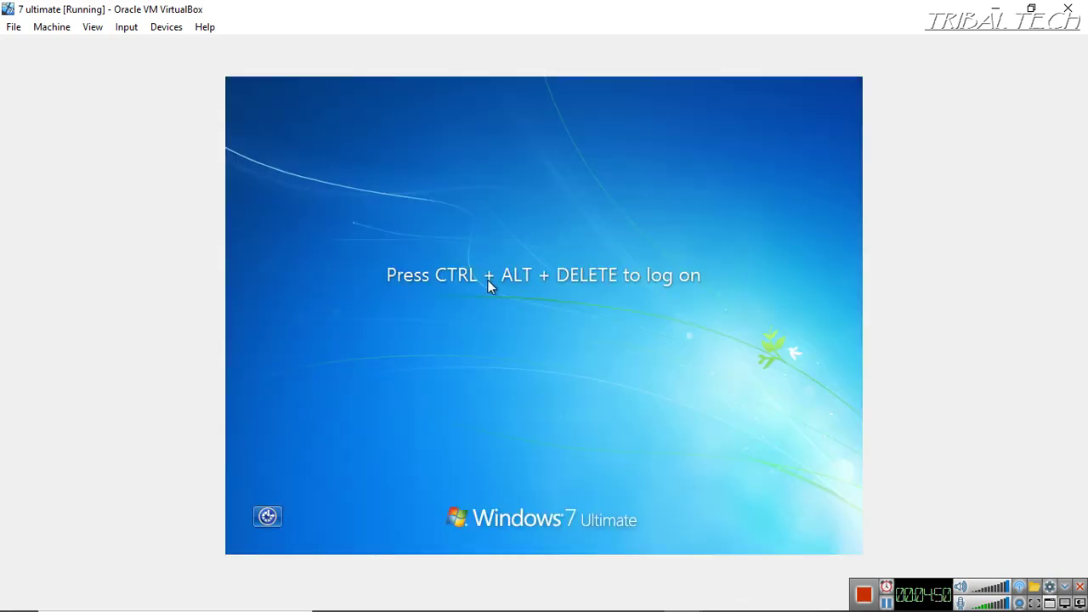
Send Ctrl-Alt-Del to the VM and choose Switch User, then Other User
click(139, 29)
mouse_move(148, 51)
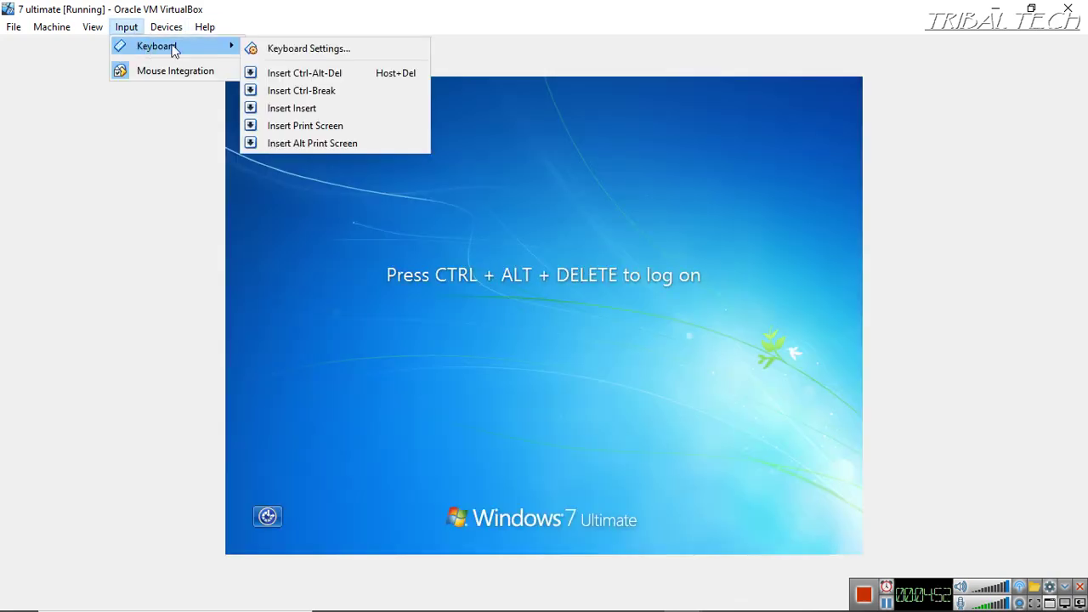
click(311, 73)
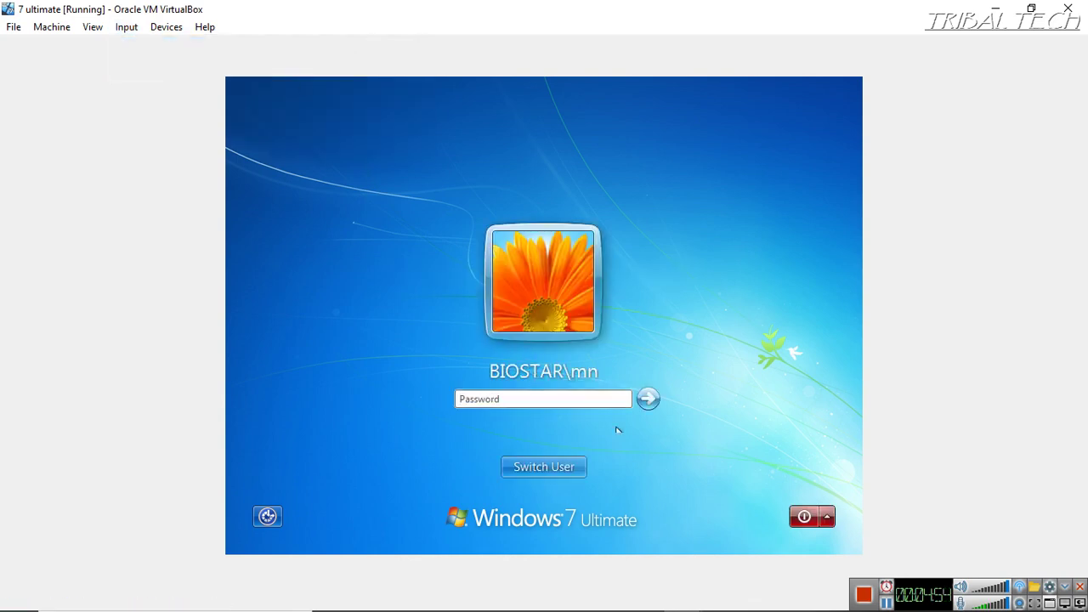
click(543, 467)
click(631, 374)
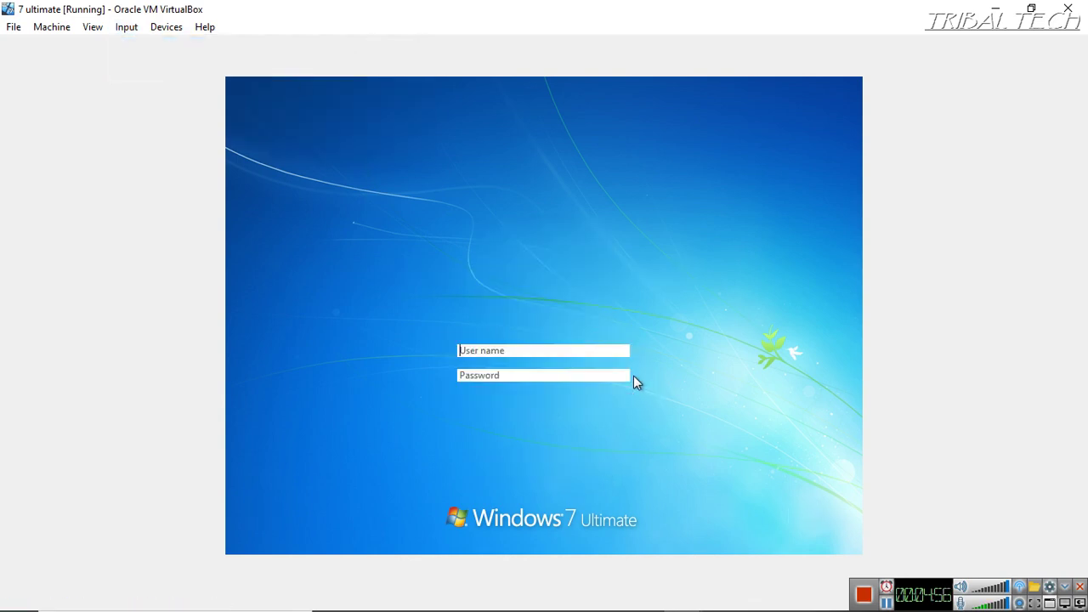
Enter the domain user's logon name and password and sign in
text(MichaelD)
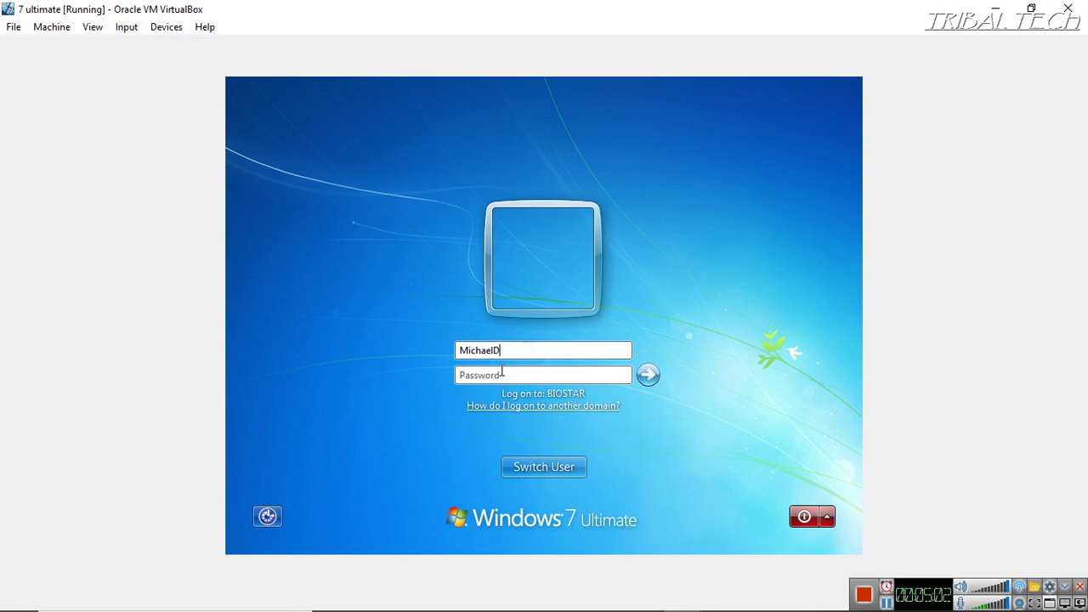
click(500, 374)
text(•••••)
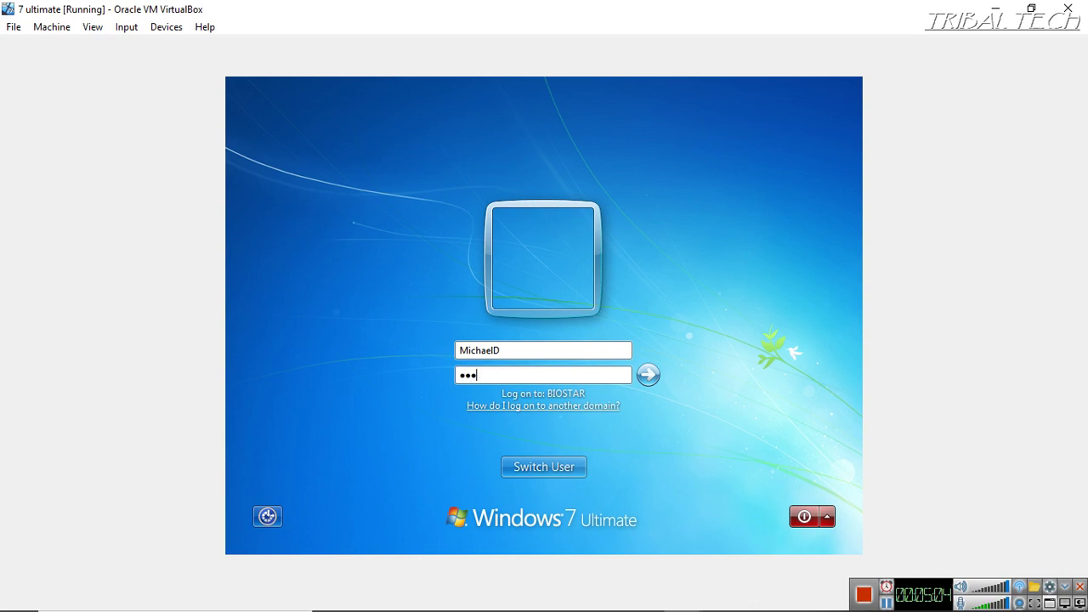
key(BackSpace)
text(•••••••)
key(Return)
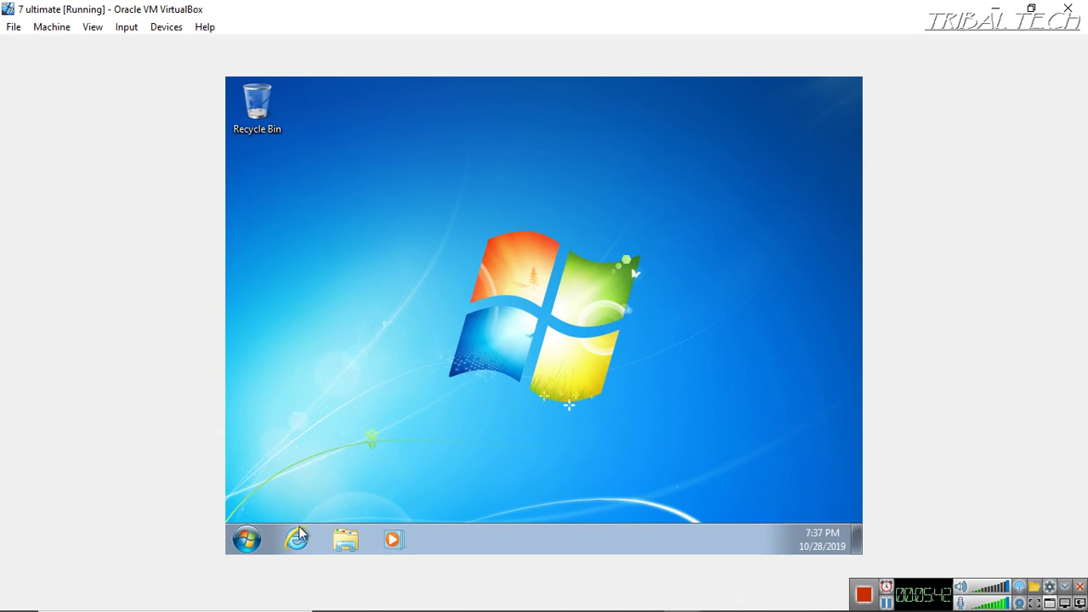
Open network drive Z: from Computer to confirm it is empty, close Explorer, then open the Start shut-down options
click(342, 545)
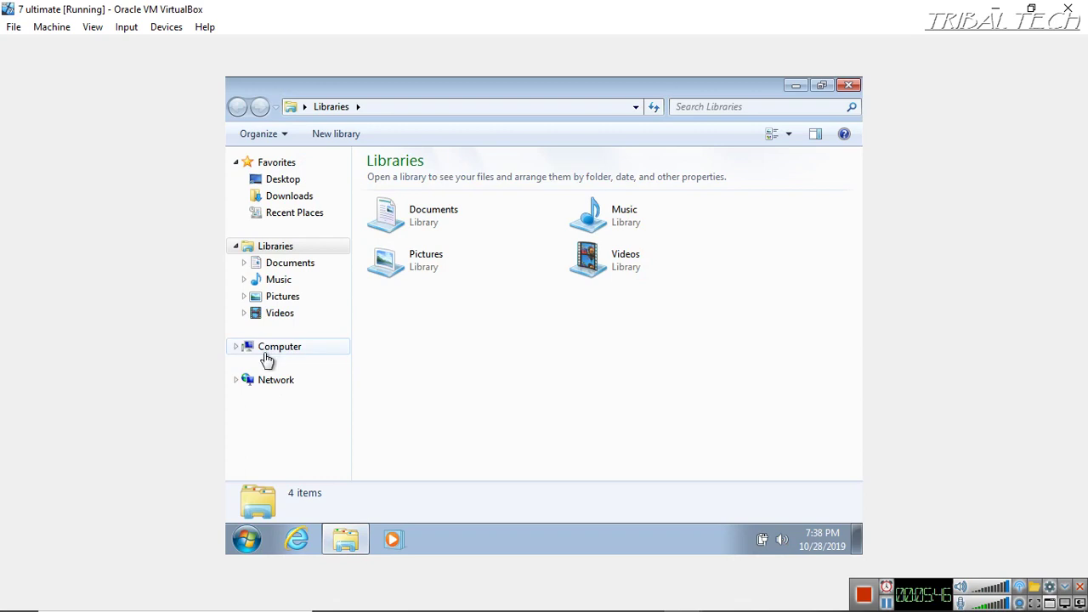
click(268, 356)
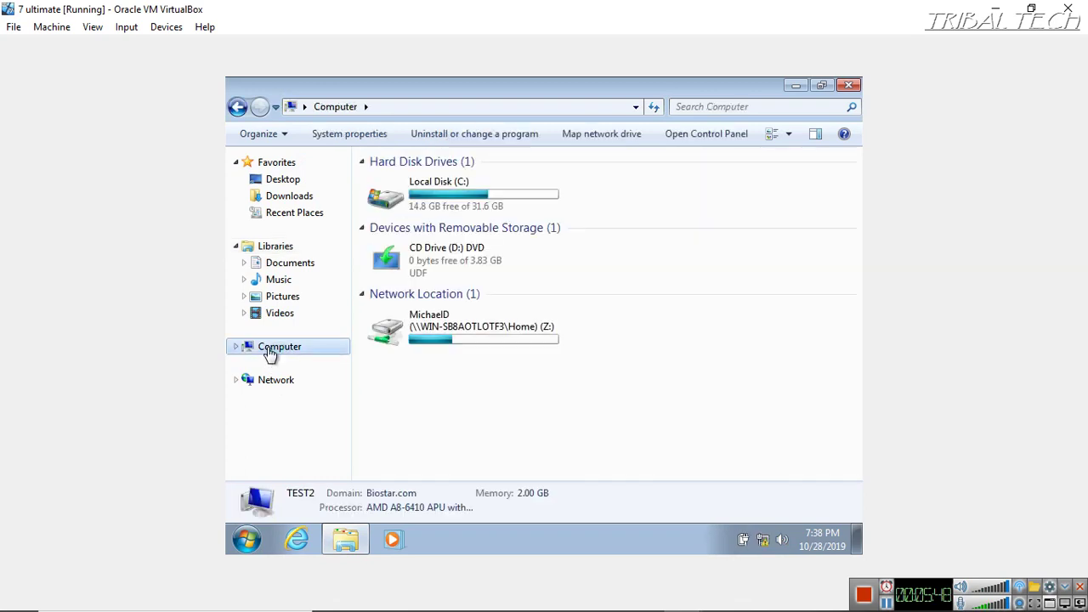
click(448, 337)
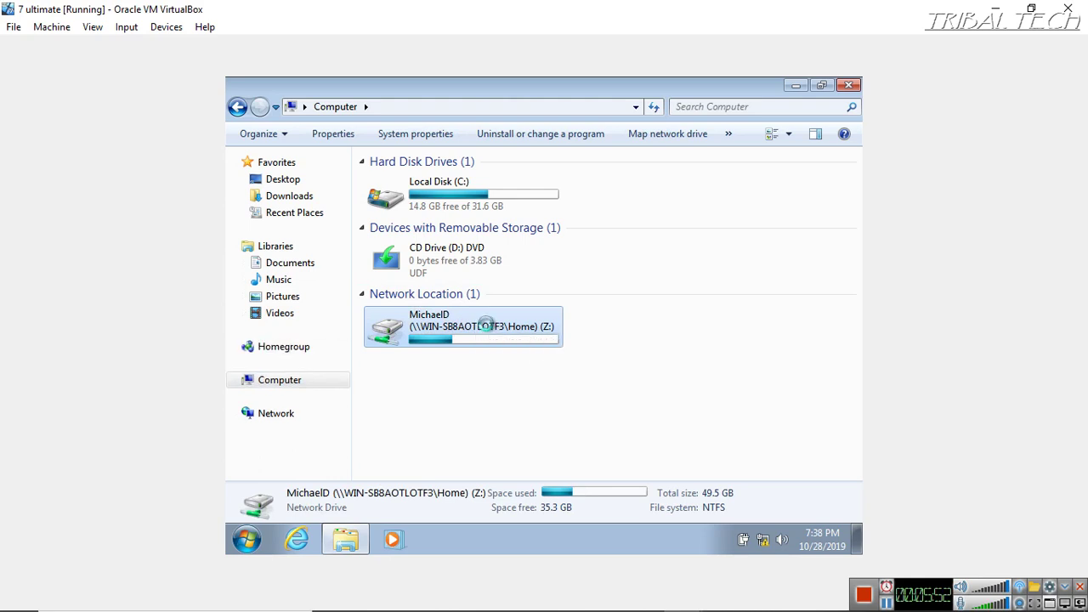
double_click(489, 332)
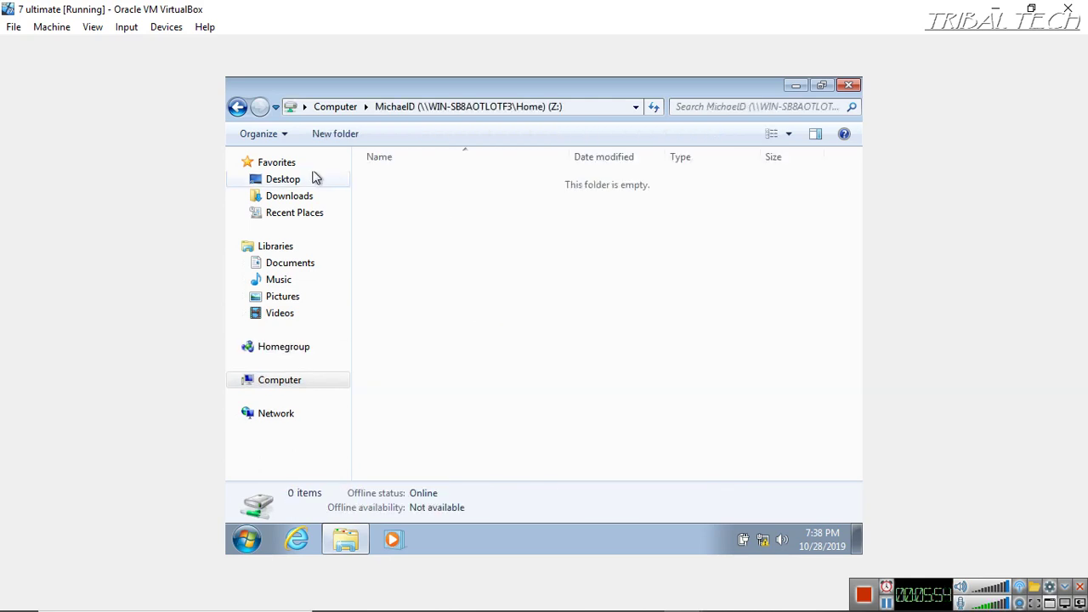
click(238, 107)
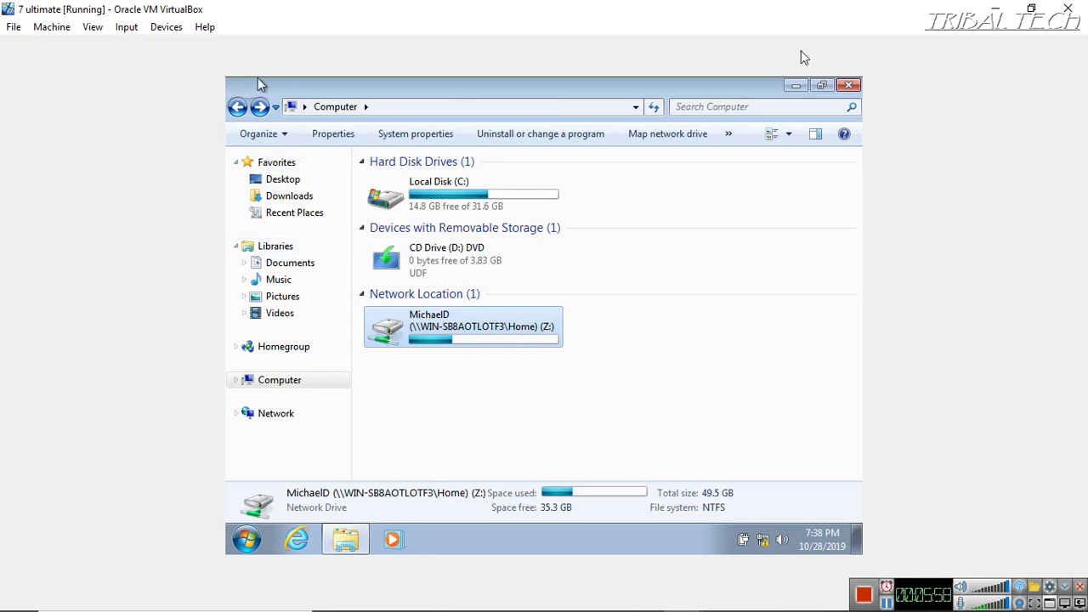
click(847, 85)
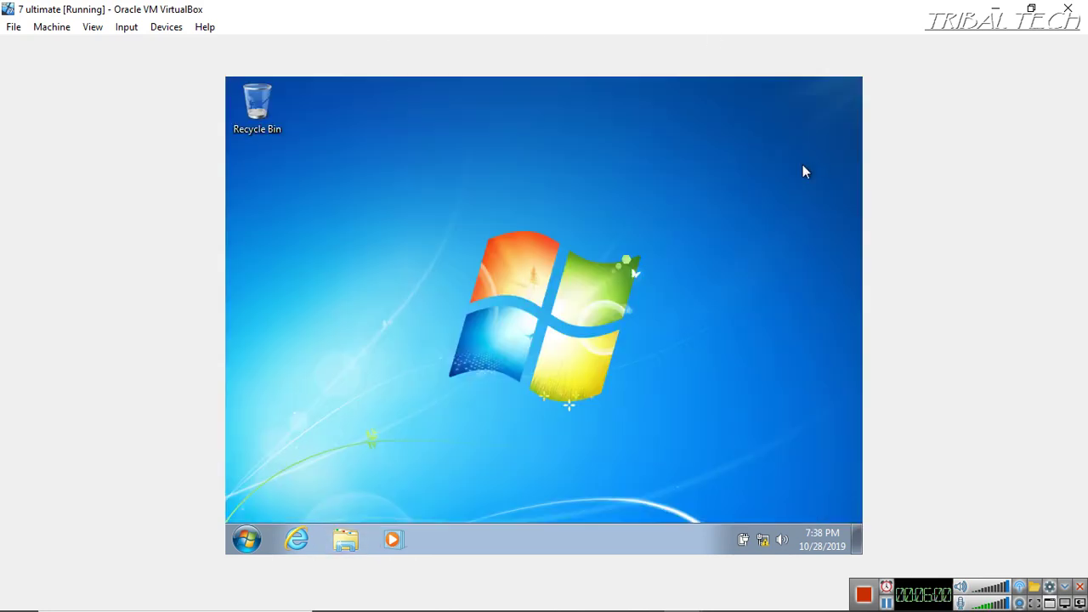
click(247, 540)
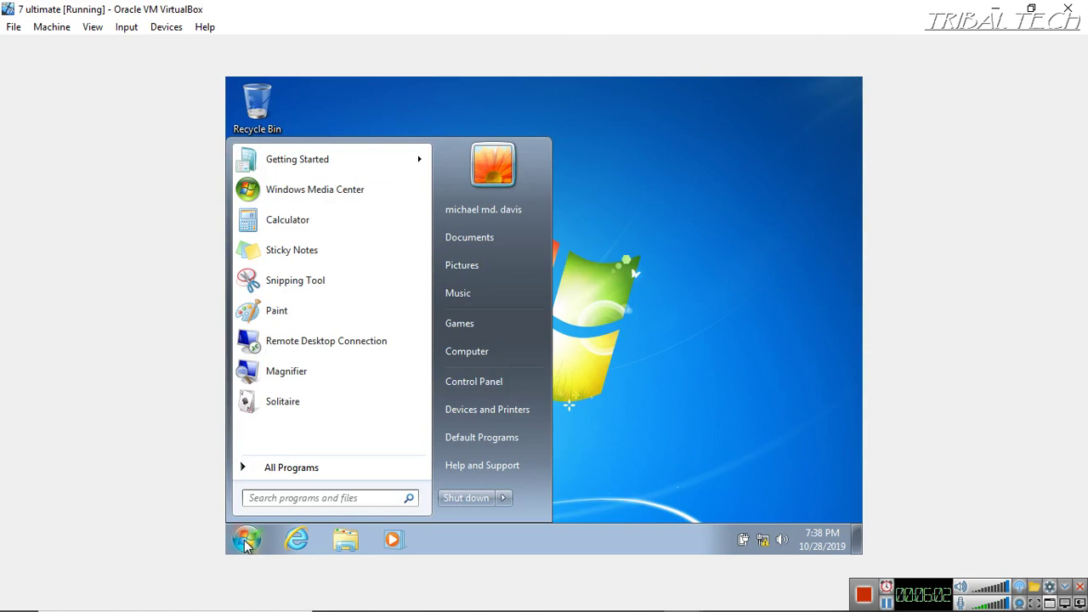
click(504, 498)
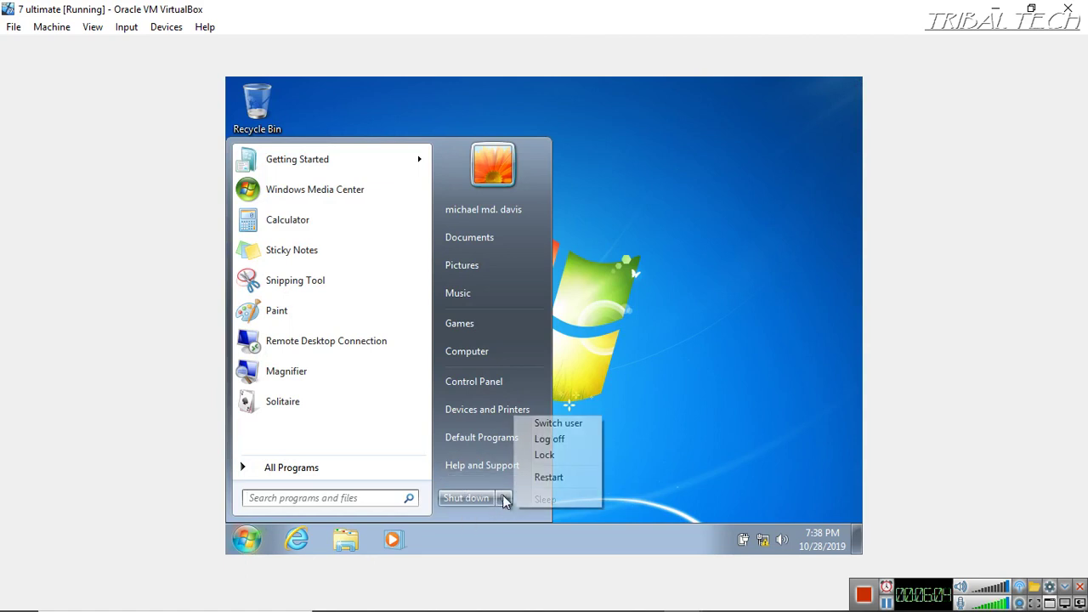
Log the domain user off Windows 7 and switch to the server 16 VM
click(549, 438)
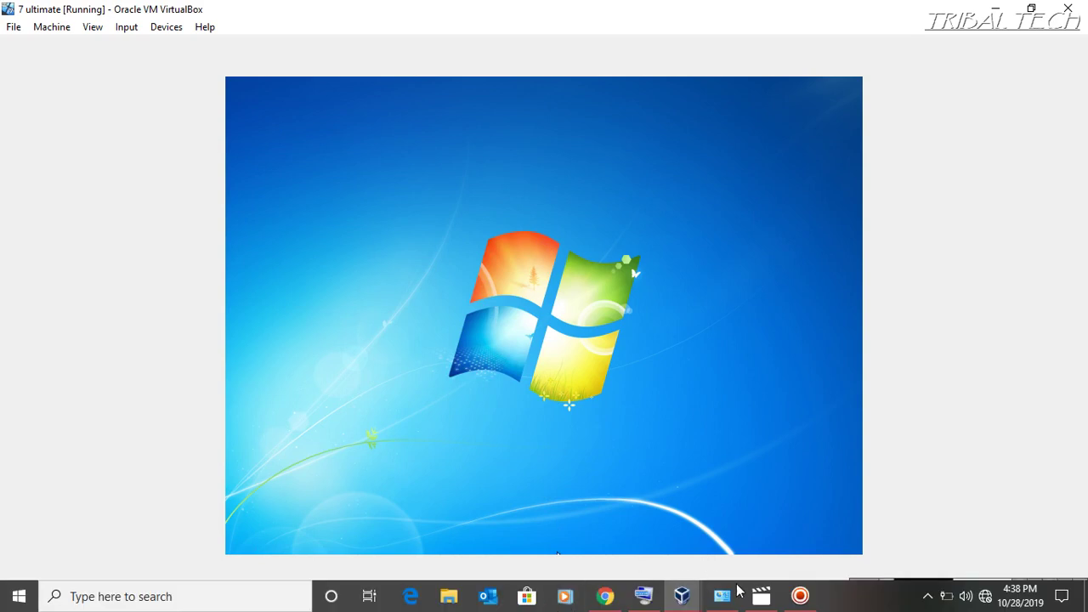
mouse_move(685, 602)
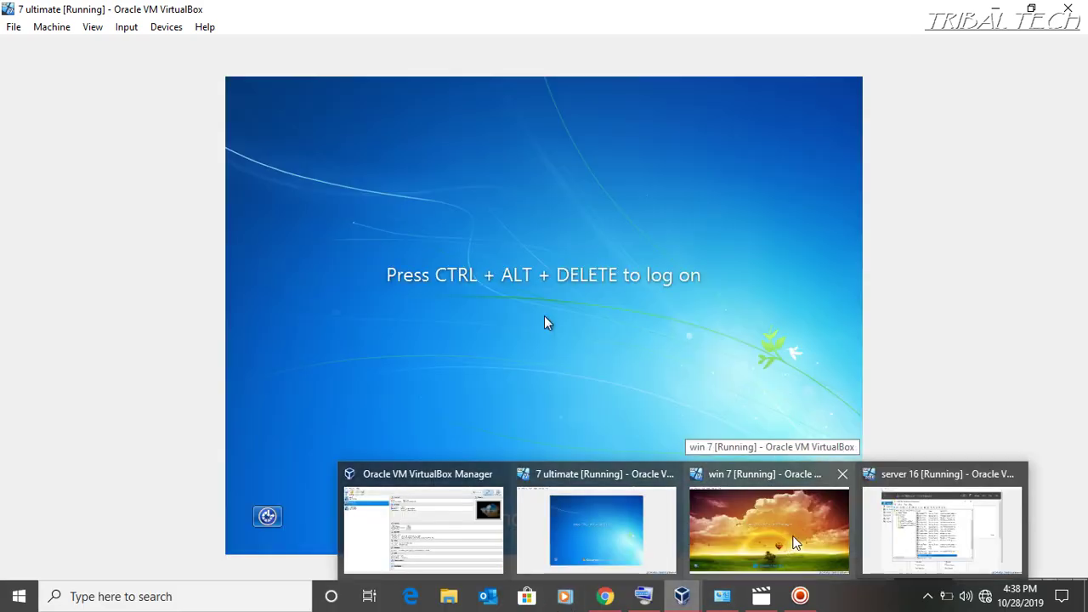
click(873, 510)
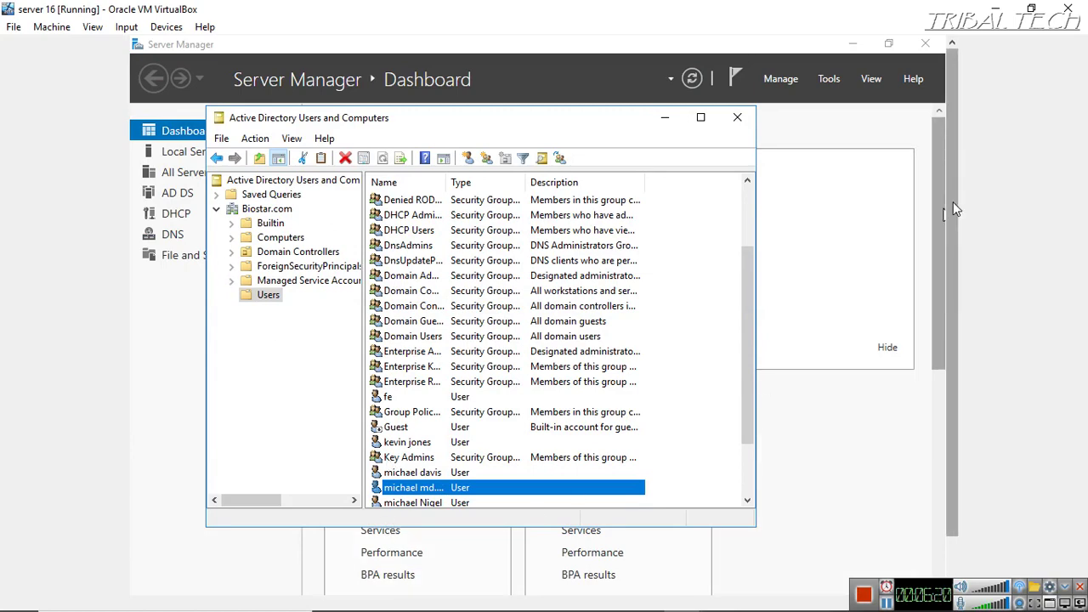
Open Local Disk (C:) in File Explorer and create a new folder named Roaming there
drag(953, 201, 950, 340)
click(321, 578)
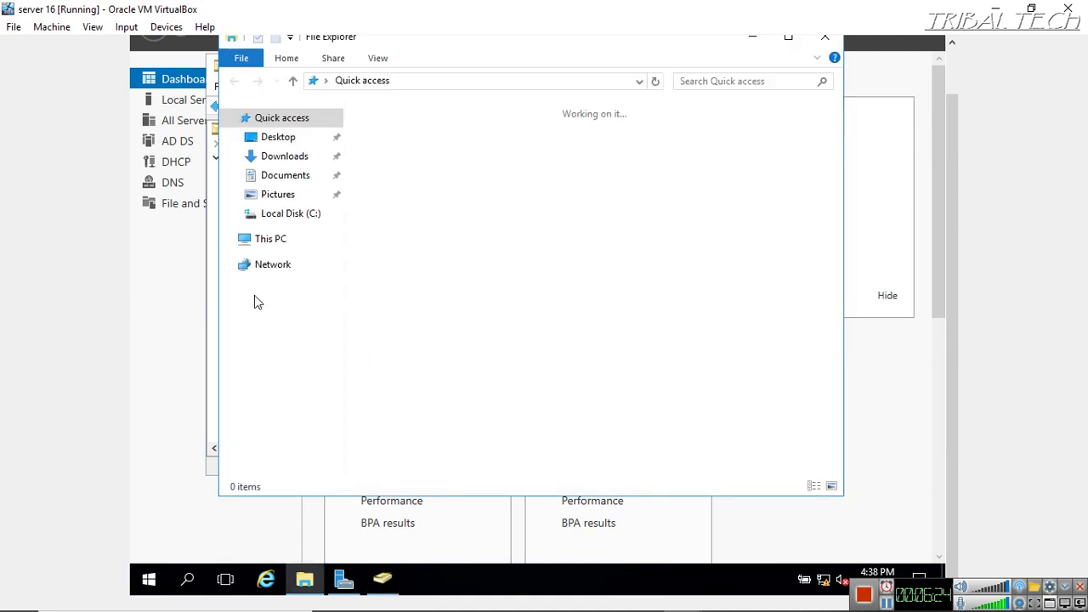
double_click(394, 252)
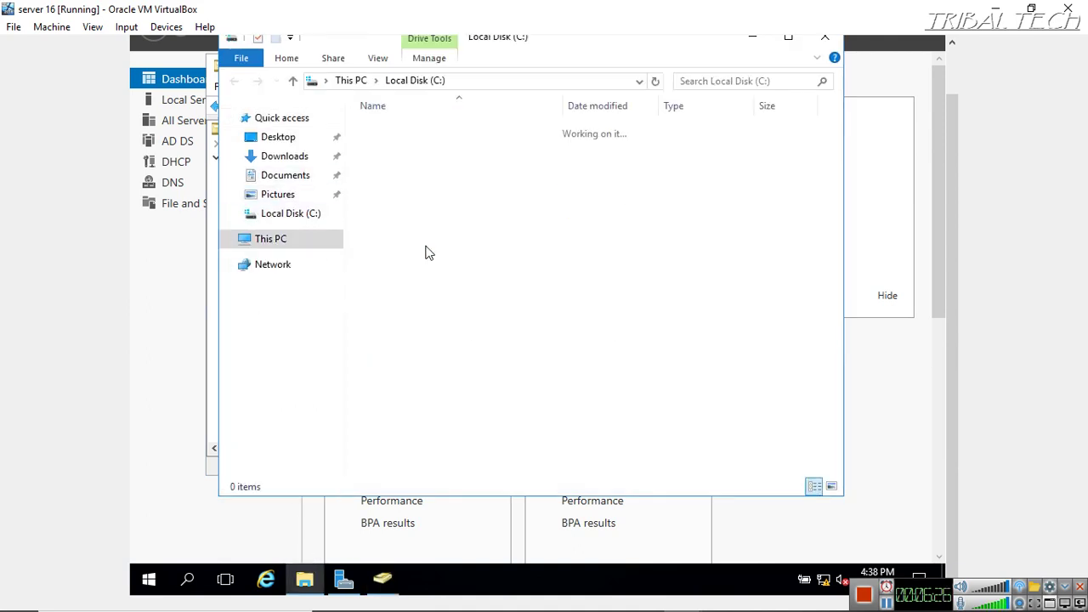
right_click(417, 282)
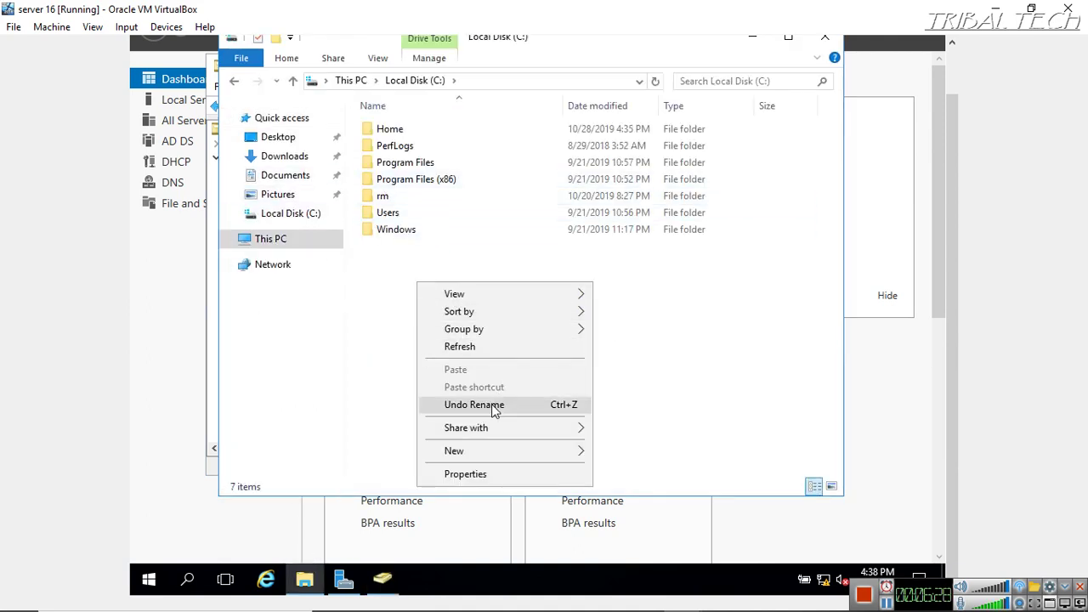
mouse_move(472, 450)
click(618, 452)
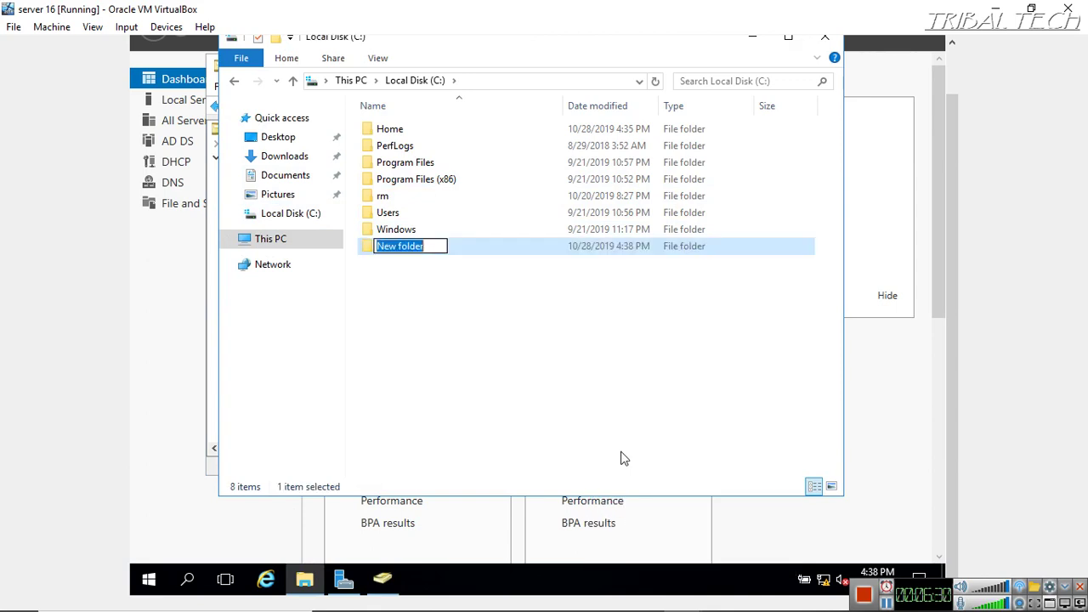
key(BackSpace)
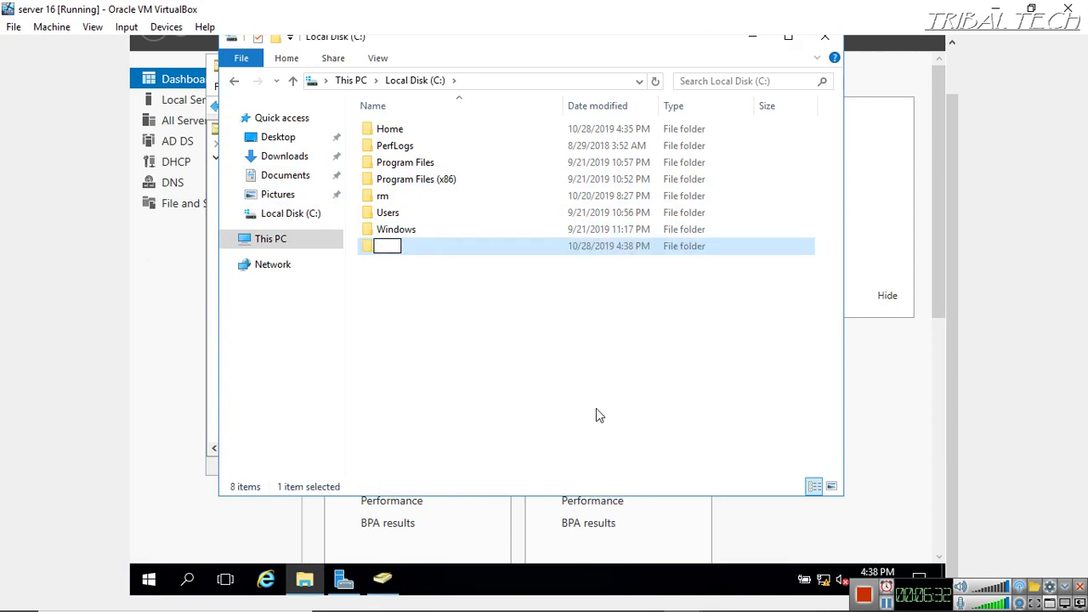
text(Roaming)
key(Return)
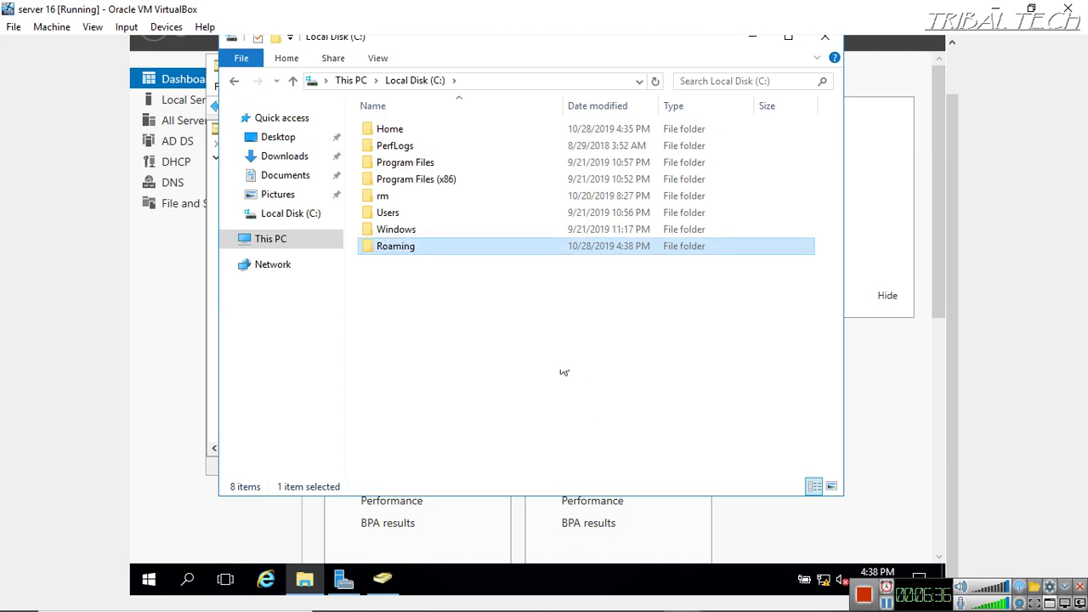
right_click(430, 252)
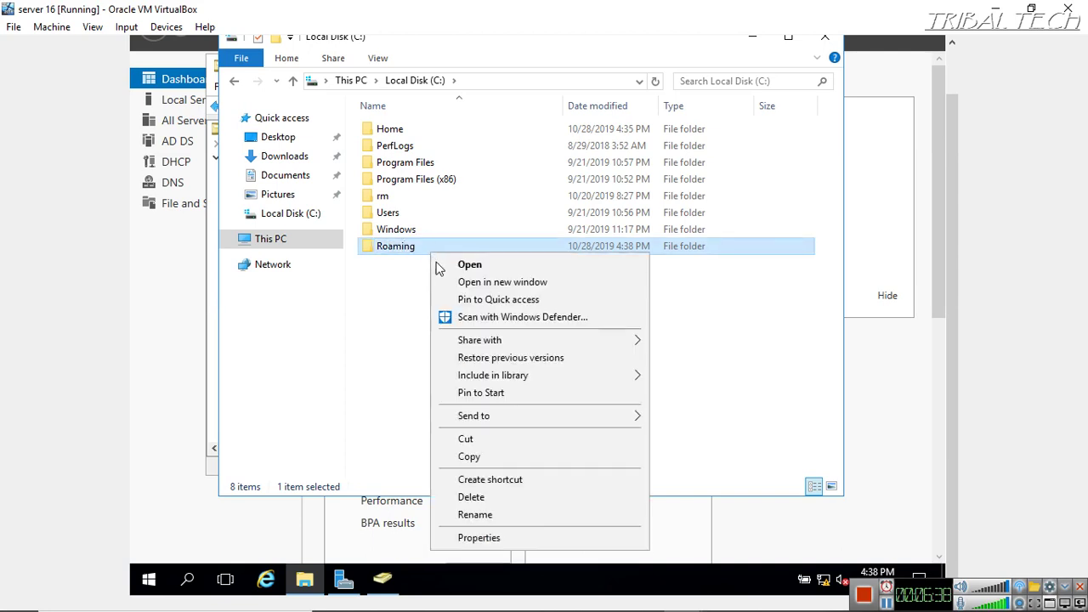
Share the Roaming folder with Everyone at Read/Write permission
click(491, 539)
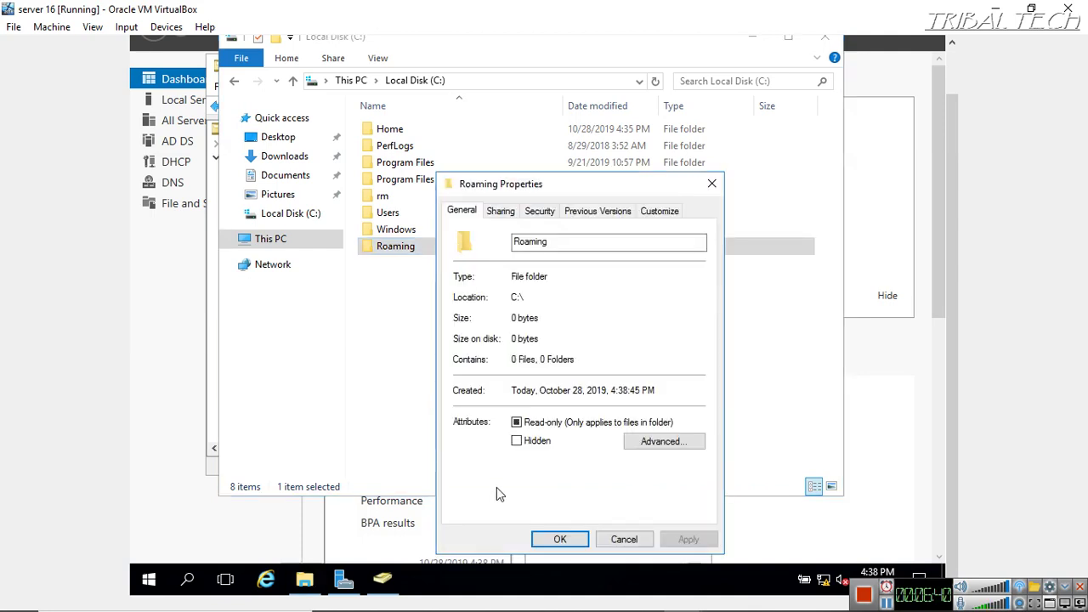
click(505, 212)
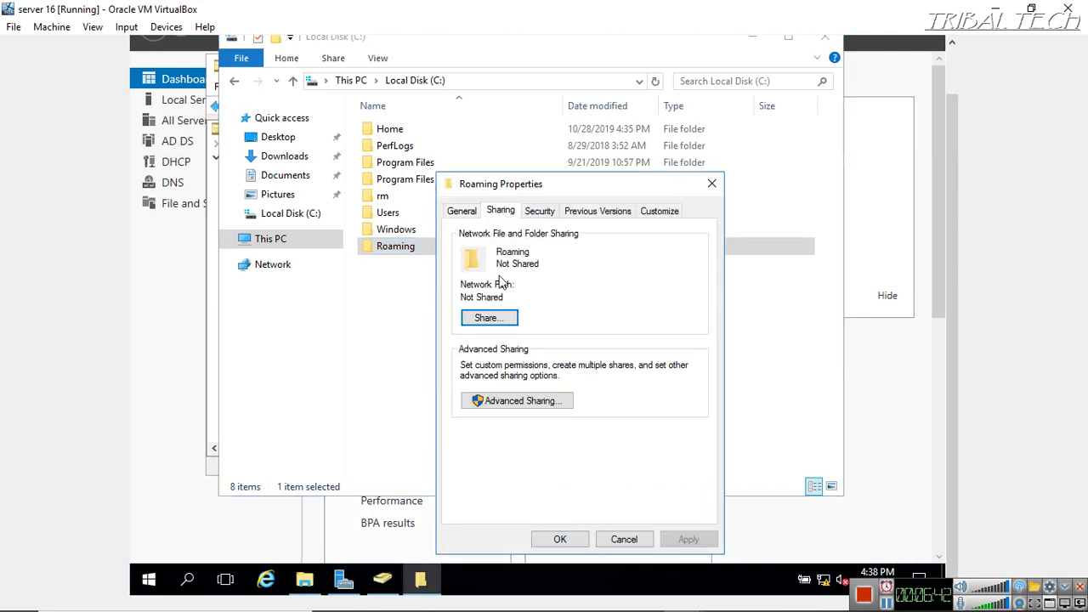
click(488, 319)
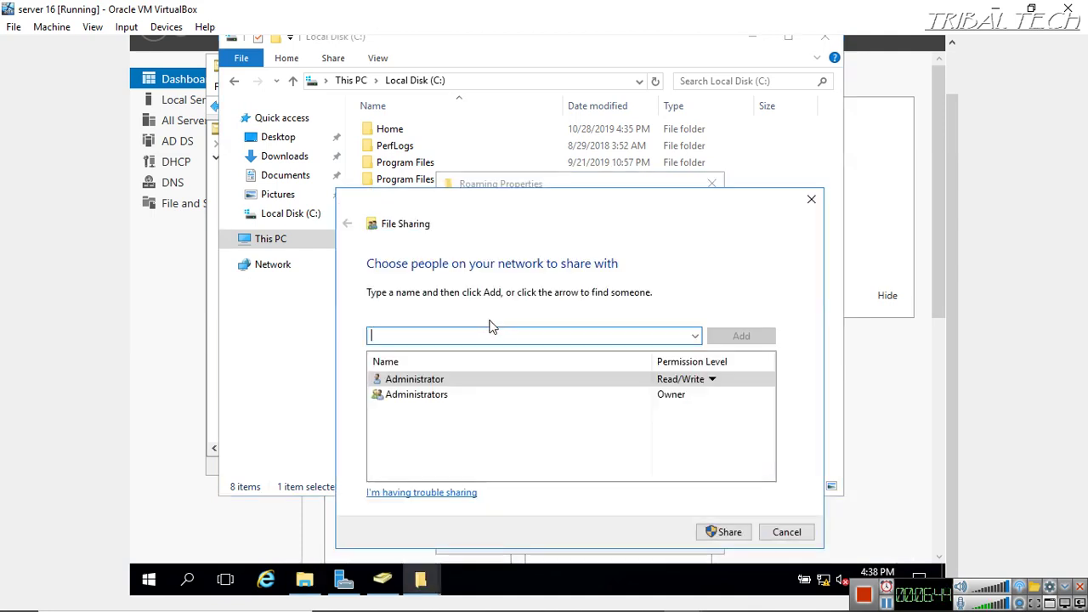
click(694, 338)
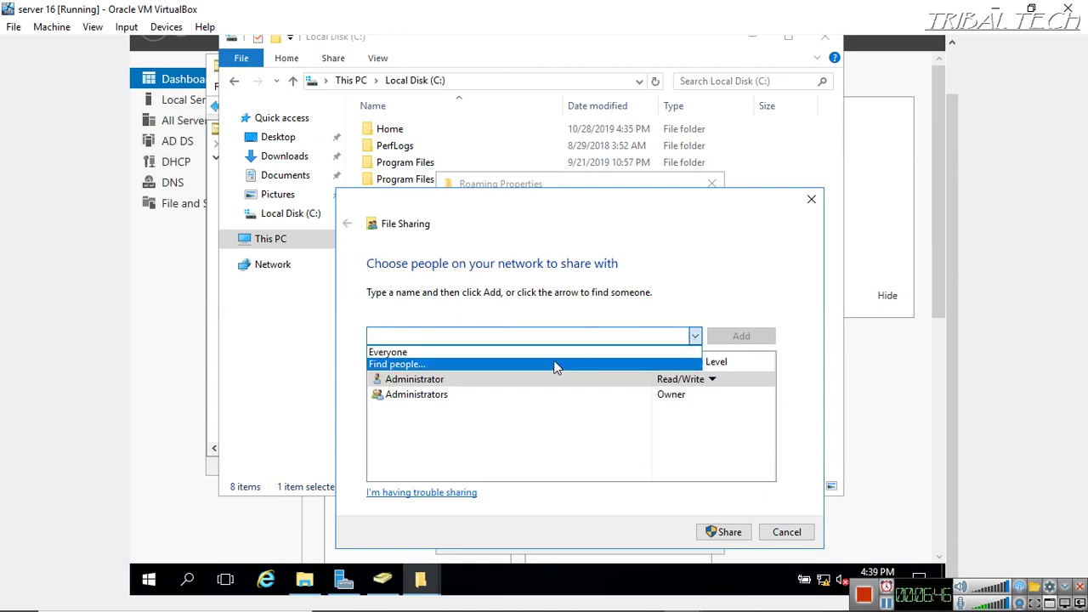
click(523, 350)
click(718, 340)
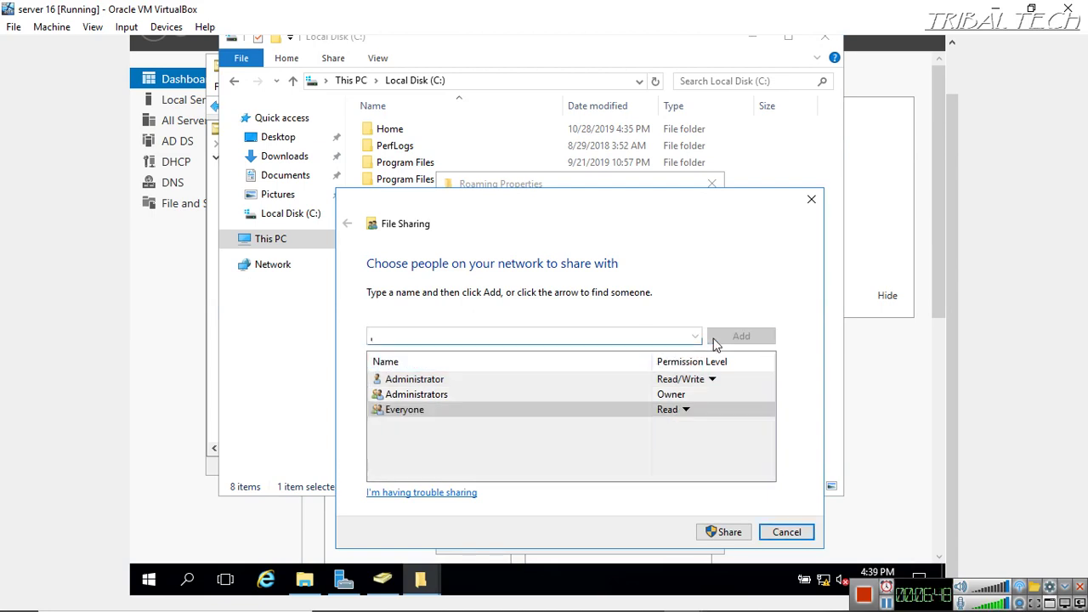
click(753, 431)
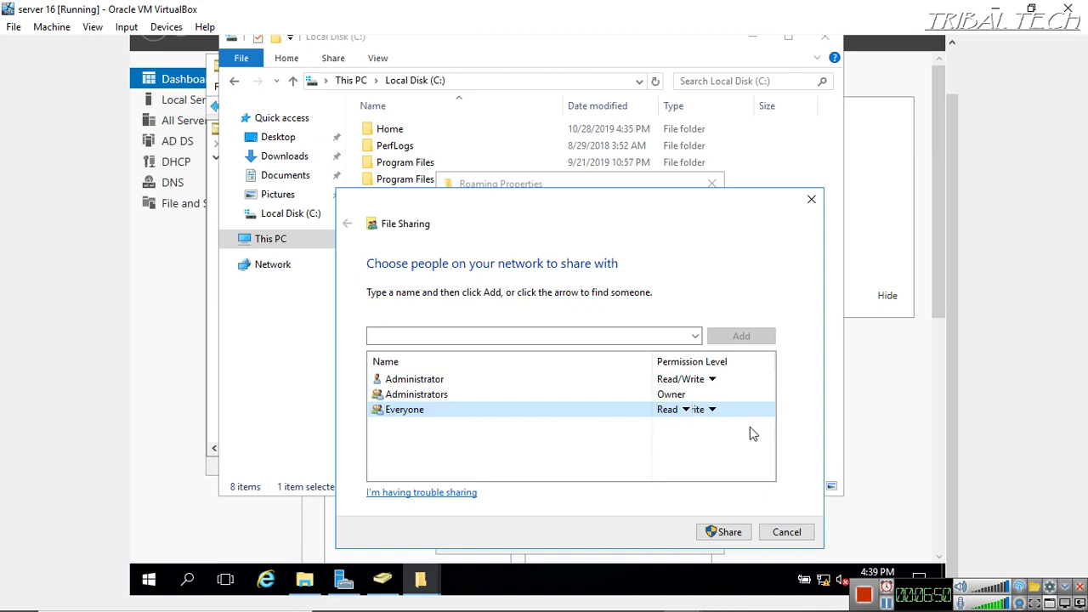
click(723, 531)
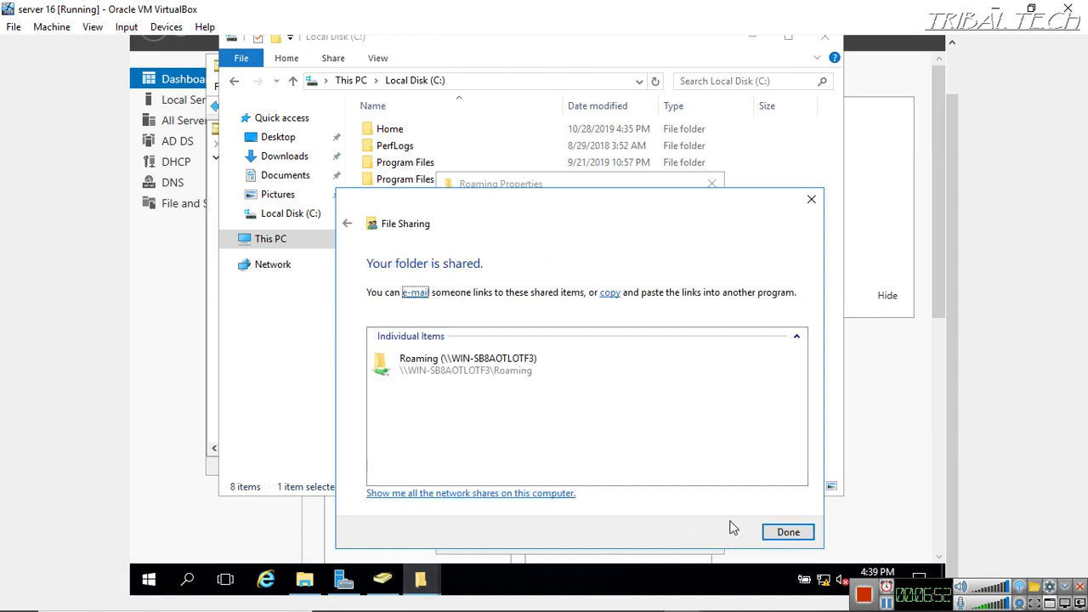
click(795, 533)
Copy the network path \\WIN-SB8AOTLOTF3\Roaming, close the properties, and minimize Explorer
drag(606, 298, 451, 305)
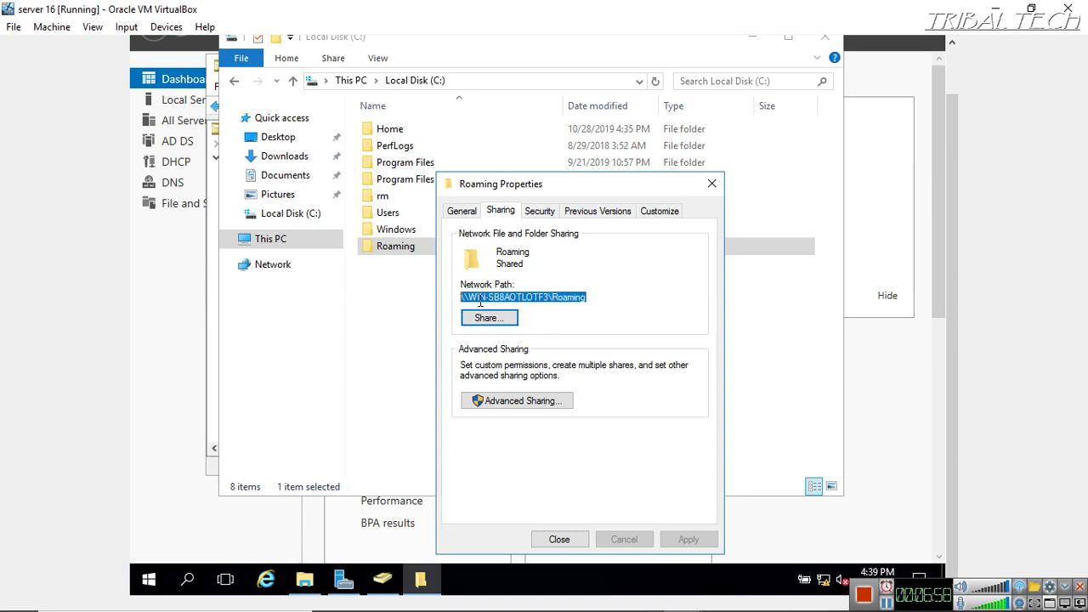
right_click(477, 299)
click(508, 350)
click(712, 184)
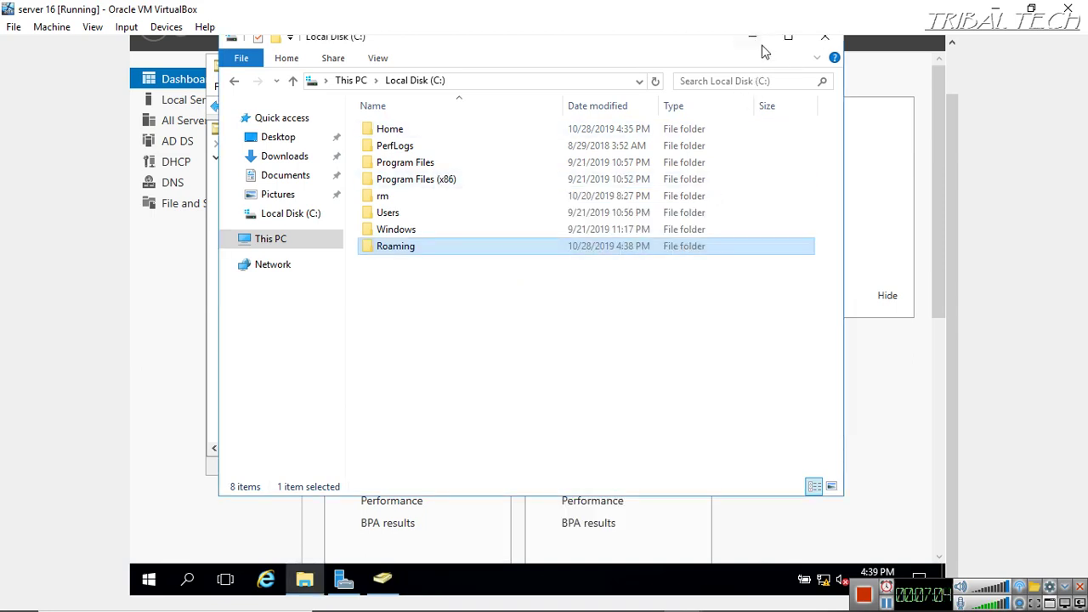
click(754, 40)
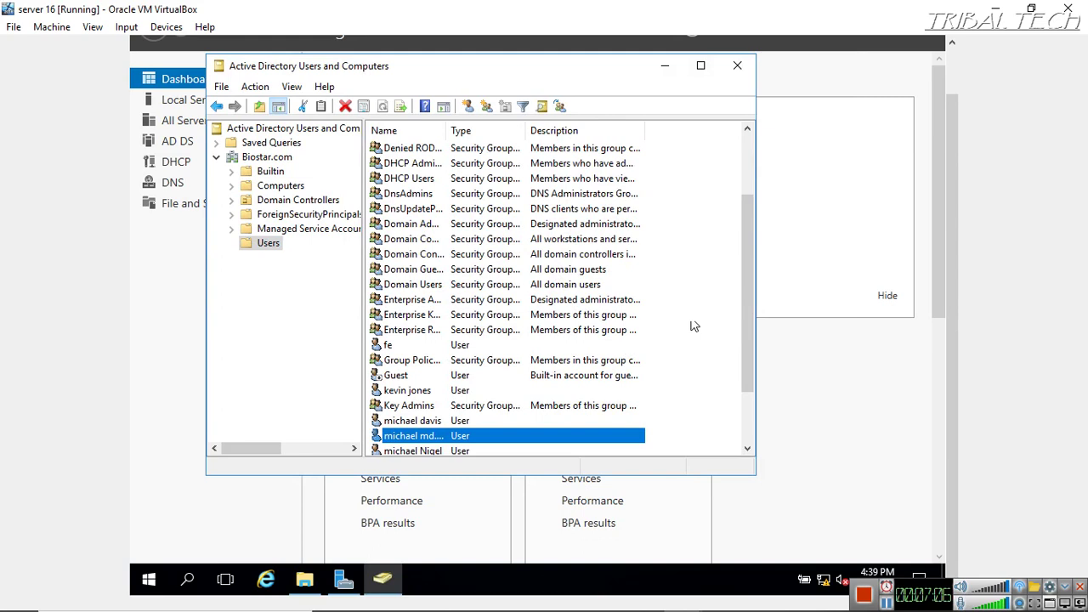
Set the user's Profile path to \\WIN-SB8AOTLOTF3\Roaming\%username% and apply it
drag(745, 233, 747, 265)
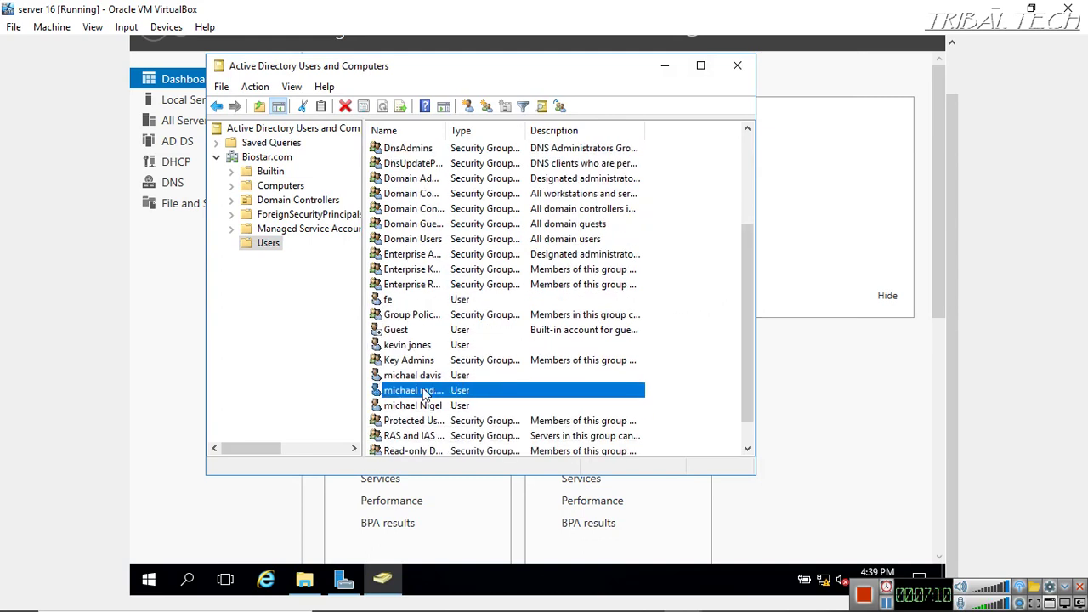
right_click(425, 394)
click(466, 354)
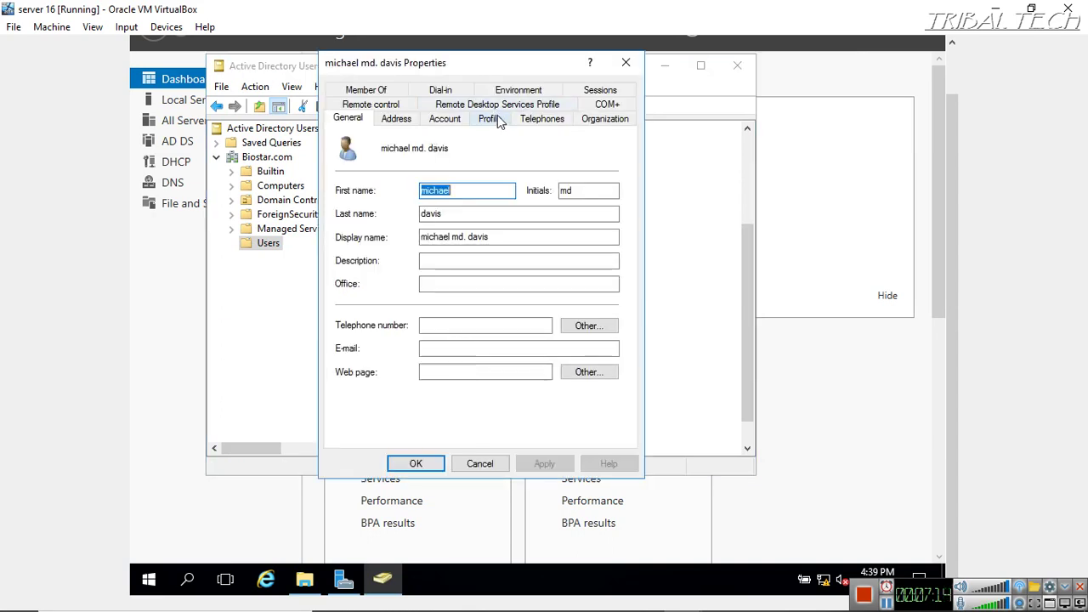
click(491, 121)
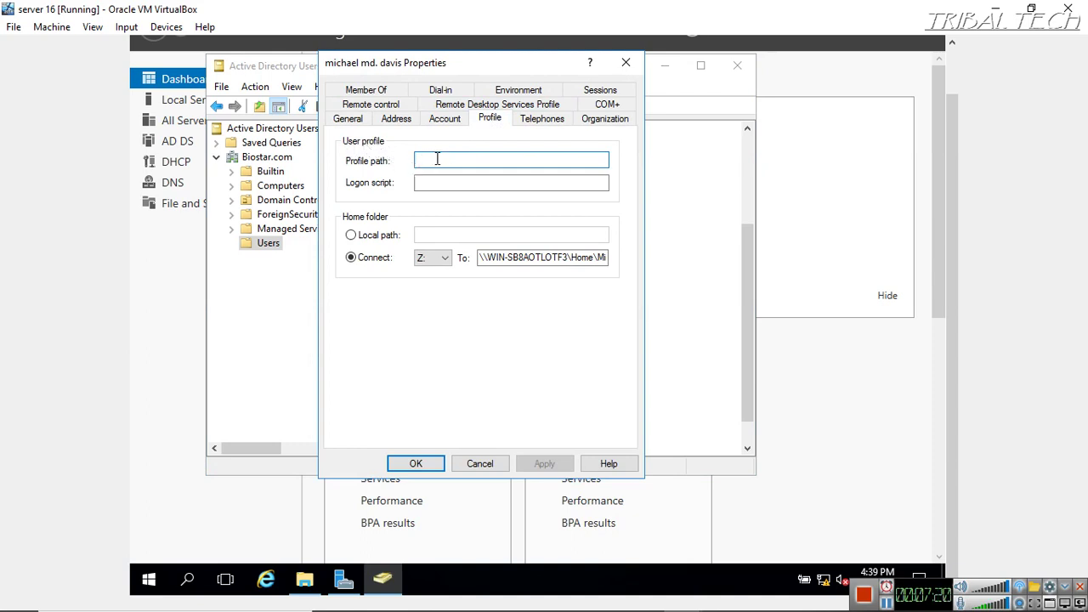
right_click(433, 159)
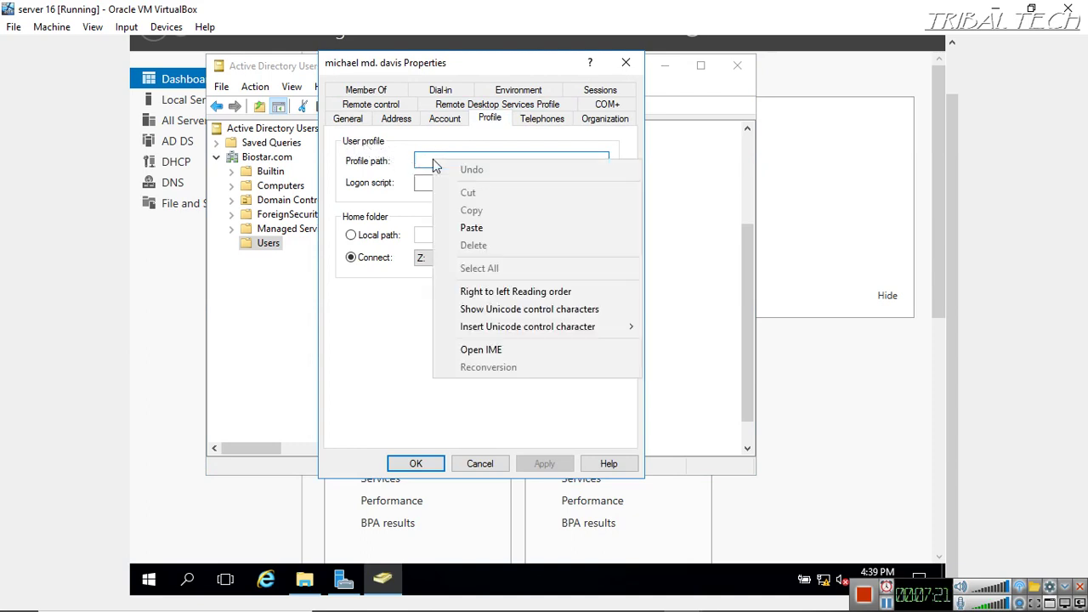
click(471, 228)
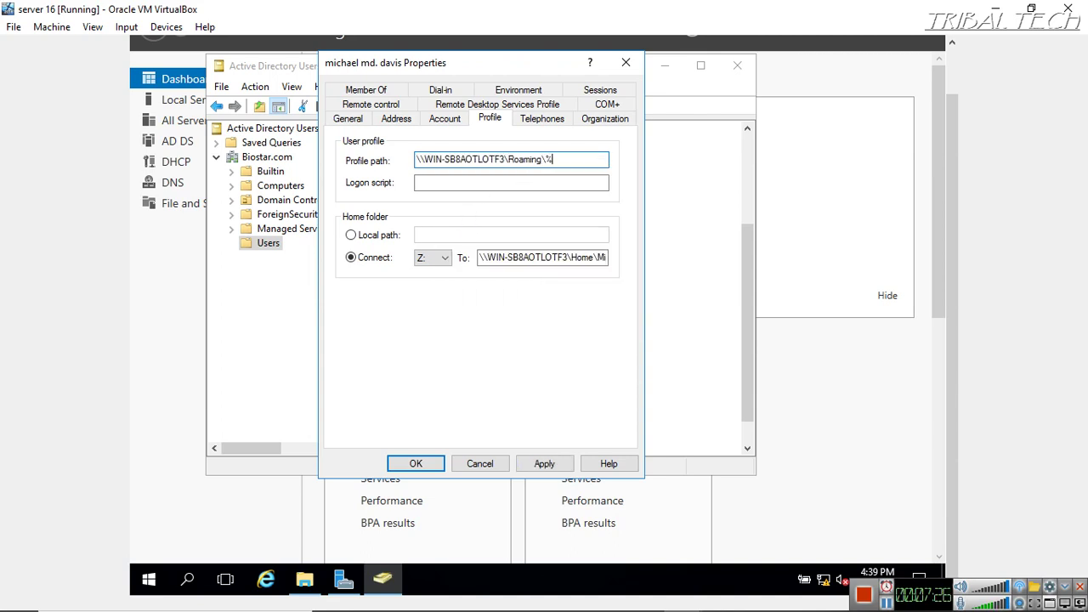
text(\%username%)
click(548, 463)
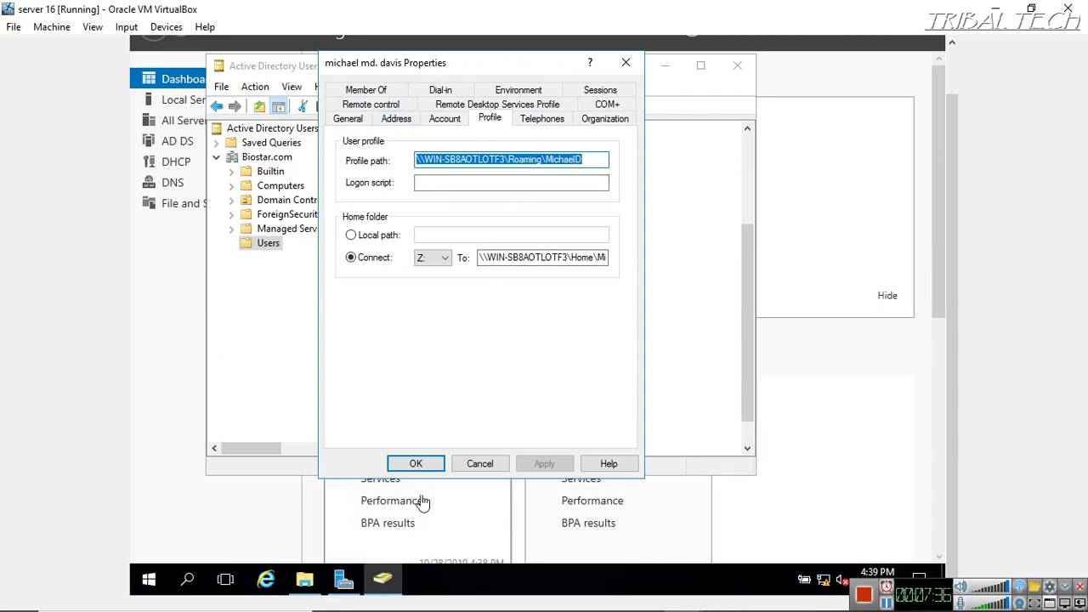
click(425, 461)
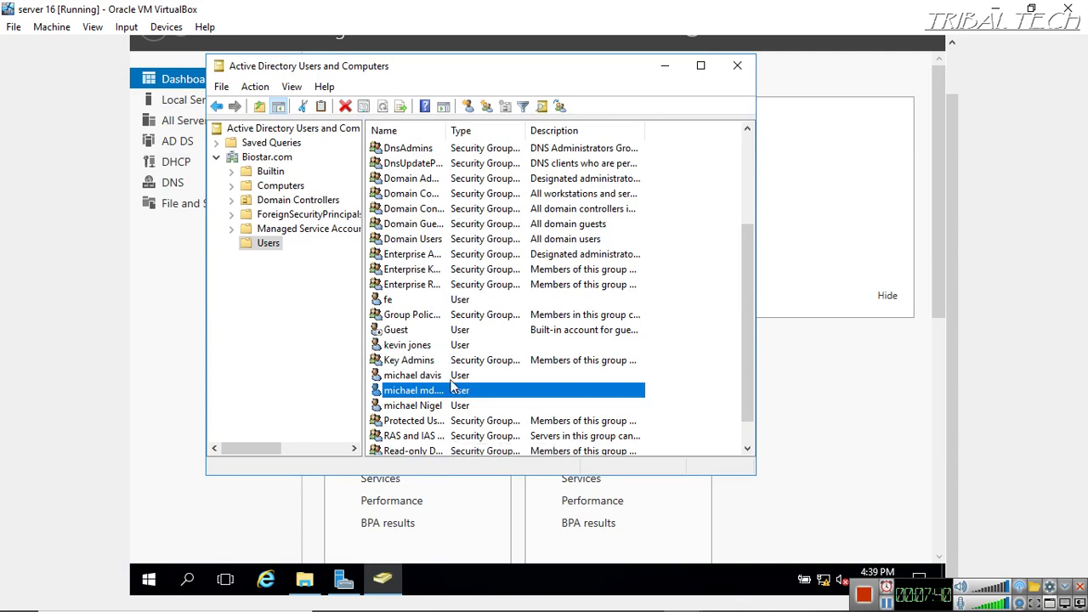
mouse_move(490, 598)
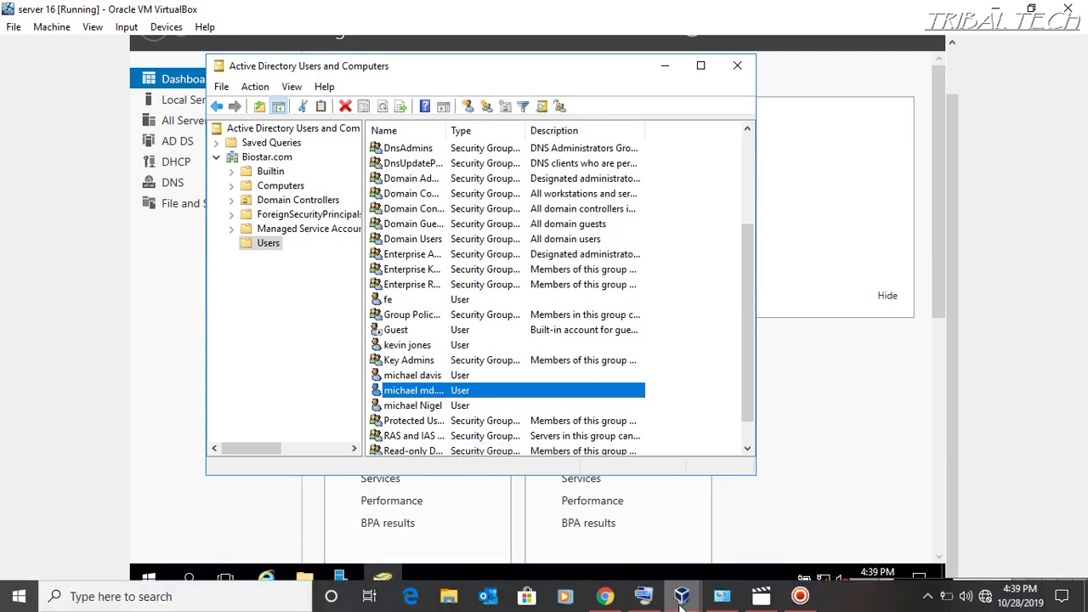
Switch to the win 7 VM and send Ctrl-Alt-Del via Input > Keyboard
mouse_move(683, 597)
click(759, 507)
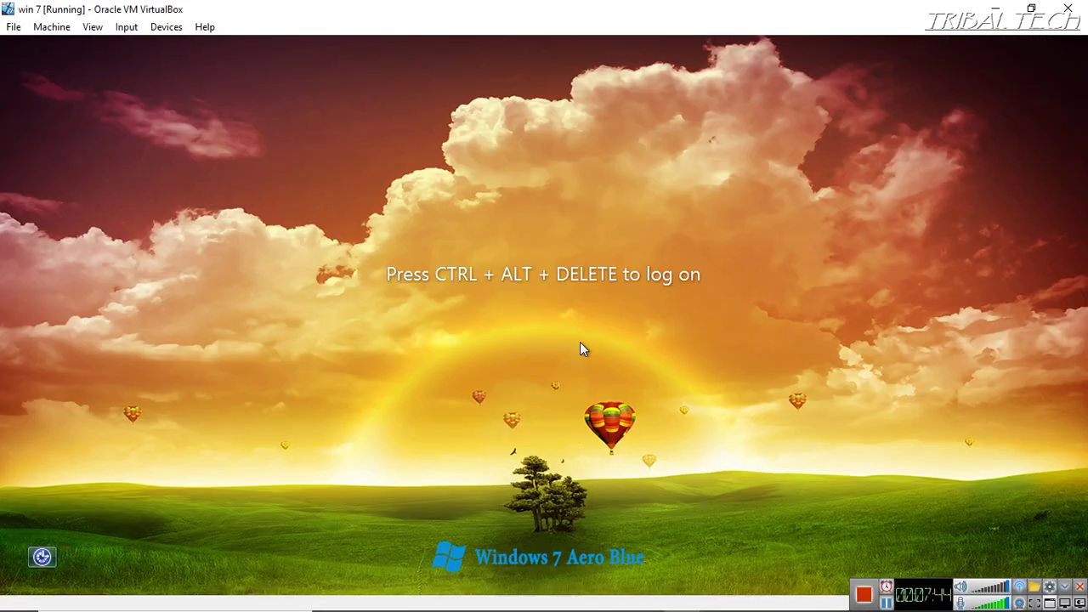
click(92, 27)
mouse_move(125, 27)
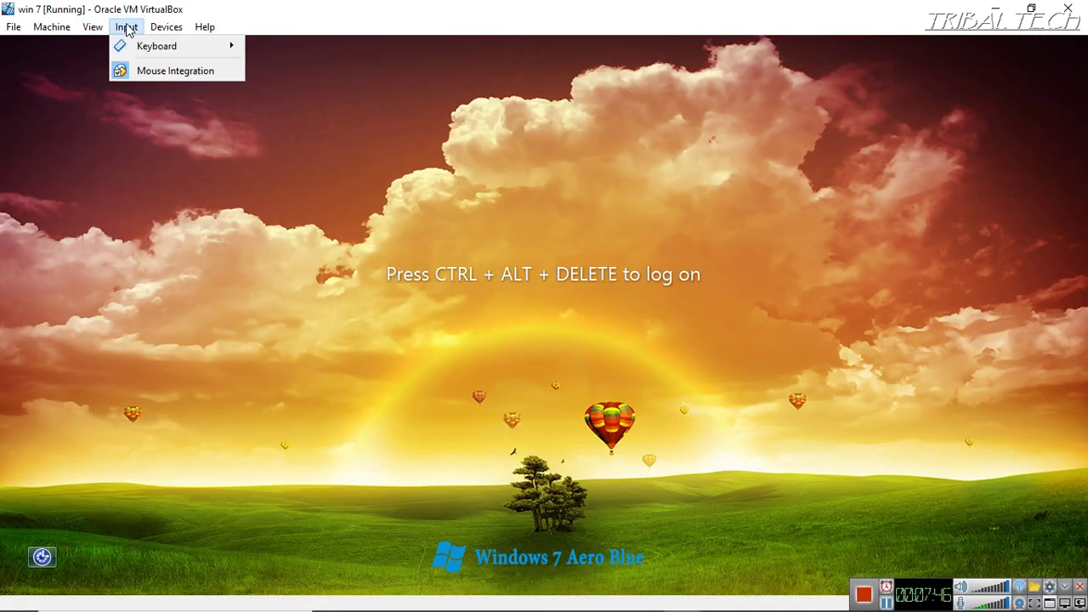
mouse_move(223, 46)
click(273, 74)
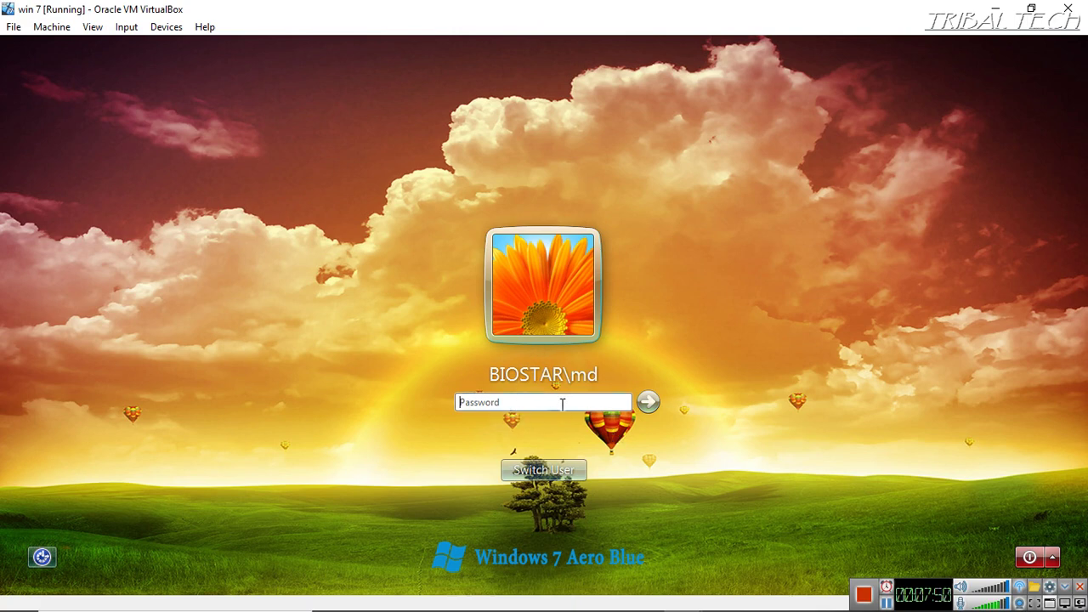
Log on as Other User with the domain user's name and password
click(567, 463)
click(616, 357)
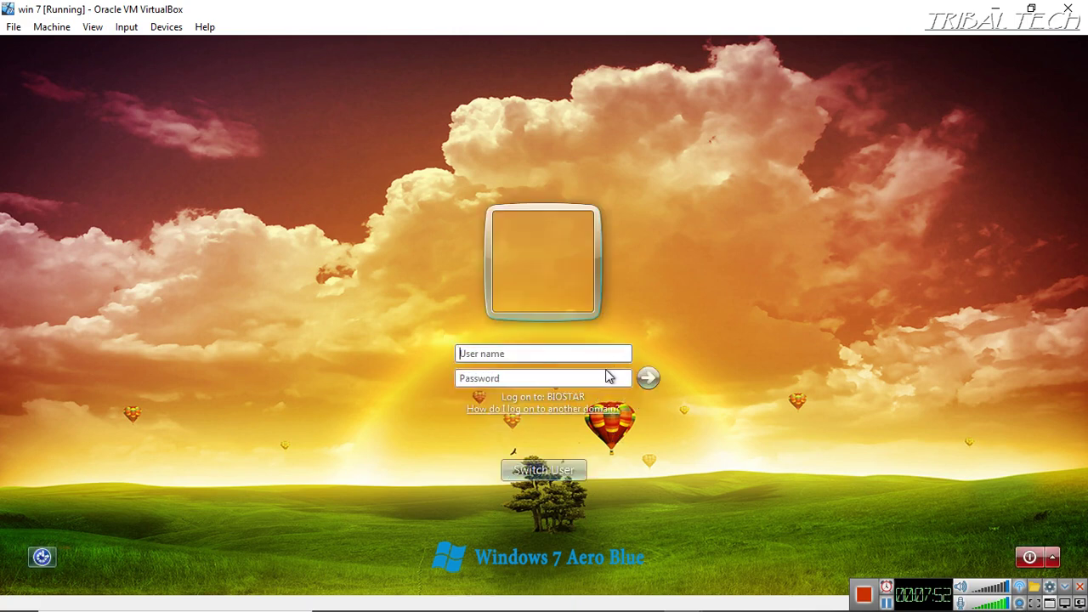
text(MichaelD)
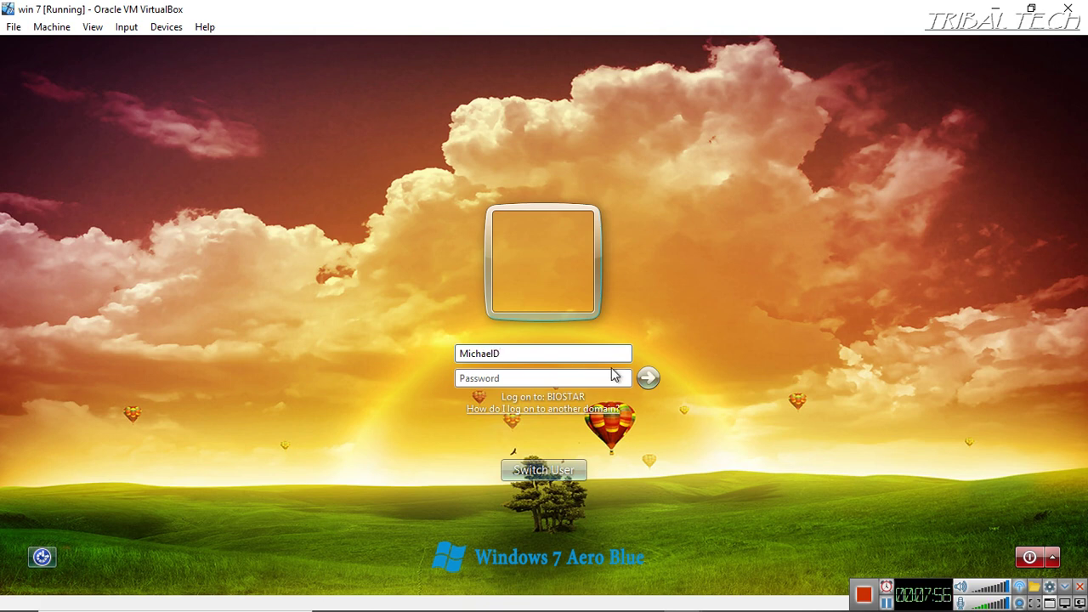
click(579, 379)
key(Return)
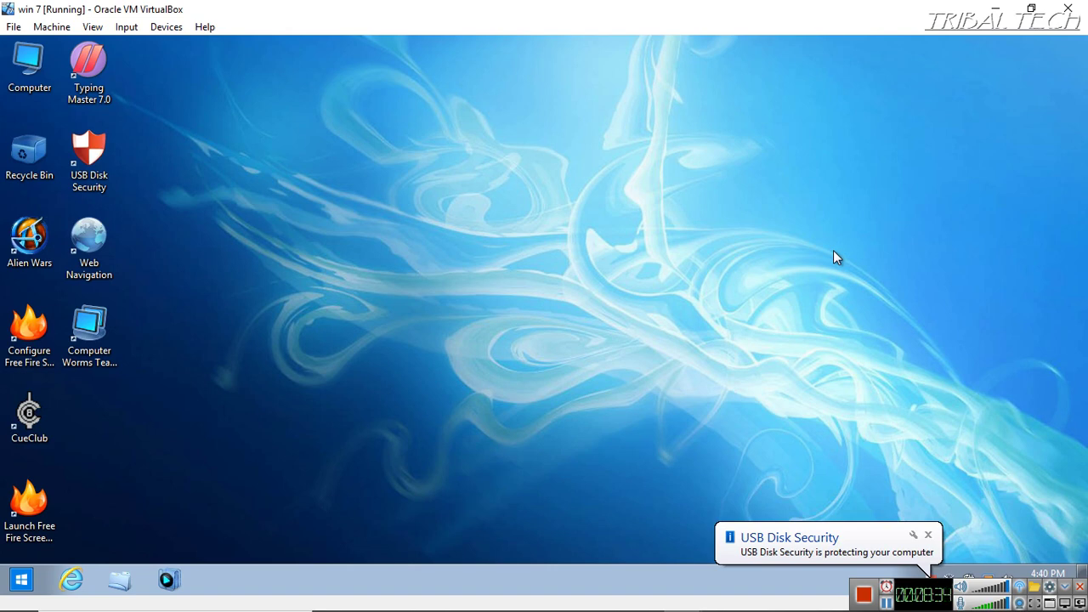
Create New folder, New folder (2) and New folder (3) on the desktop, then open Personalize
right_click(566, 317)
mouse_move(667, 432)
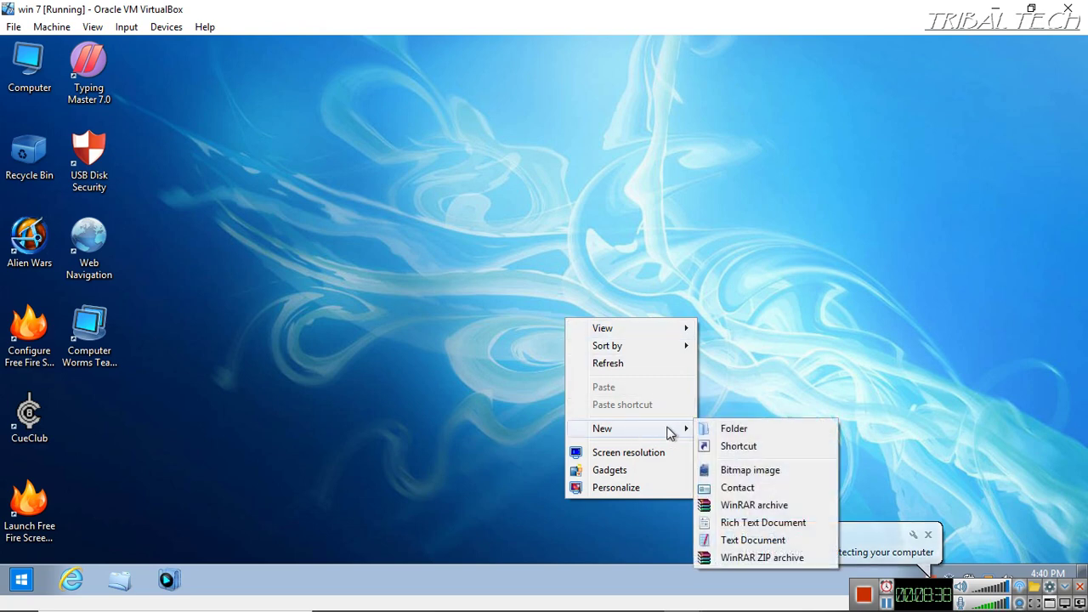
click(731, 429)
right_click(659, 252)
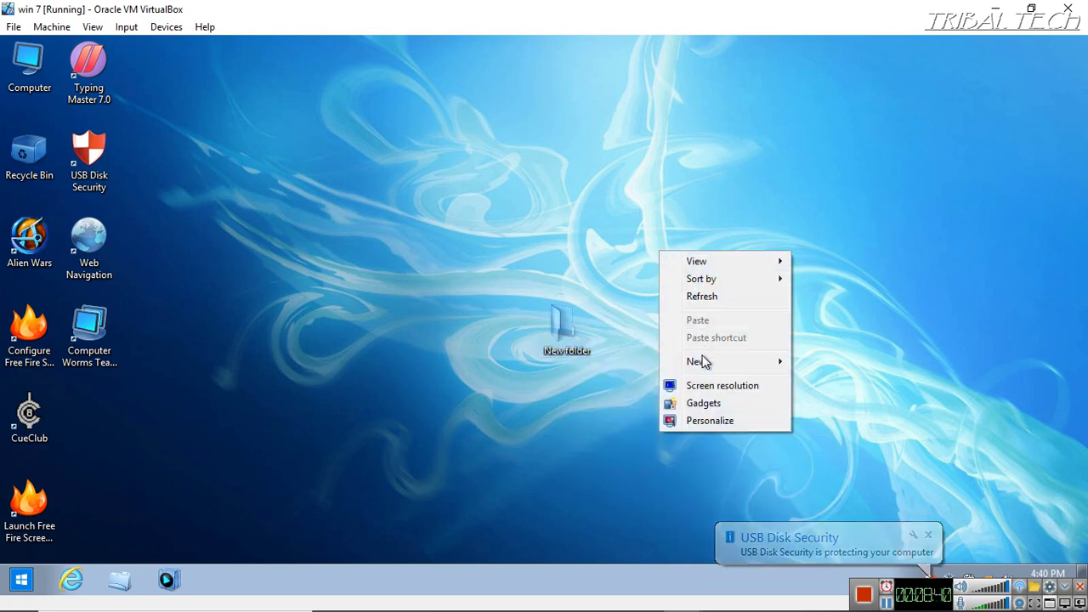
mouse_move(706, 361)
click(823, 364)
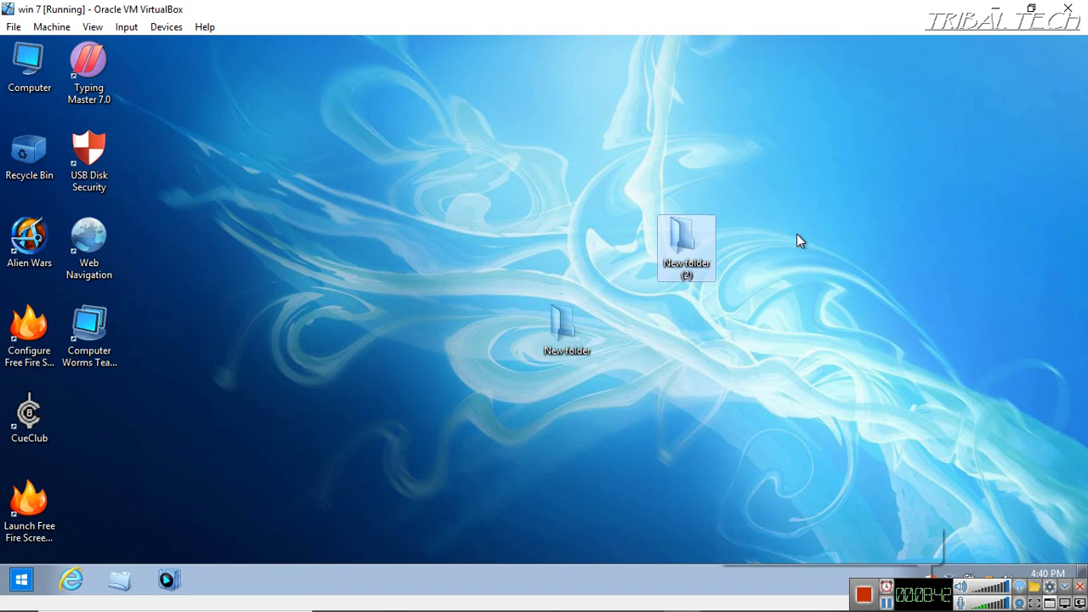
right_click(796, 231)
mouse_move(848, 355)
click(944, 343)
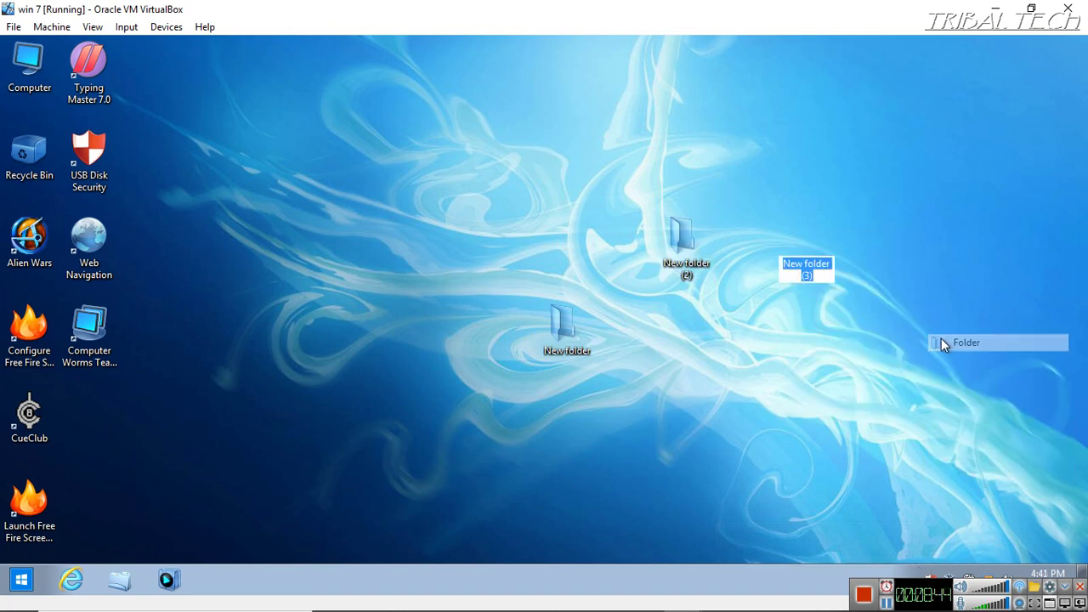
right_click(429, 242)
click(499, 412)
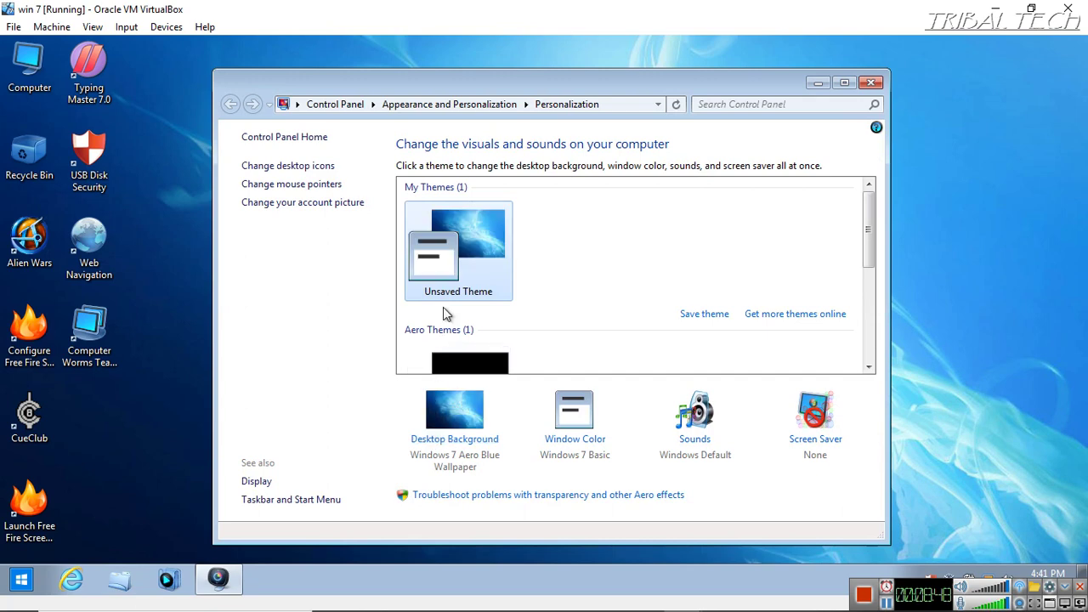
Apply the Aero+ theme, pause the slide show on battery, save, and minimize Personalization
scroll(443, 308, down, 5)
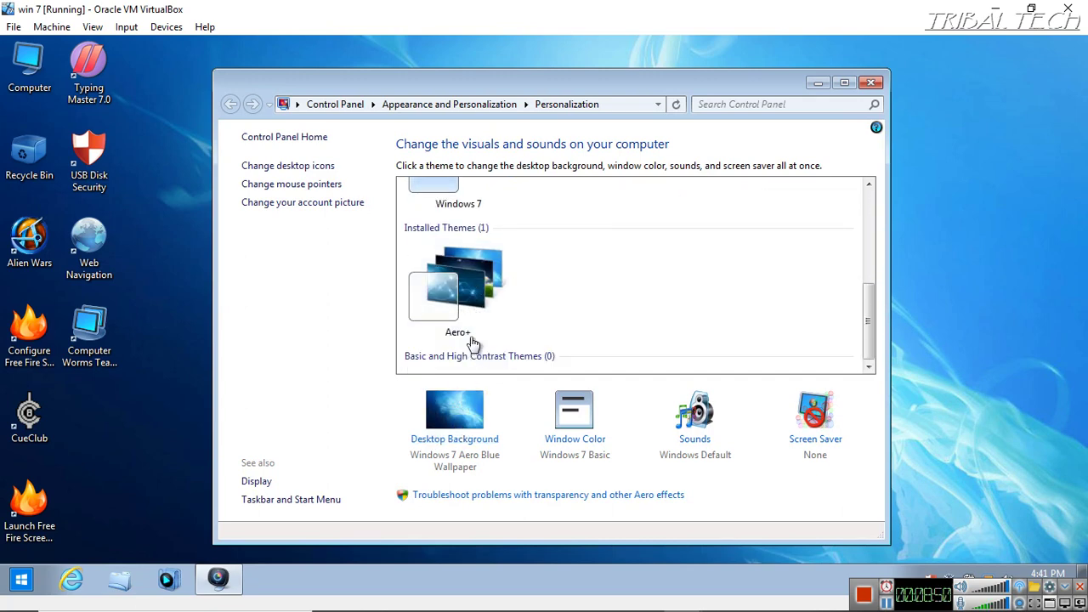
click(472, 339)
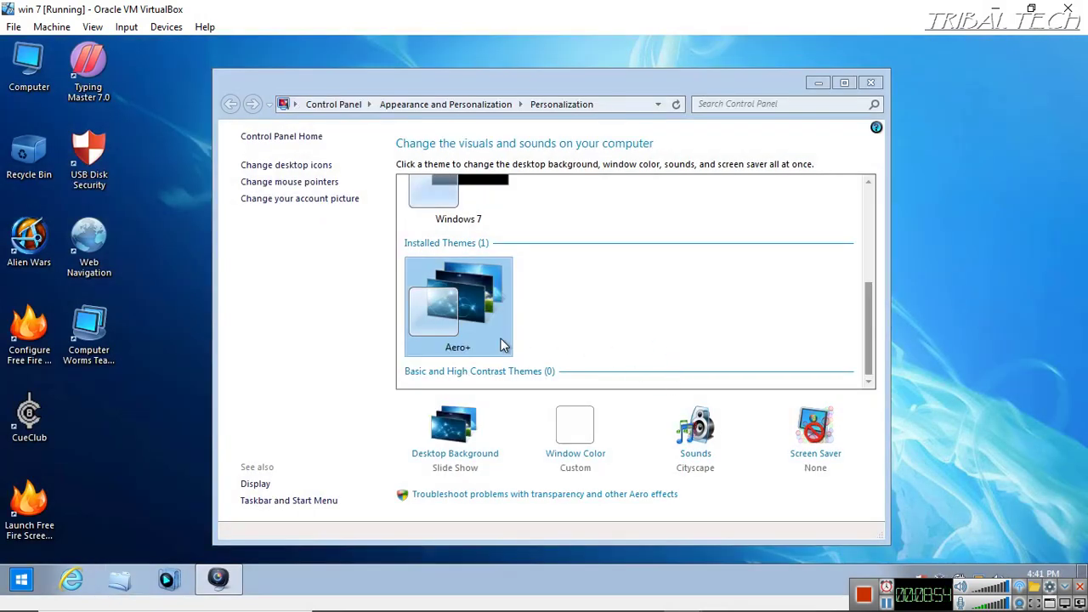
click(463, 449)
click(467, 445)
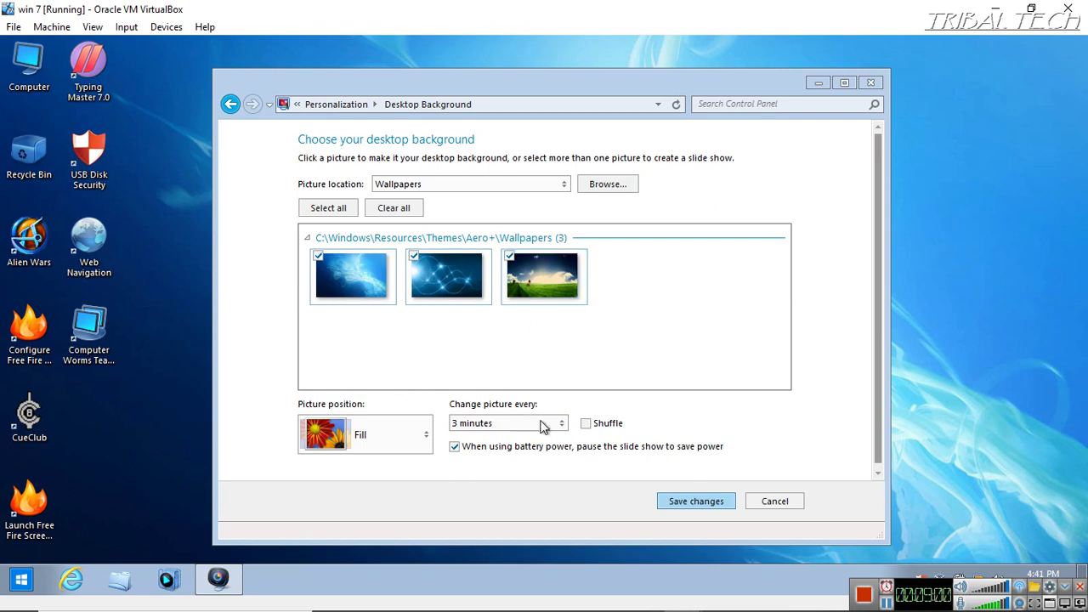
scroll(423, 323, up, 4)
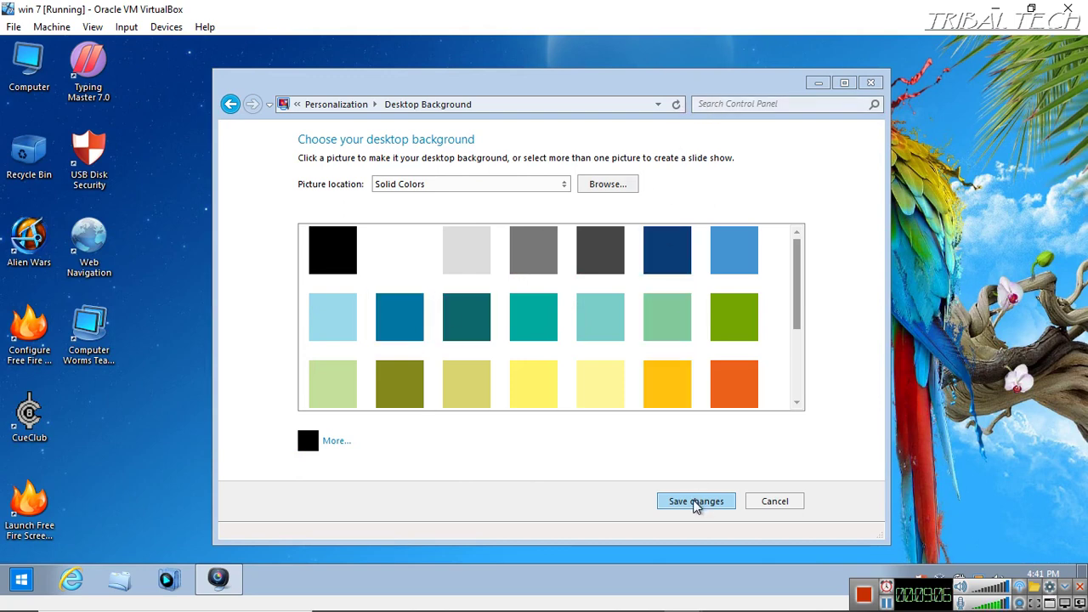
click(696, 501)
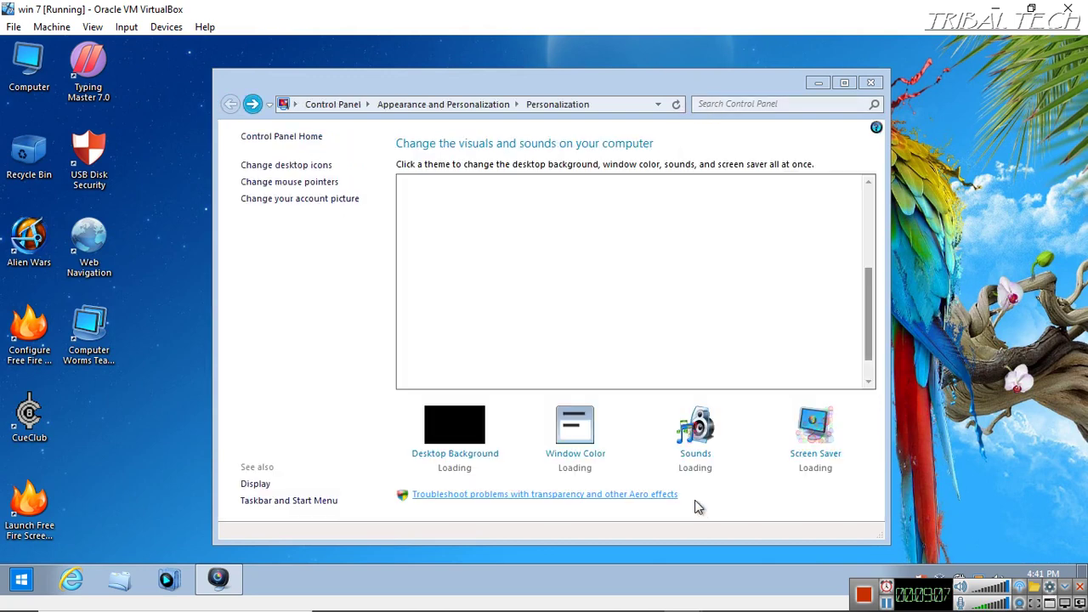
click(819, 84)
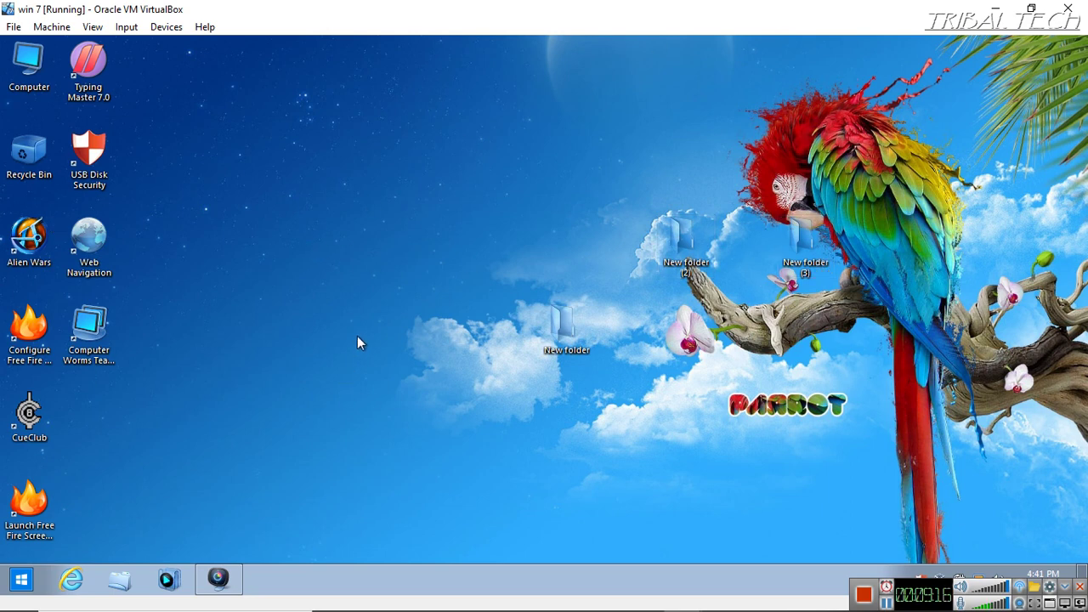
Log the user off the win 7 machine from the Start menu
click(21, 582)
mouse_move(278, 540)
click(325, 481)
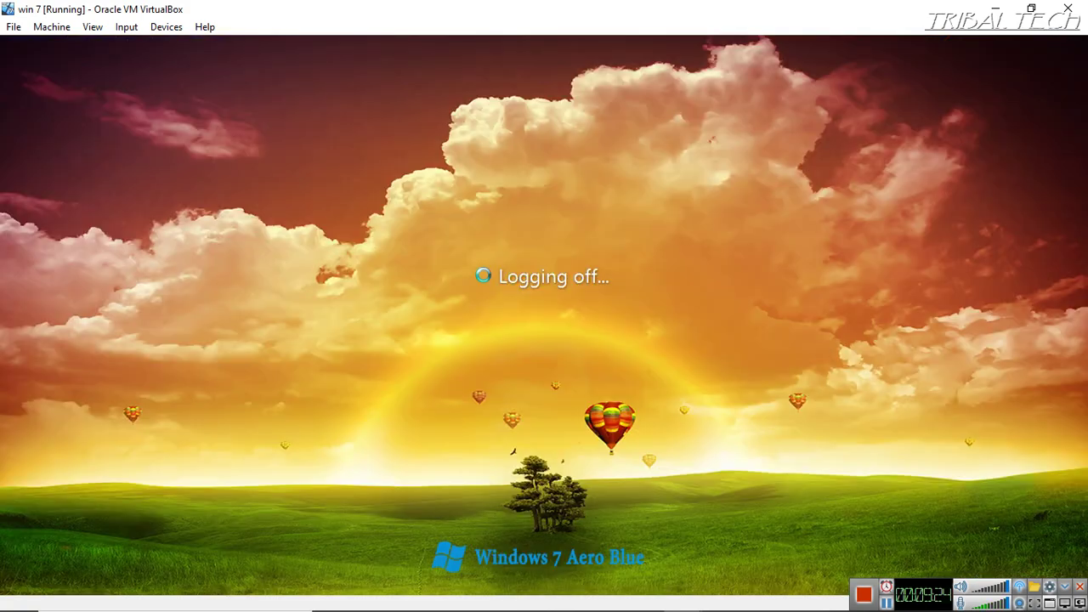
On the 7 ultimate VM, send Ctrl-Alt-Del and sign in with the account password
mouse_move(580, 608)
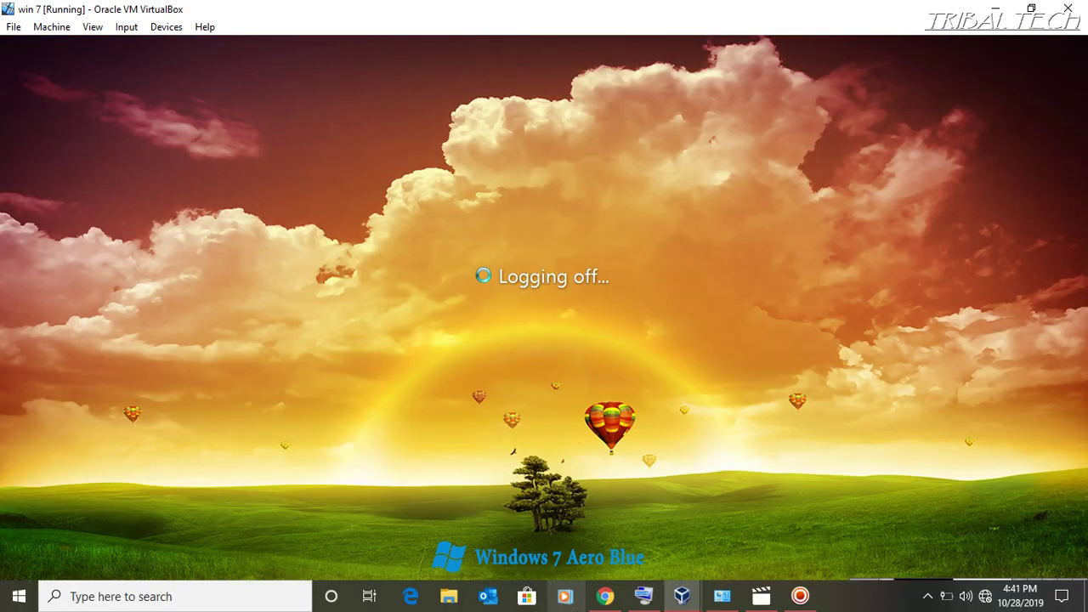
mouse_move(683, 602)
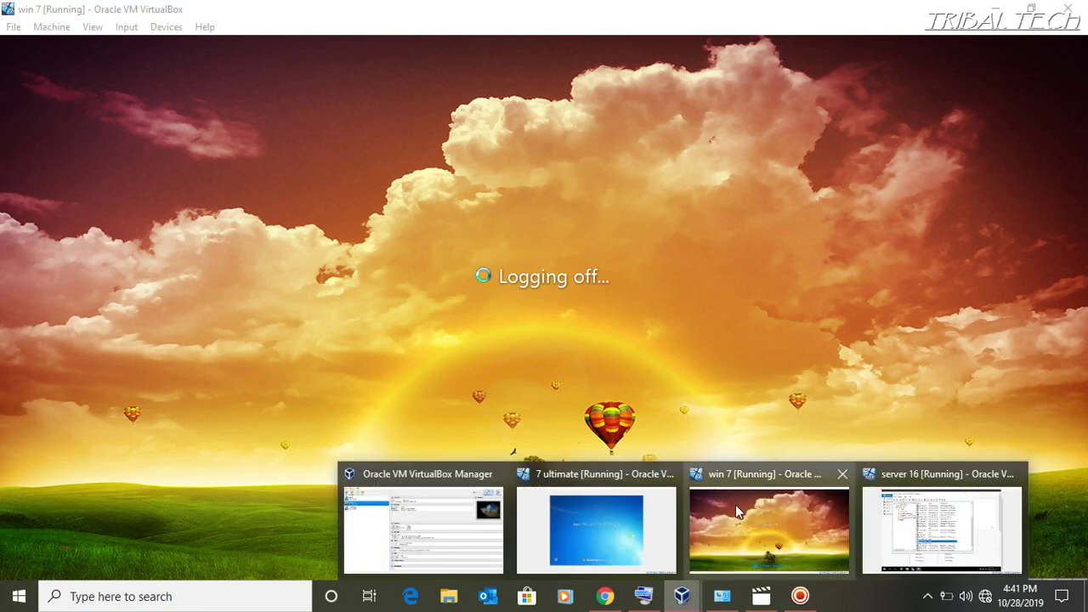
click(600, 532)
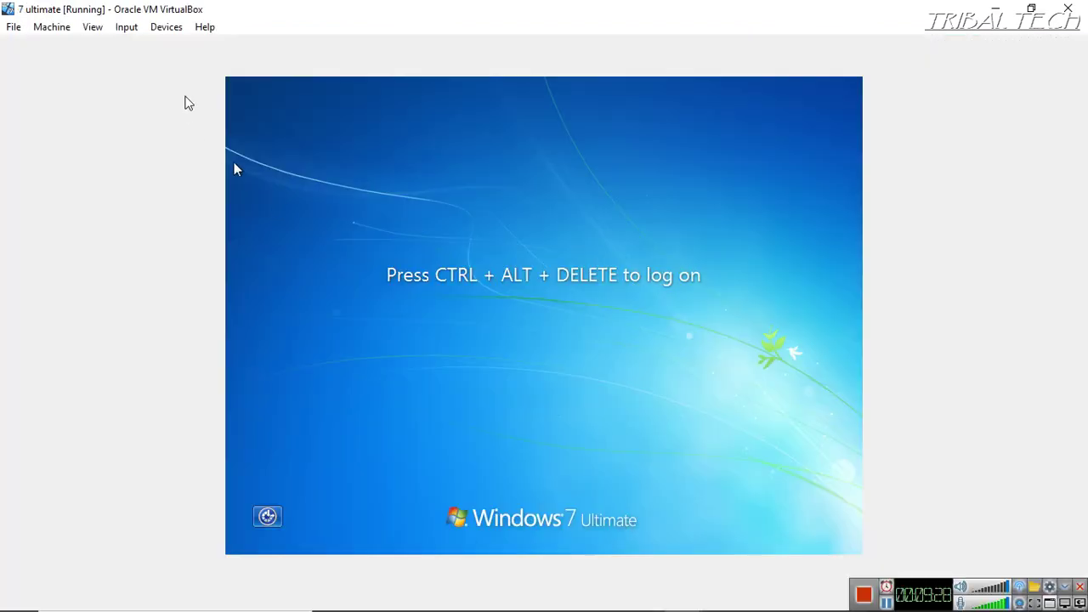
click(126, 27)
mouse_move(175, 46)
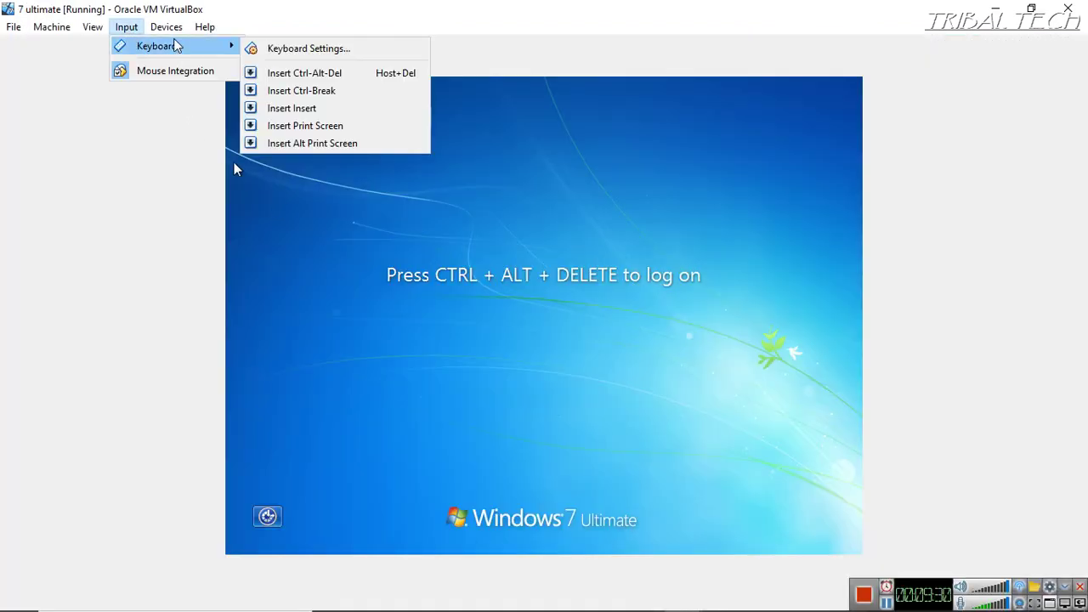
click(299, 73)
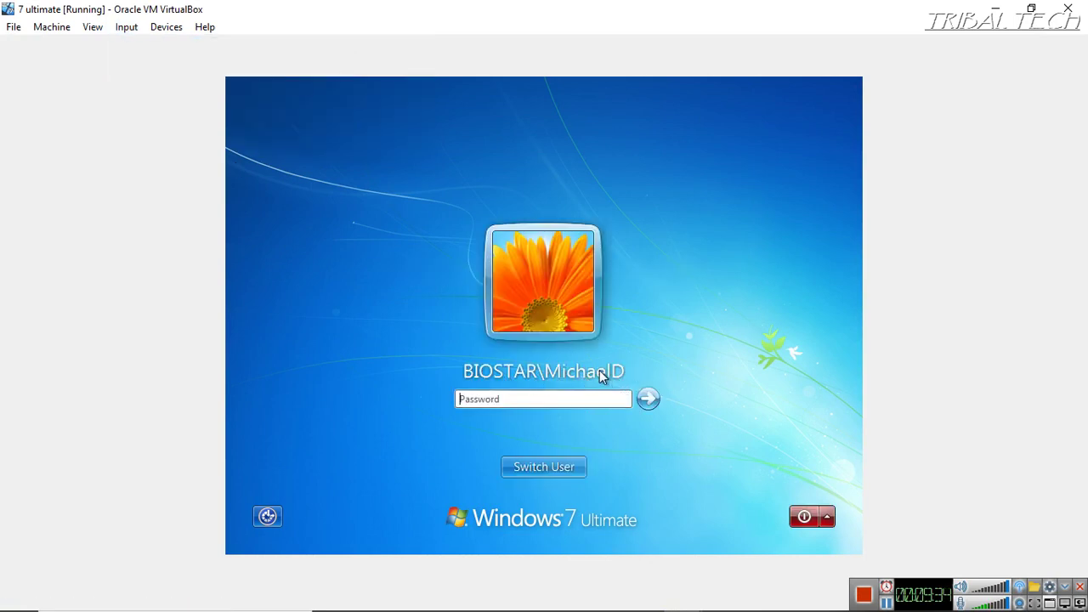
text(********)
key(Return)
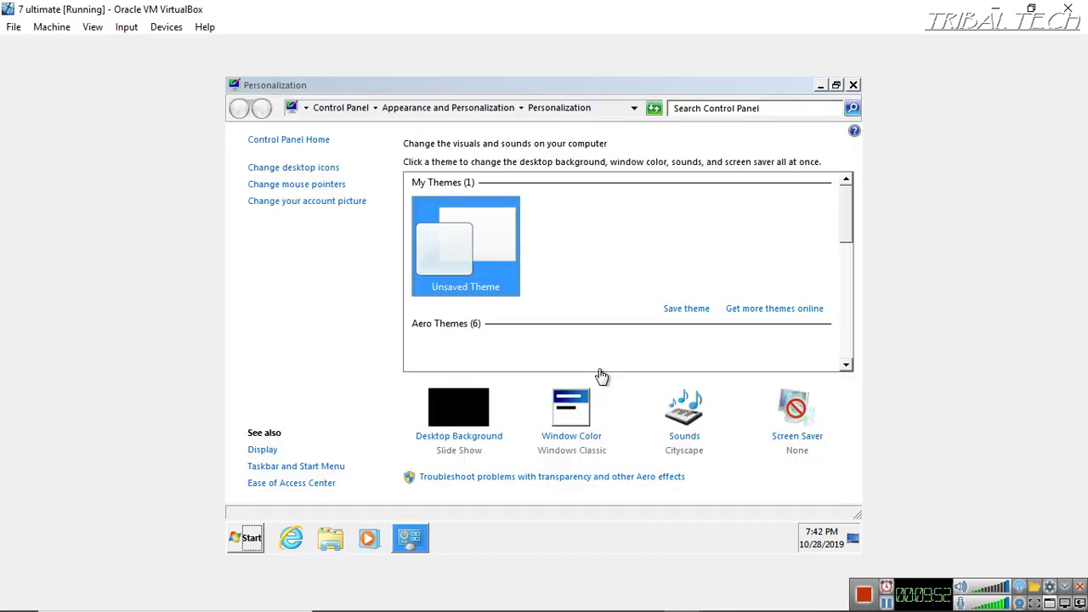
Reopen Personalization from the desktop, apply the Windows 7 Aero theme, and close it
click(820, 86)
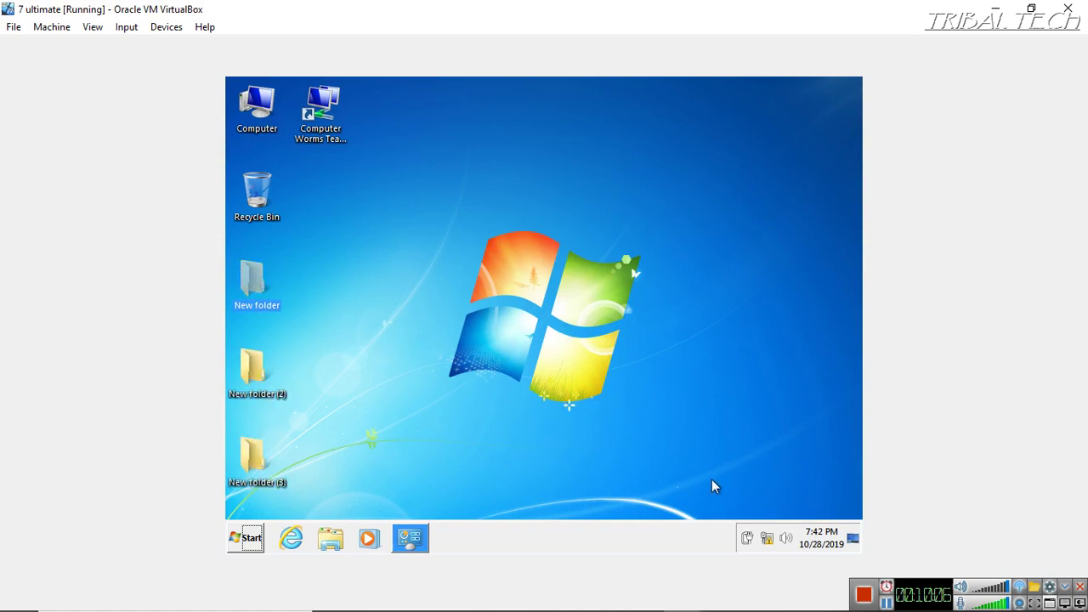
right_click(367, 416)
click(410, 400)
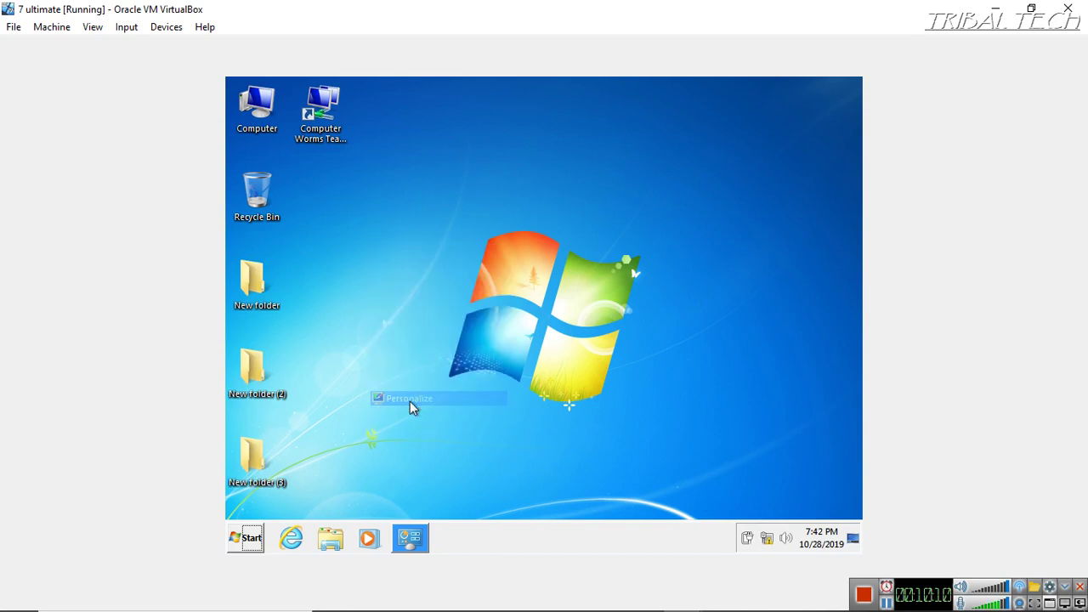
scroll(578, 340, down, 8)
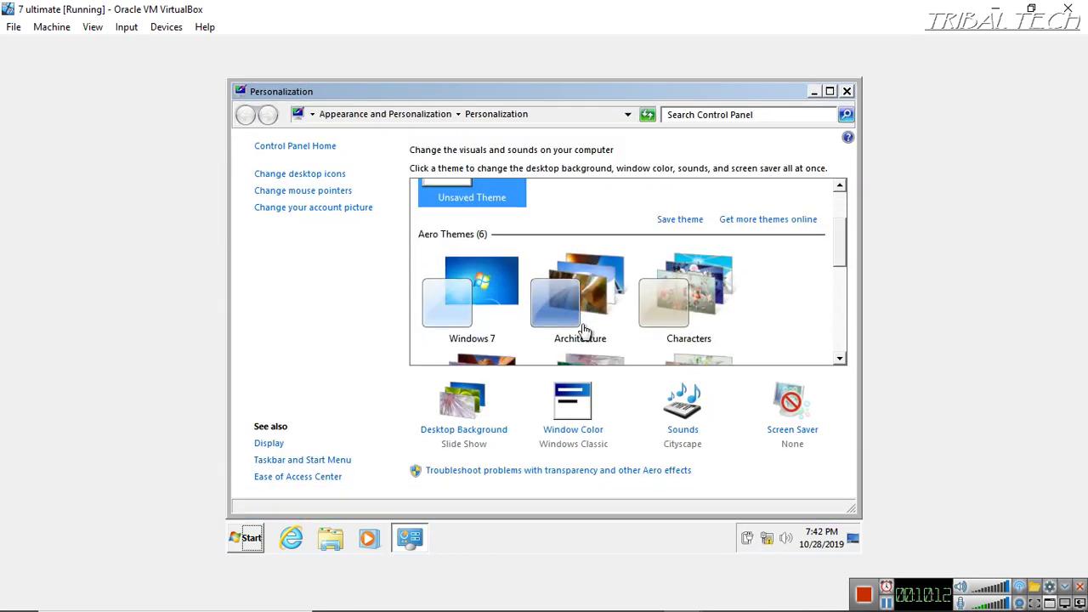
scroll(585, 328, up, 8)
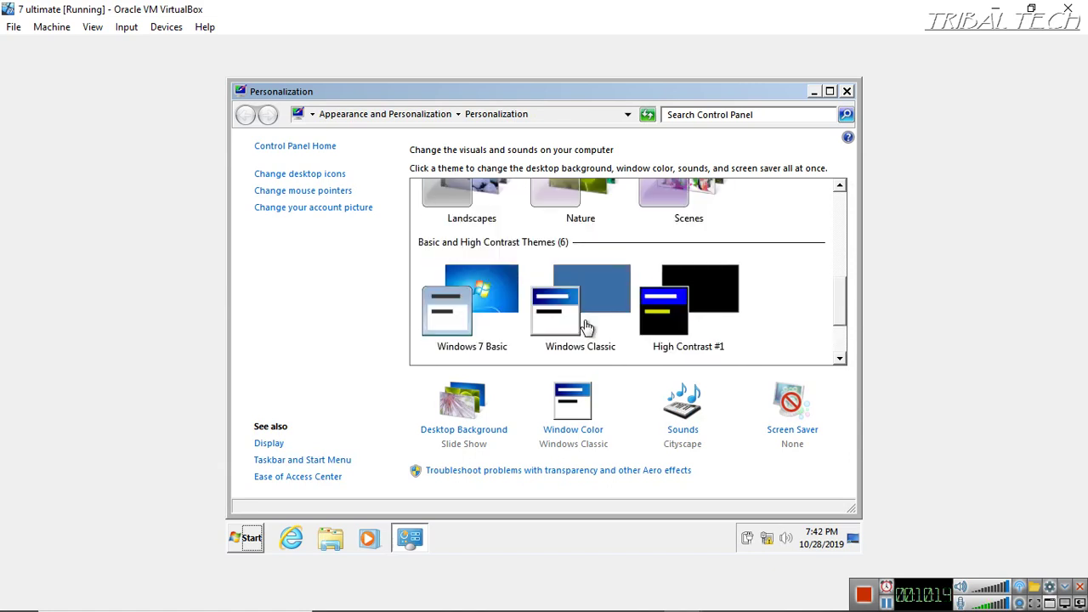
scroll(587, 324, up, 1)
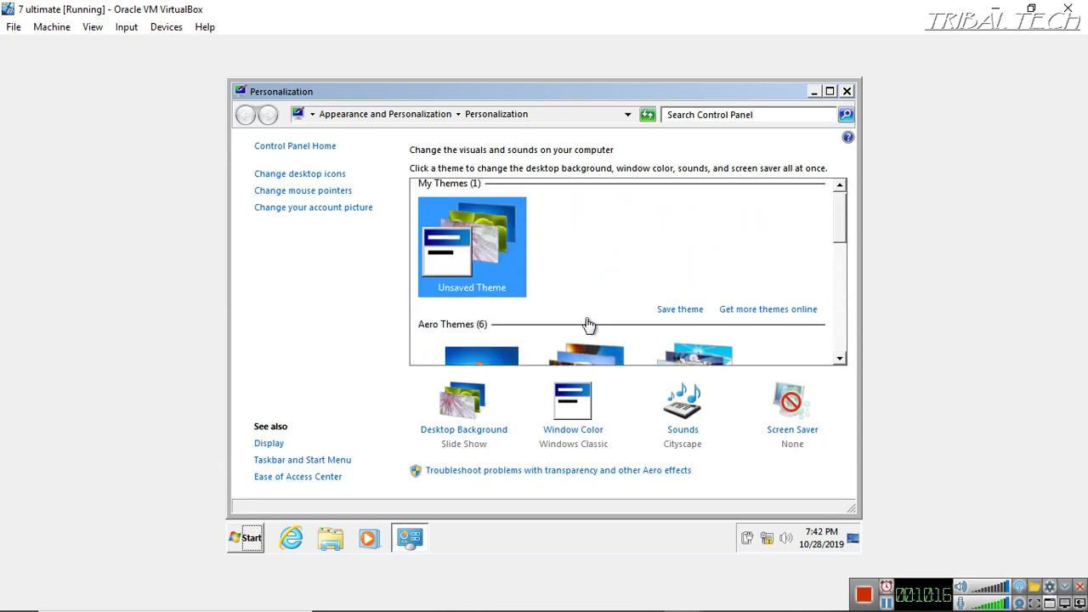
scroll(586, 324, down, 2)
scroll(587, 325, up, 2)
scroll(586, 324, down, 2)
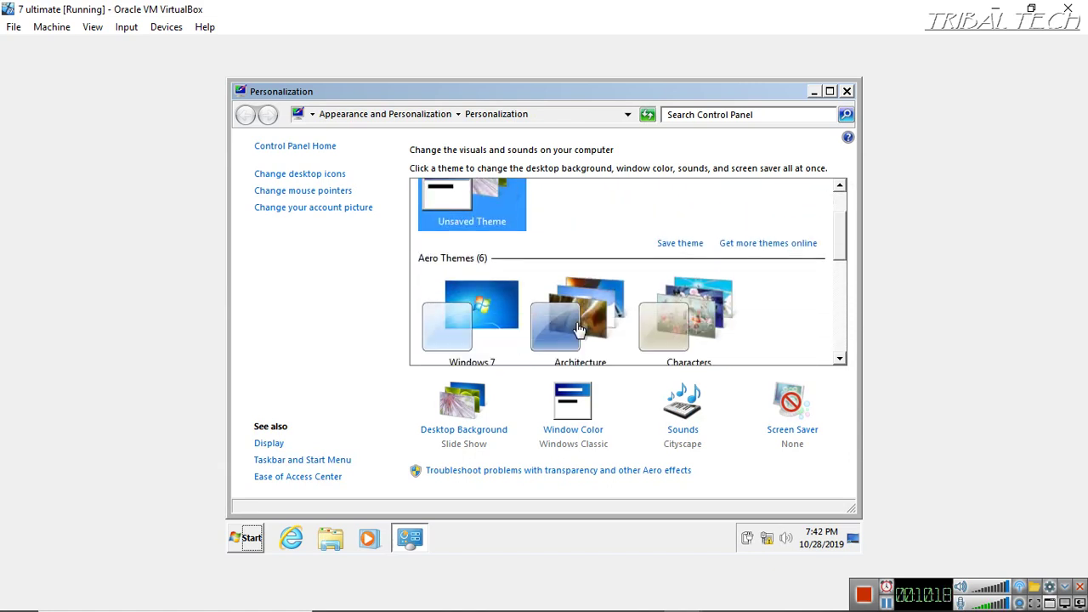
click(472, 238)
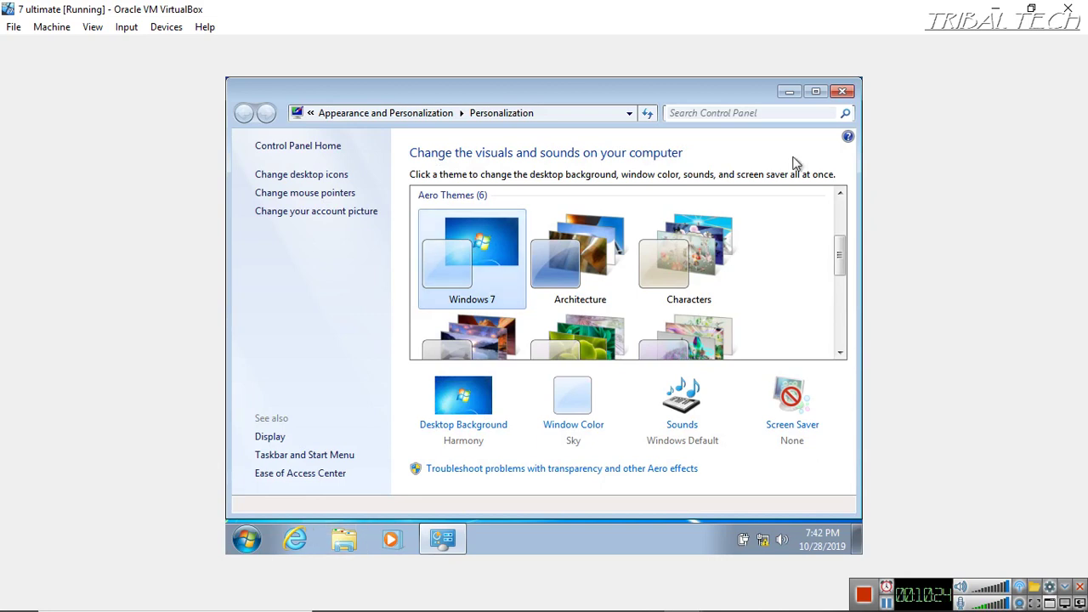
click(842, 91)
Create a new desktop folder named Game Folder
right_click(591, 291)
mouse_move(636, 399)
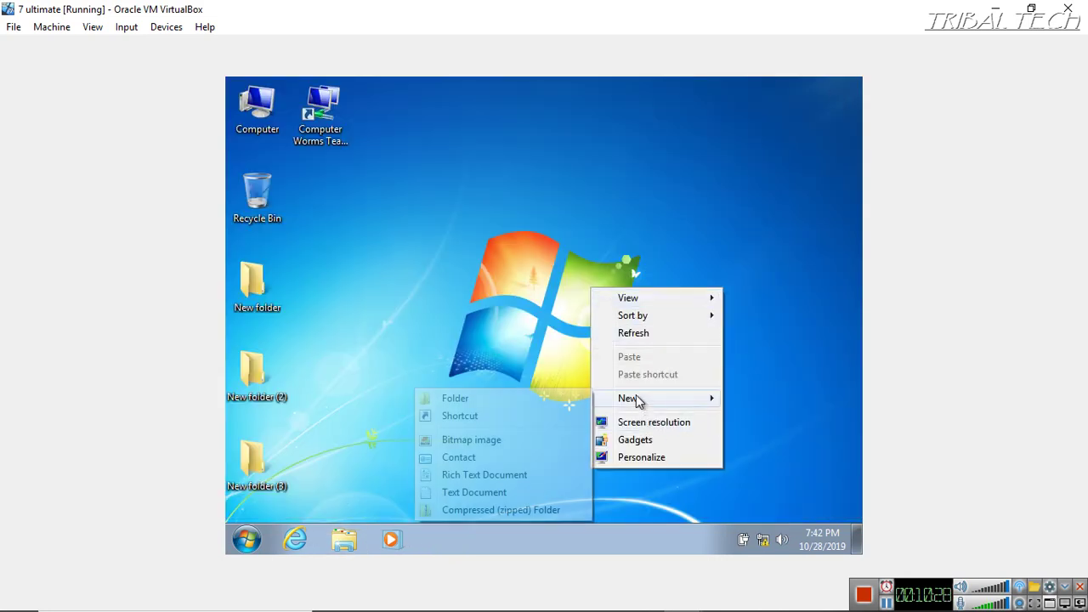
click(498, 400)
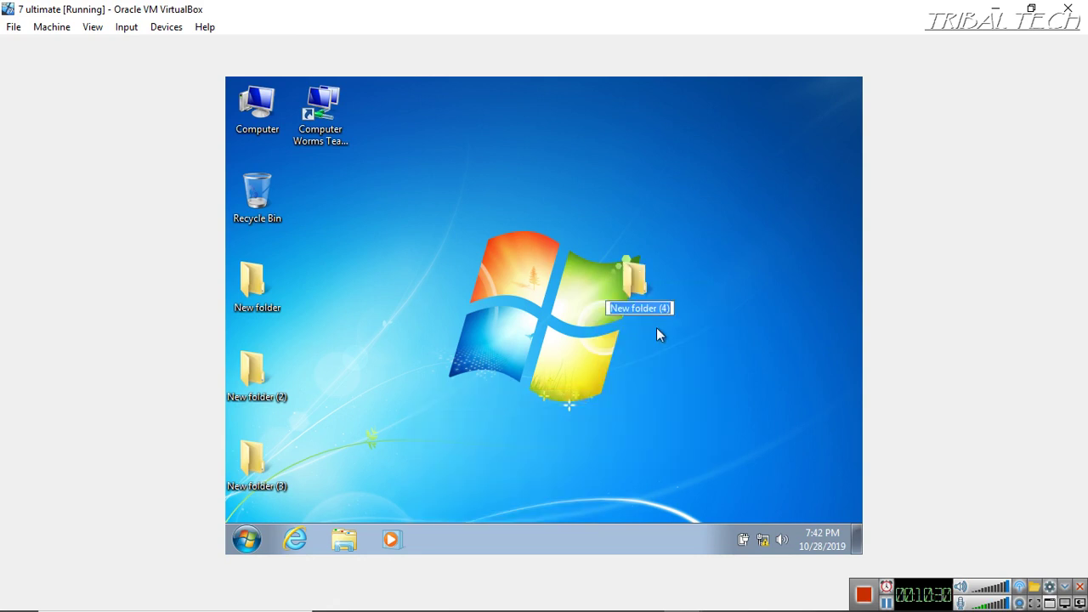
key(BackSpace)
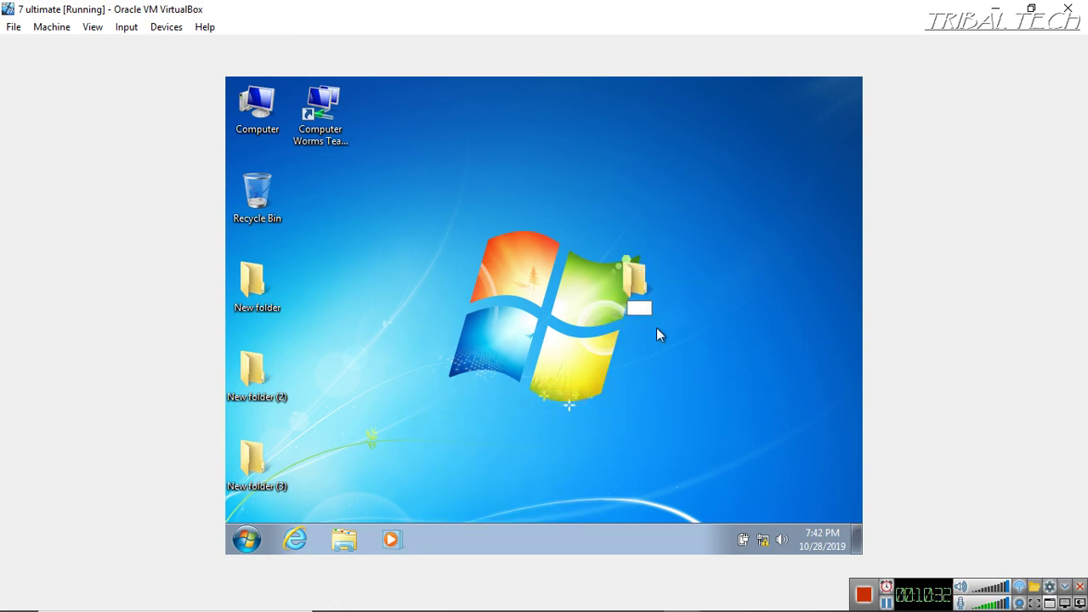
text(Game Folder)
key(Return)
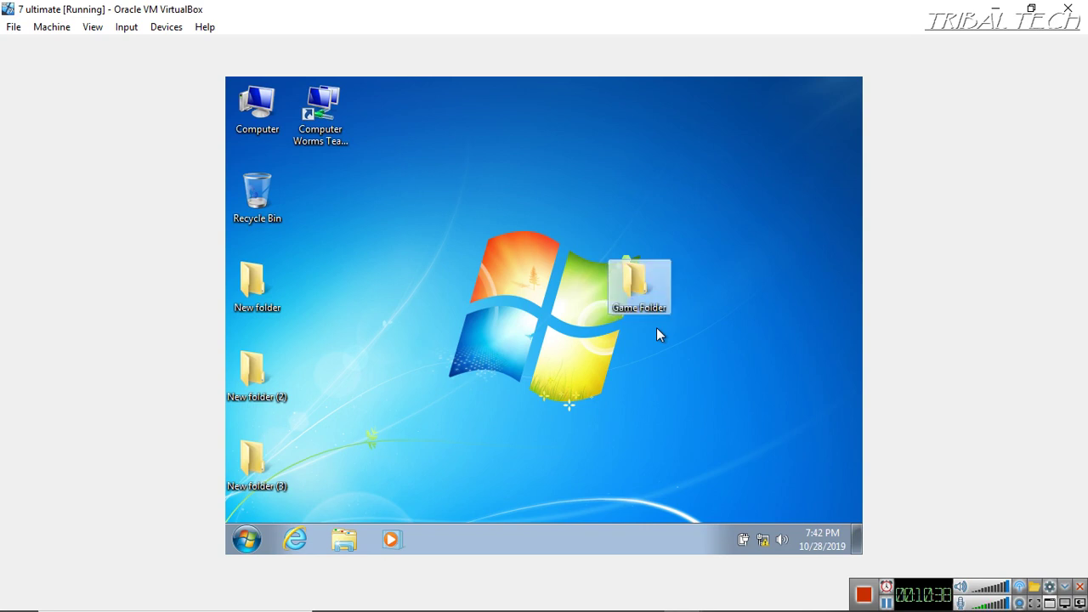
click(249, 541)
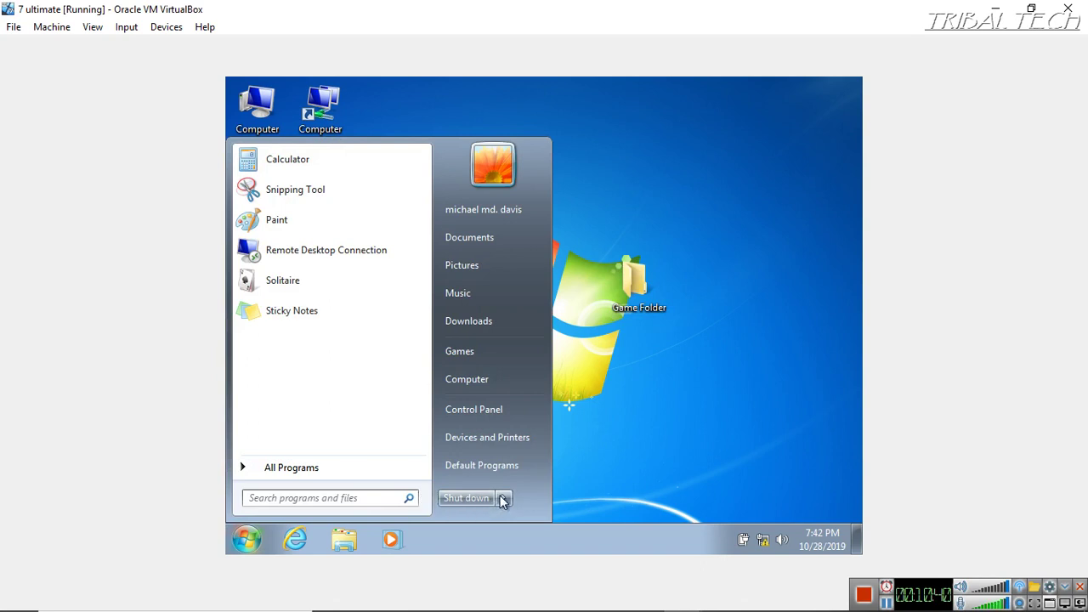
Log off 7 ultimate, then sign into the win 7 VM via Ctrl-Alt-Del and the account password
mouse_move(501, 499)
click(549, 440)
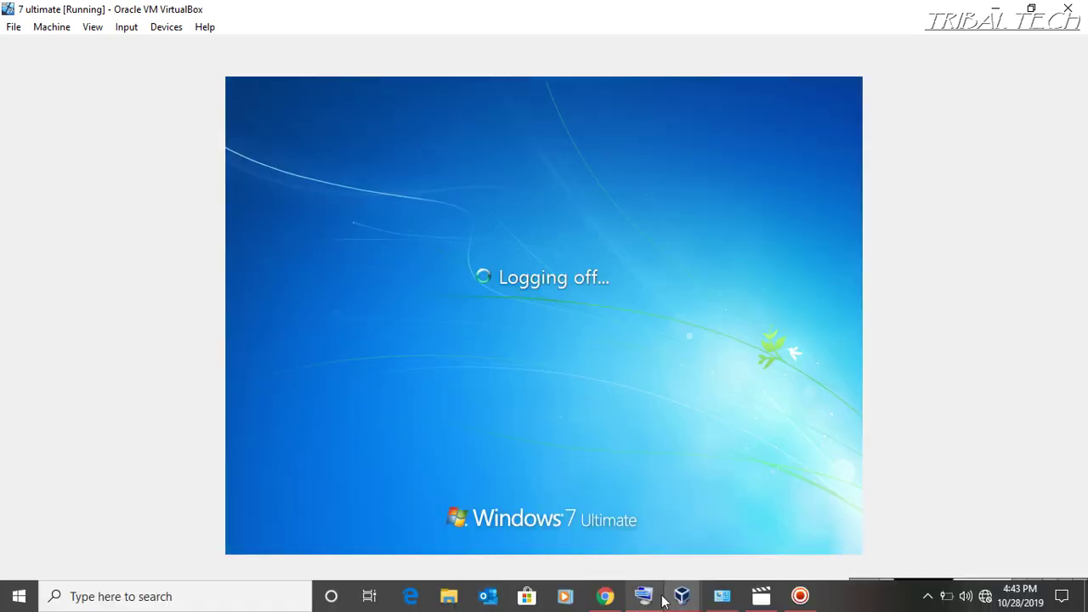
mouse_move(682, 596)
click(774, 517)
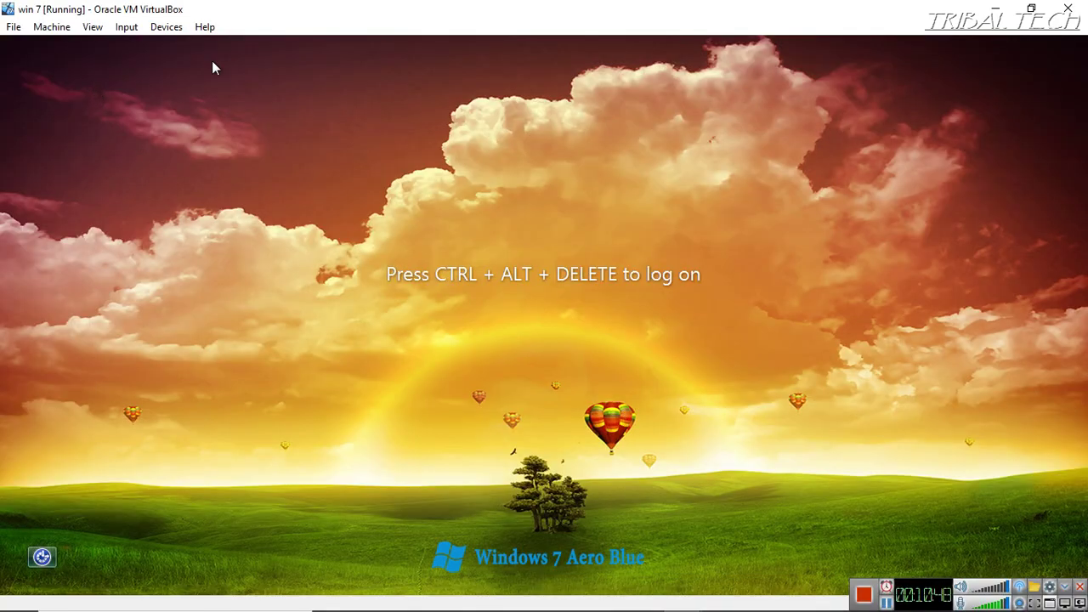
click(126, 26)
mouse_move(149, 46)
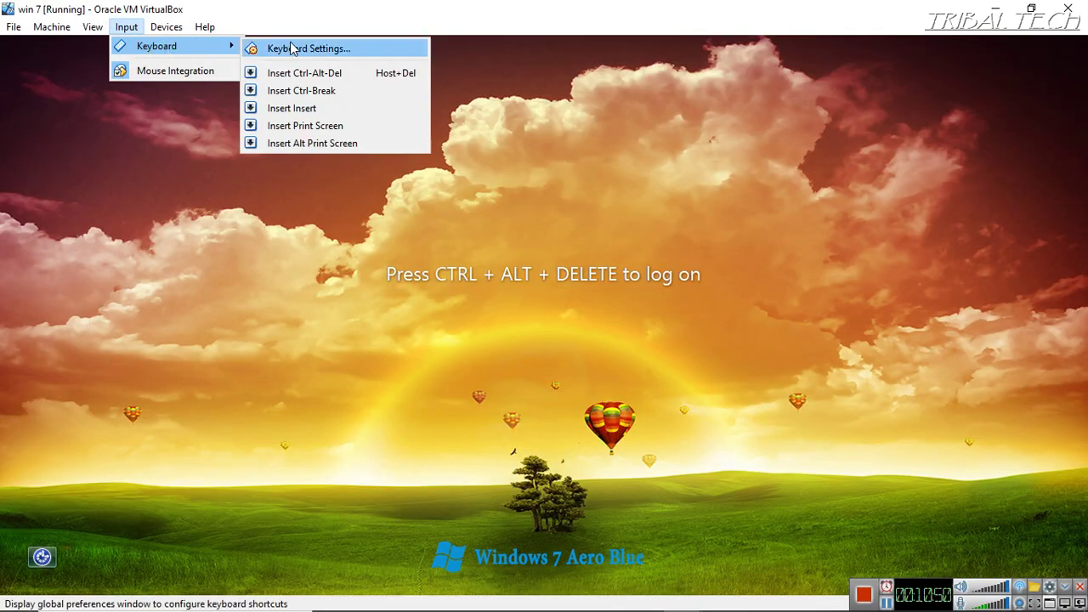
click(321, 73)
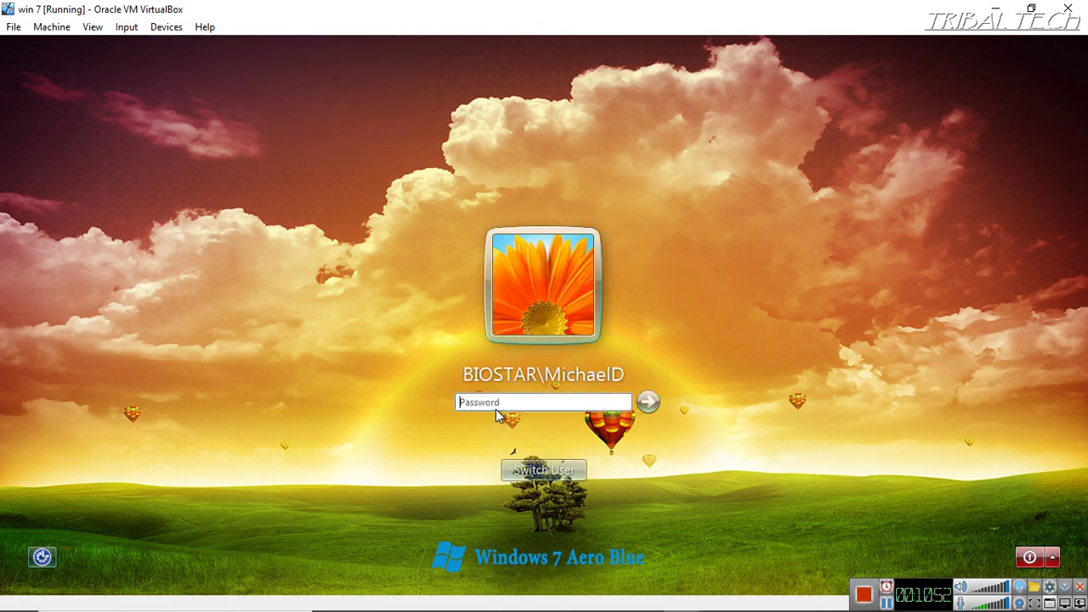
text(*********)
key(Return)
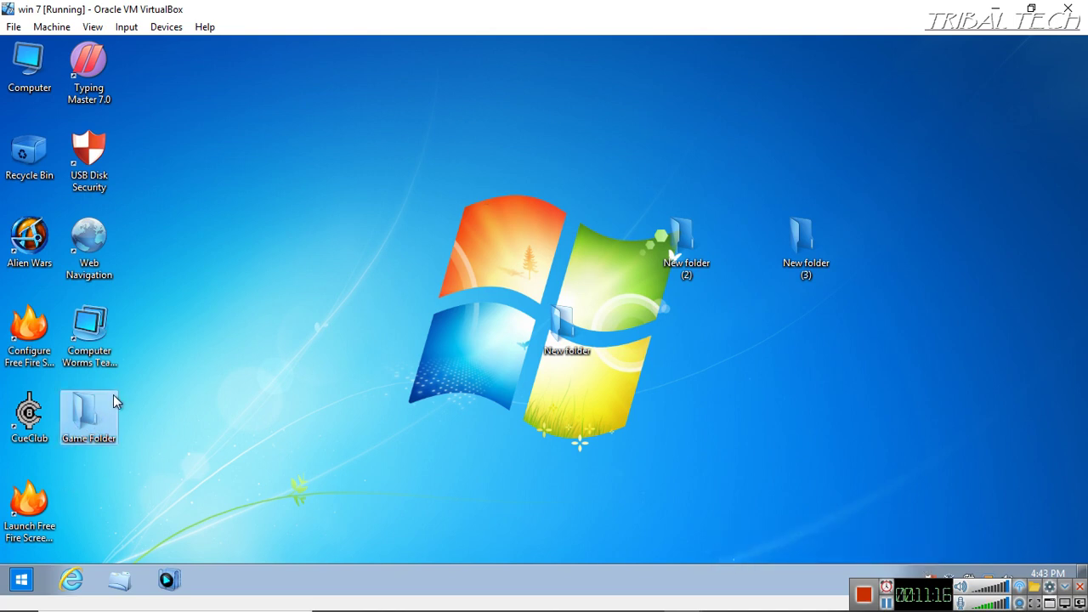
Return Game Folder to the left icon column and drag New folder left of the Windows logo
drag(87, 440, 299, 230)
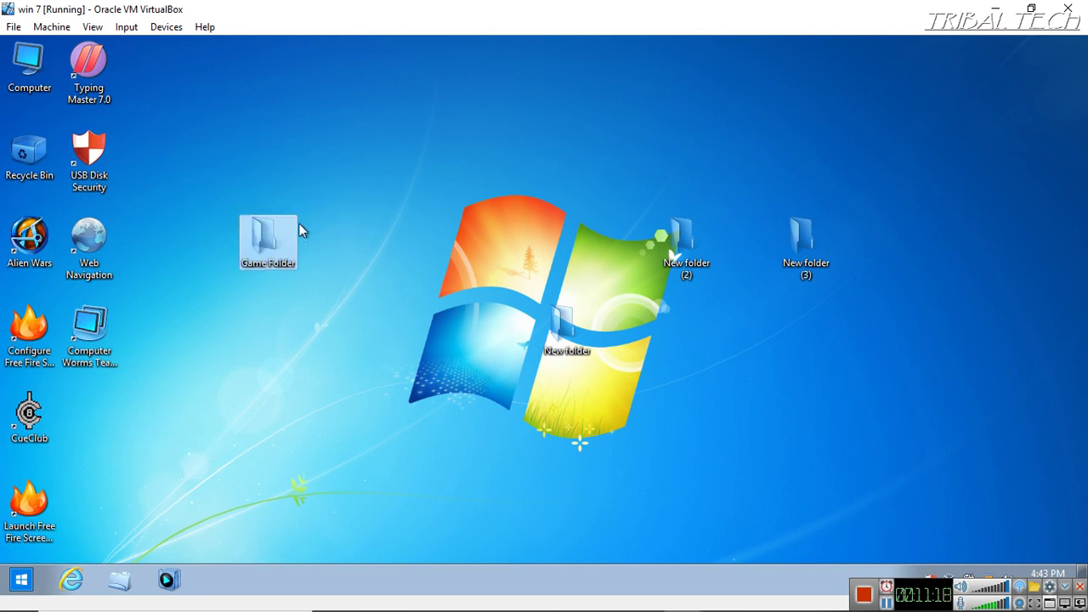
drag(119, 402, 103, 424)
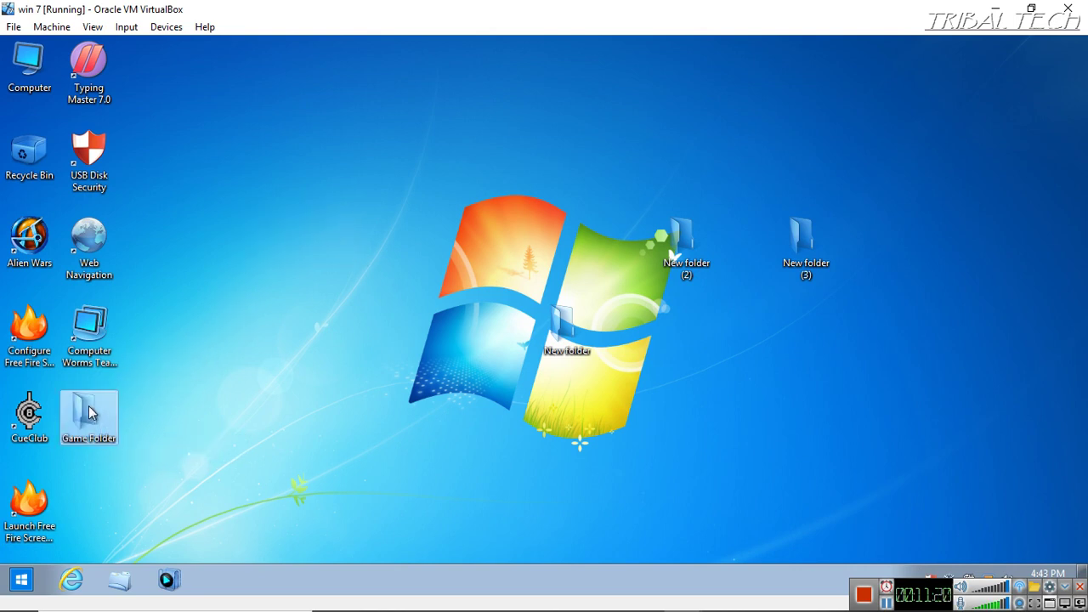
click(257, 201)
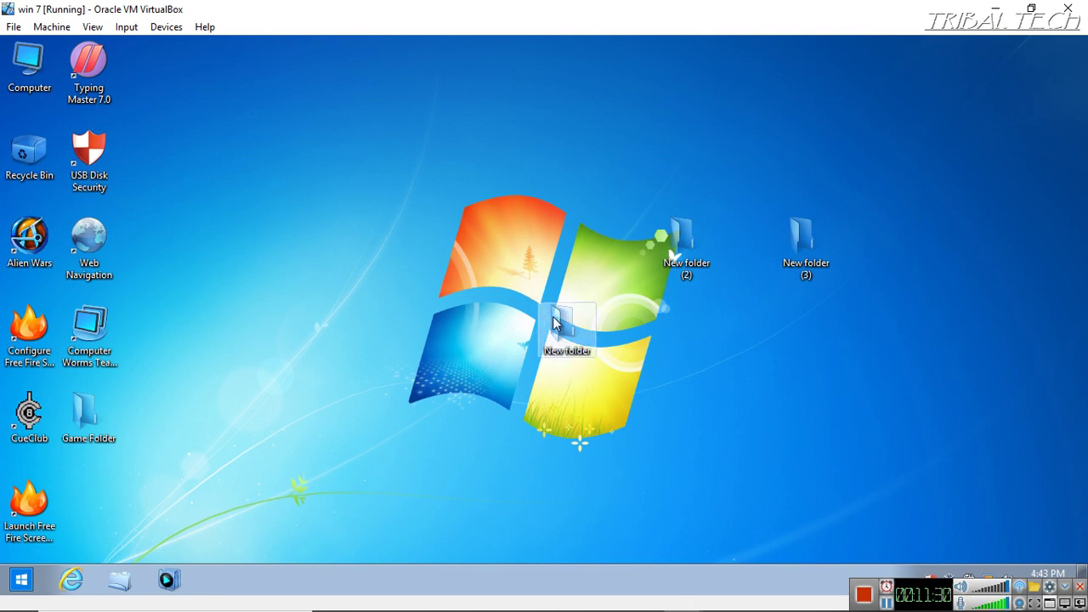
drag(555, 332, 403, 249)
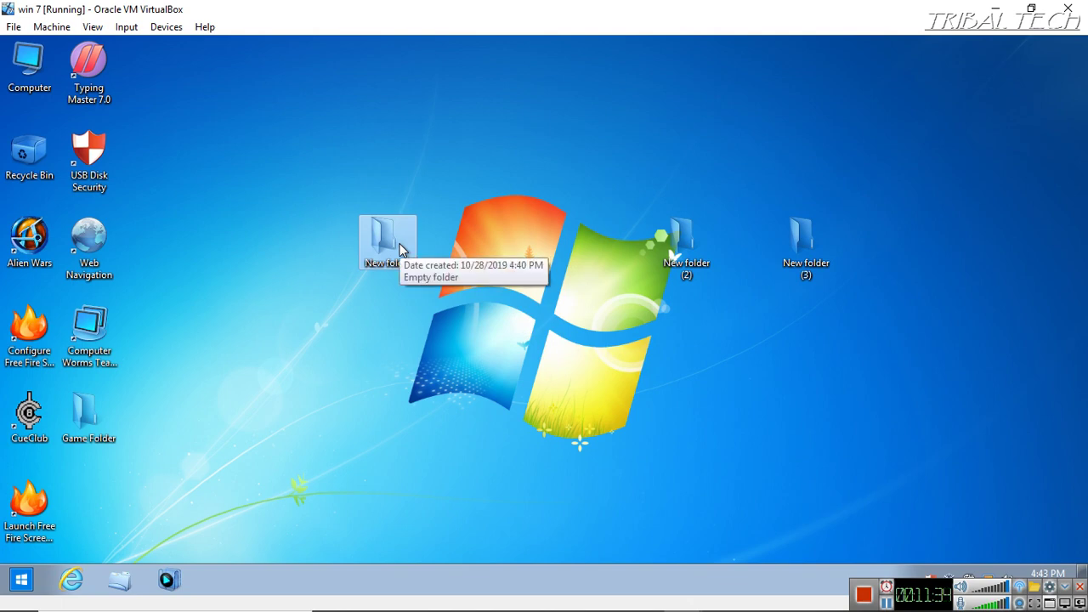